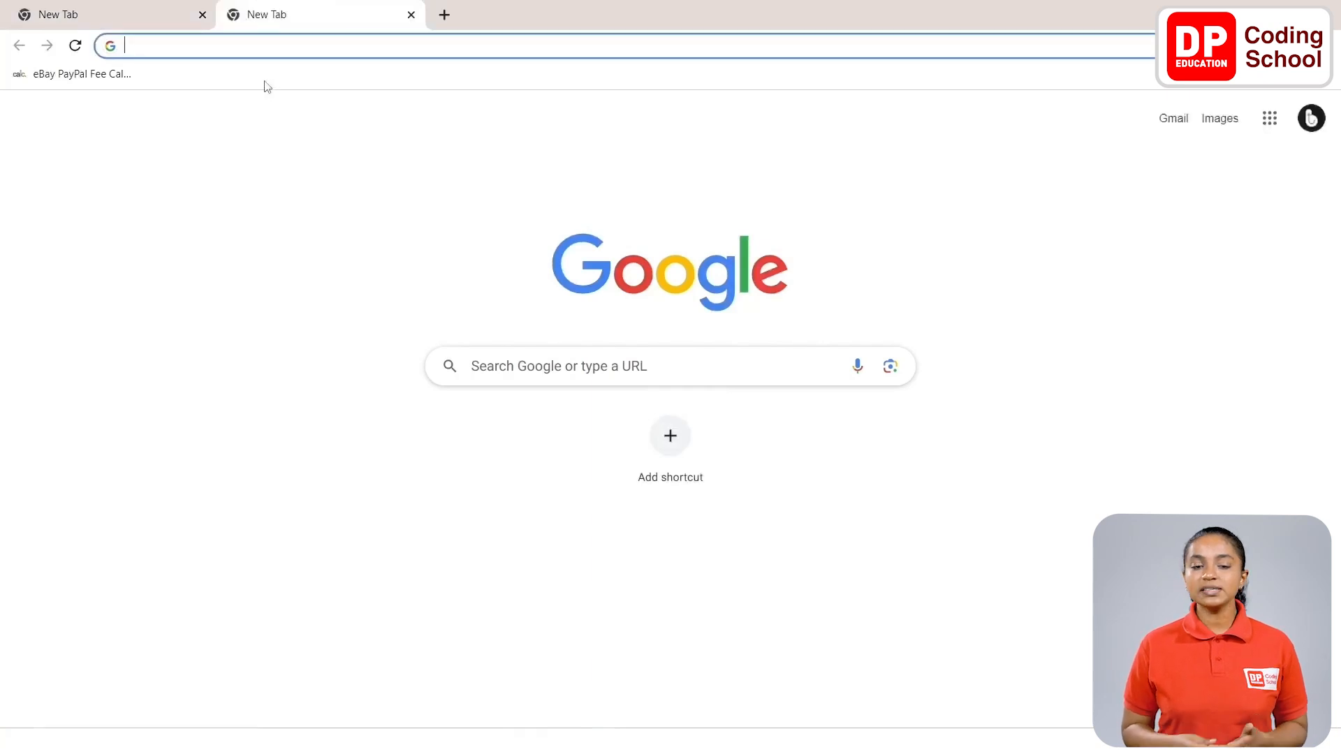
Step: Open the Thunkable.com website in the new browser tab
{"action": "type", "text": "Thunkab"}
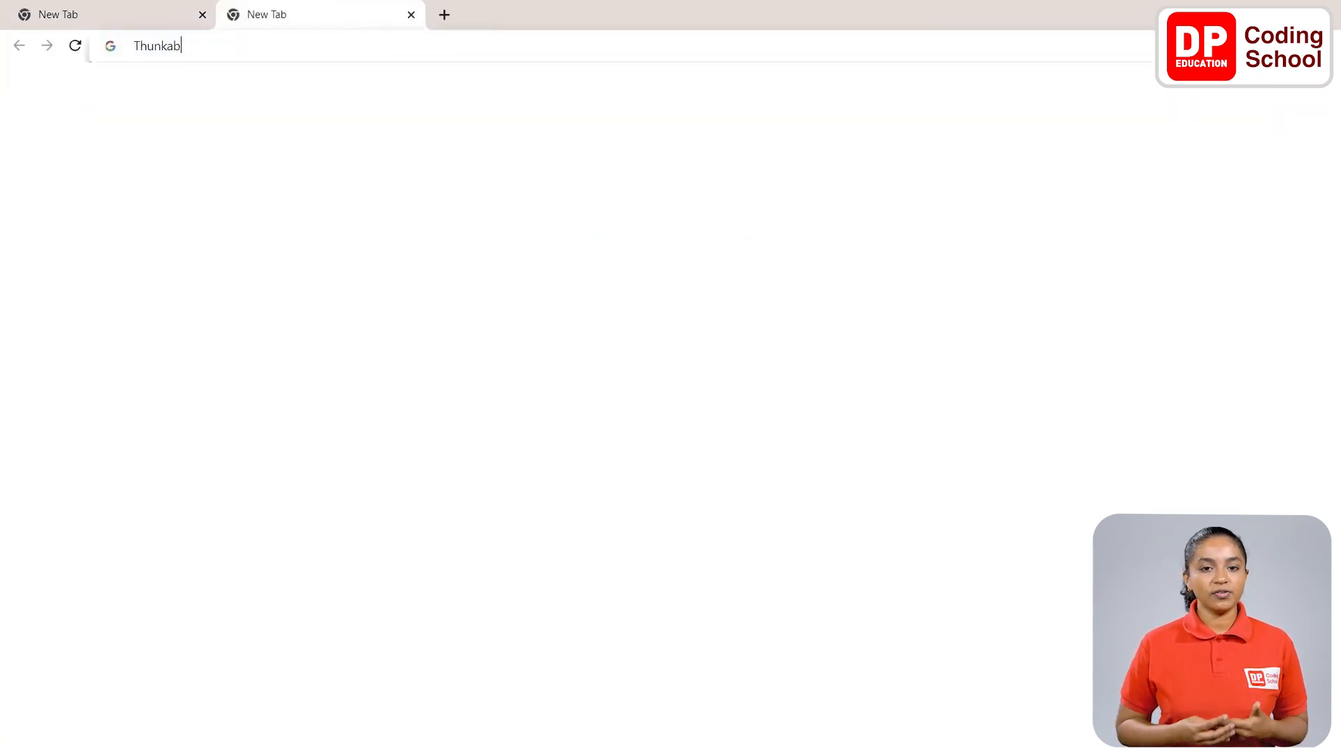
{"action": "type", "text": "le.com"}
{"action": "key", "text": "Return"}
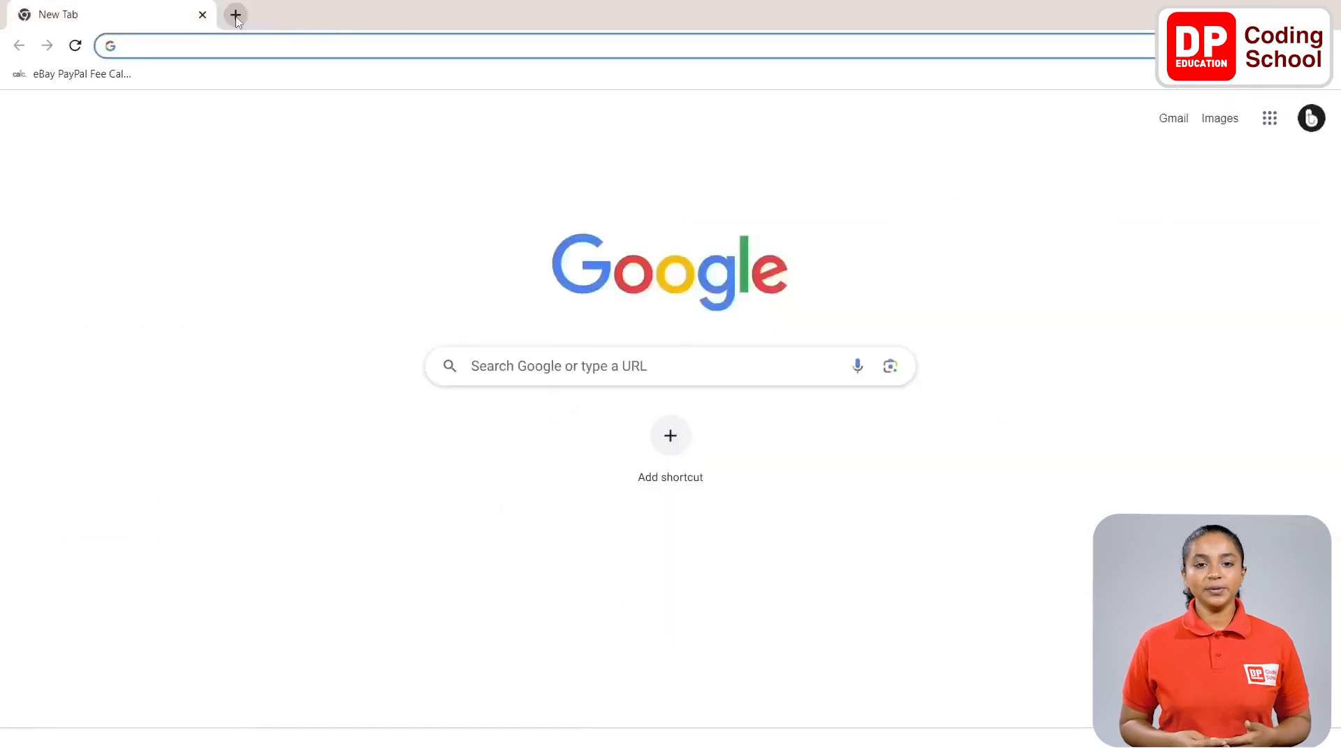
Step: Enter the dpcode.lk web address in another new browser tab
{"action": "left_click", "coordinate": [233, 15]}
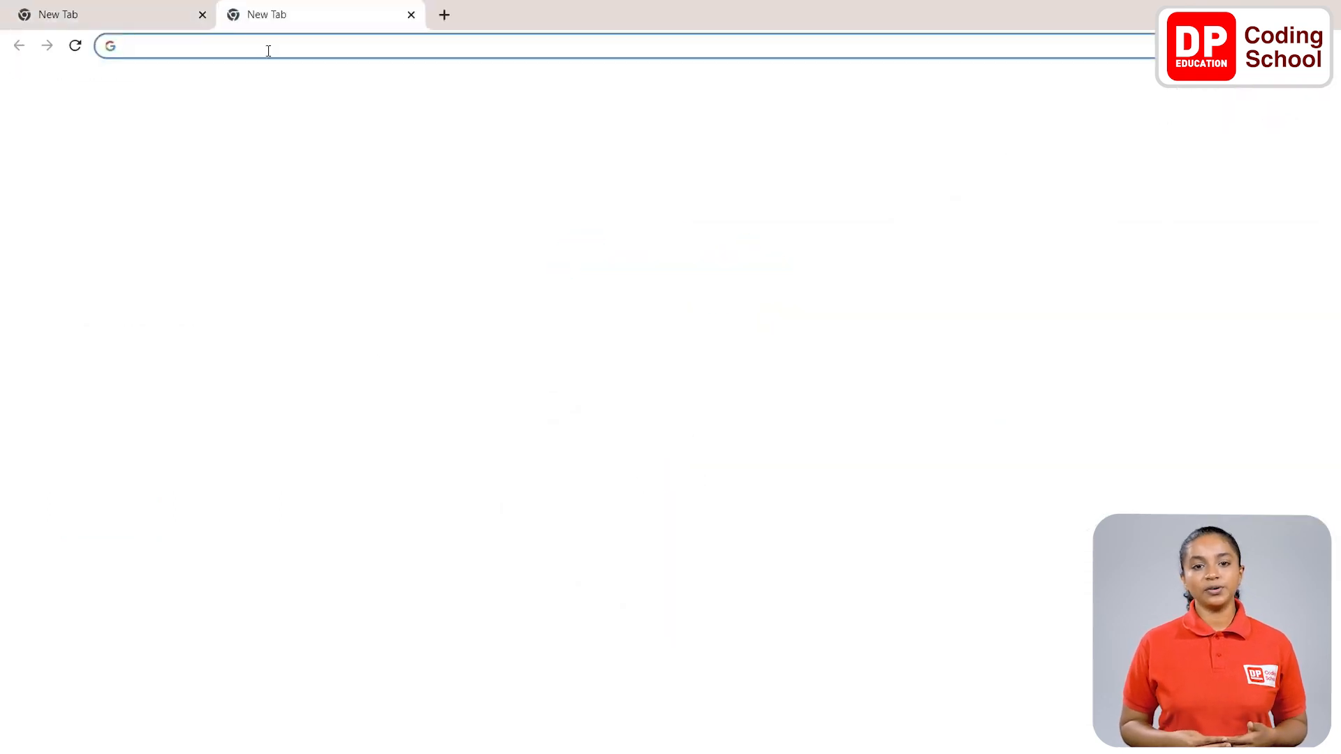
{"action": "type", "text": "dp"}
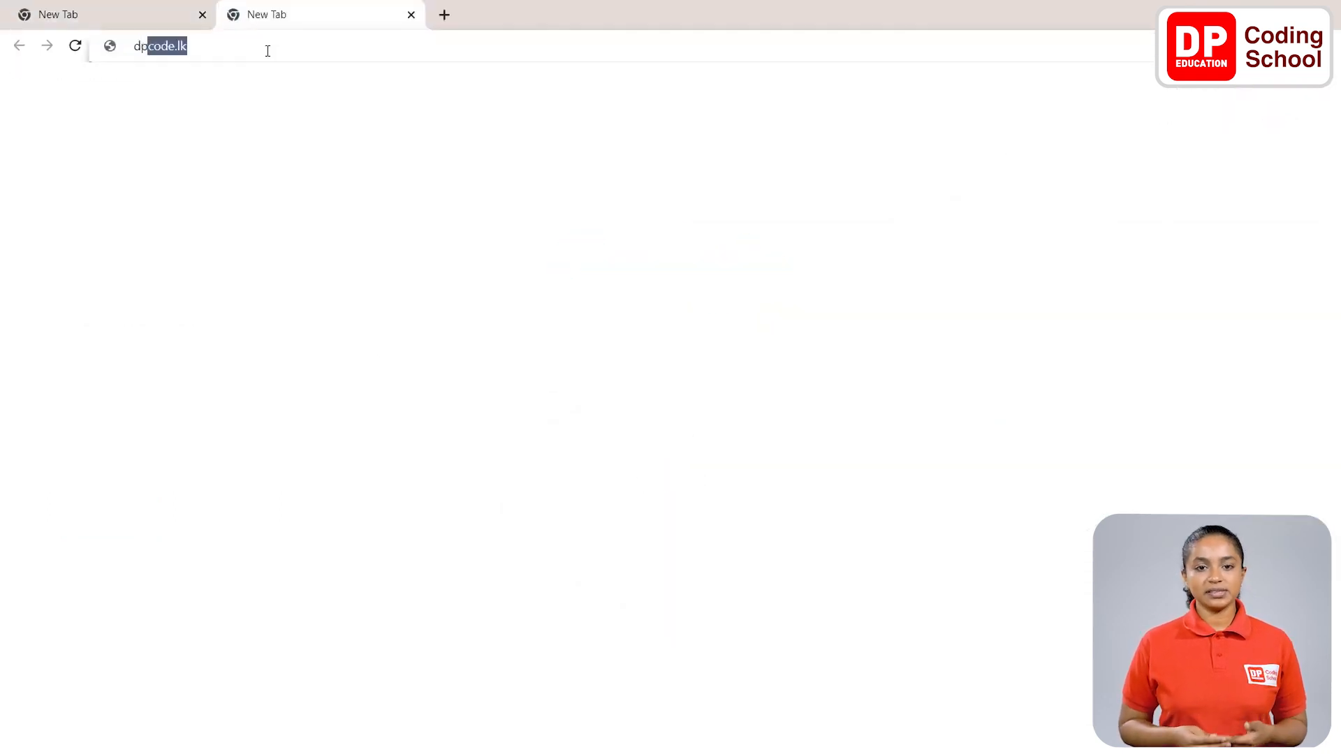
{"action": "type", "text": "code"}
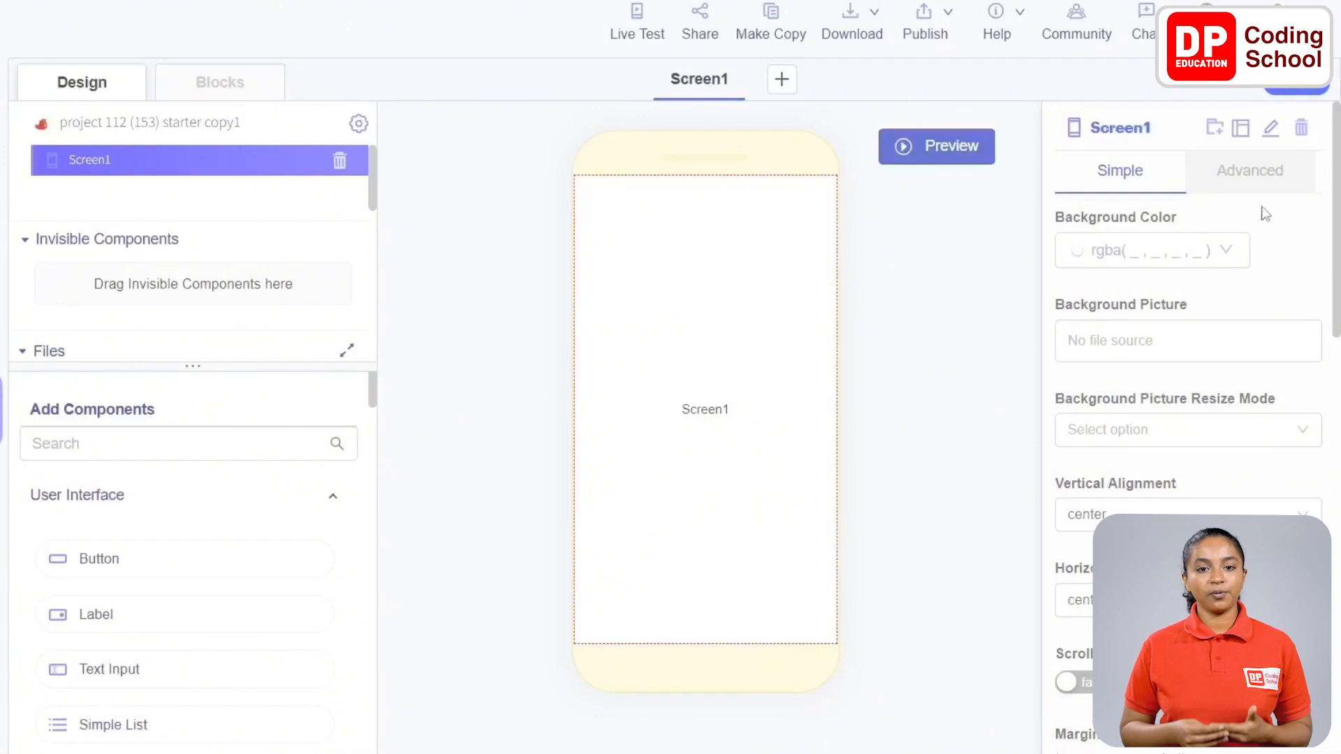
Step: Rename Screen1 to ALPHABETS
{"action": "left_click", "coordinate": [1269, 128]}
{"action": "key", "text": "ctrl+a"}
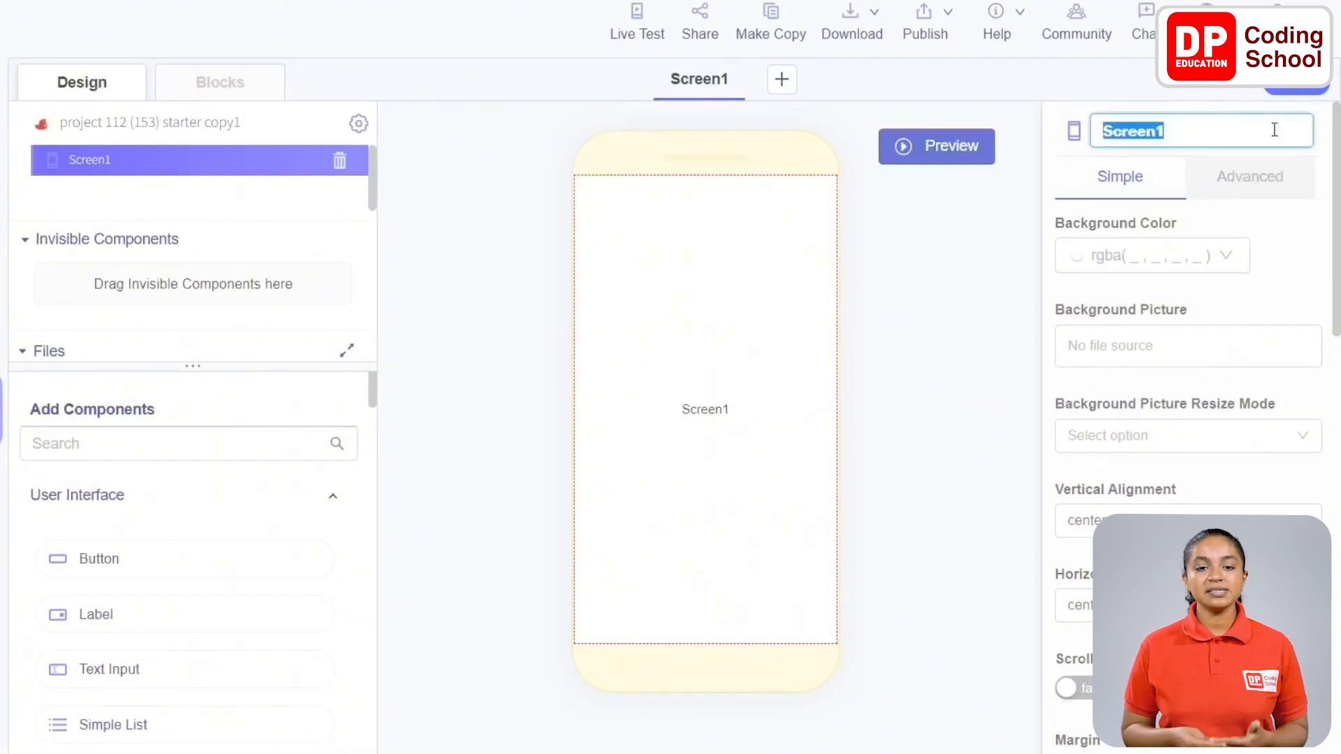
{"action": "type", "text": "ALPHABETS"}
{"action": "key", "text": "Return"}
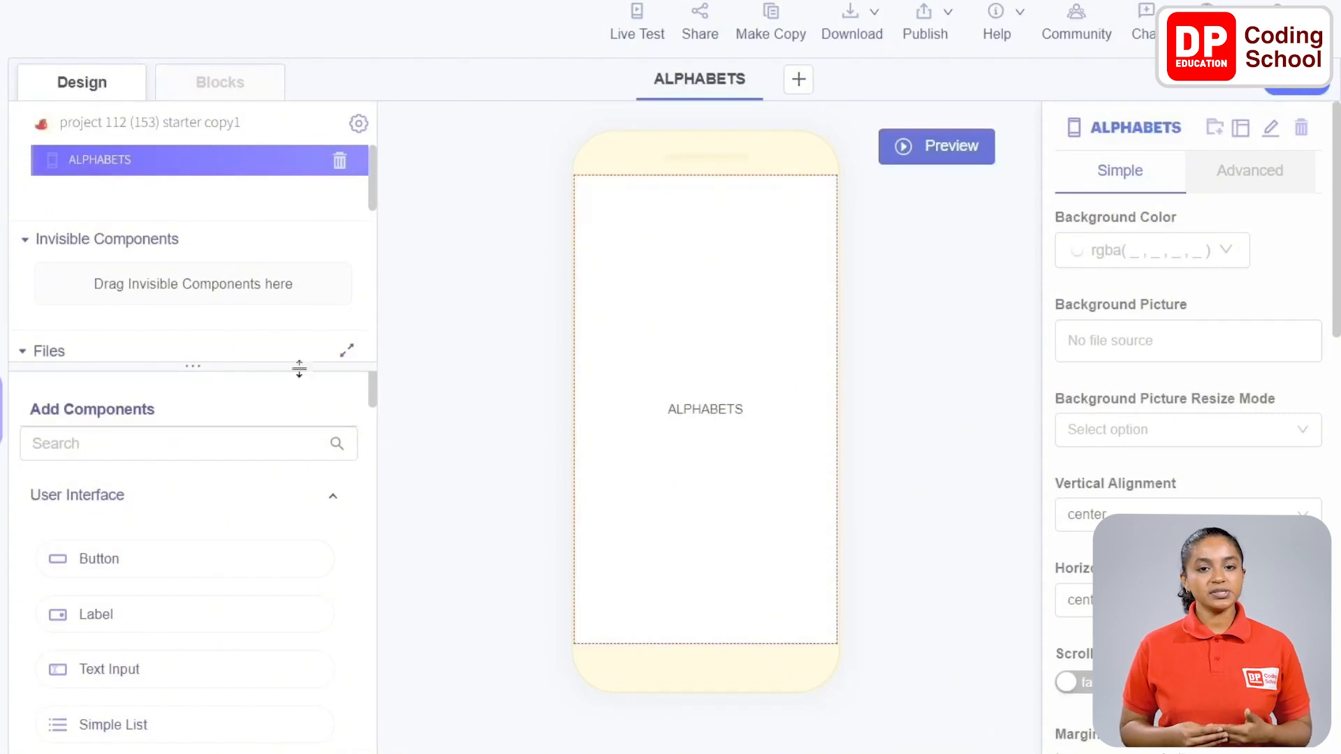
Step: Add a label to the ALPHABETS screen with the text "Choose any letter to learn"
{"action": "scroll", "coordinate": [242, 428], "scroll_direction": "down", "scroll_amount": 3}
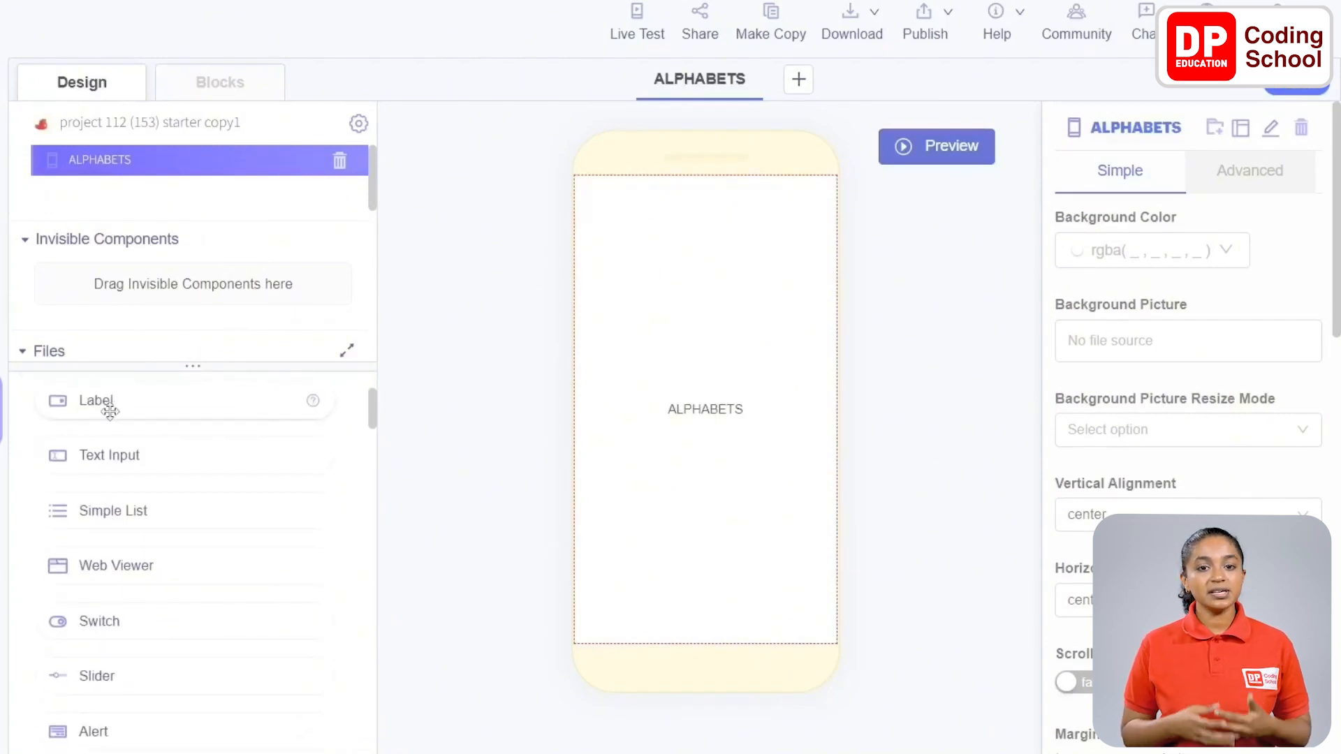
{"action": "left_click_drag", "start_coordinate": [111, 412], "coordinate": [713, 356]}
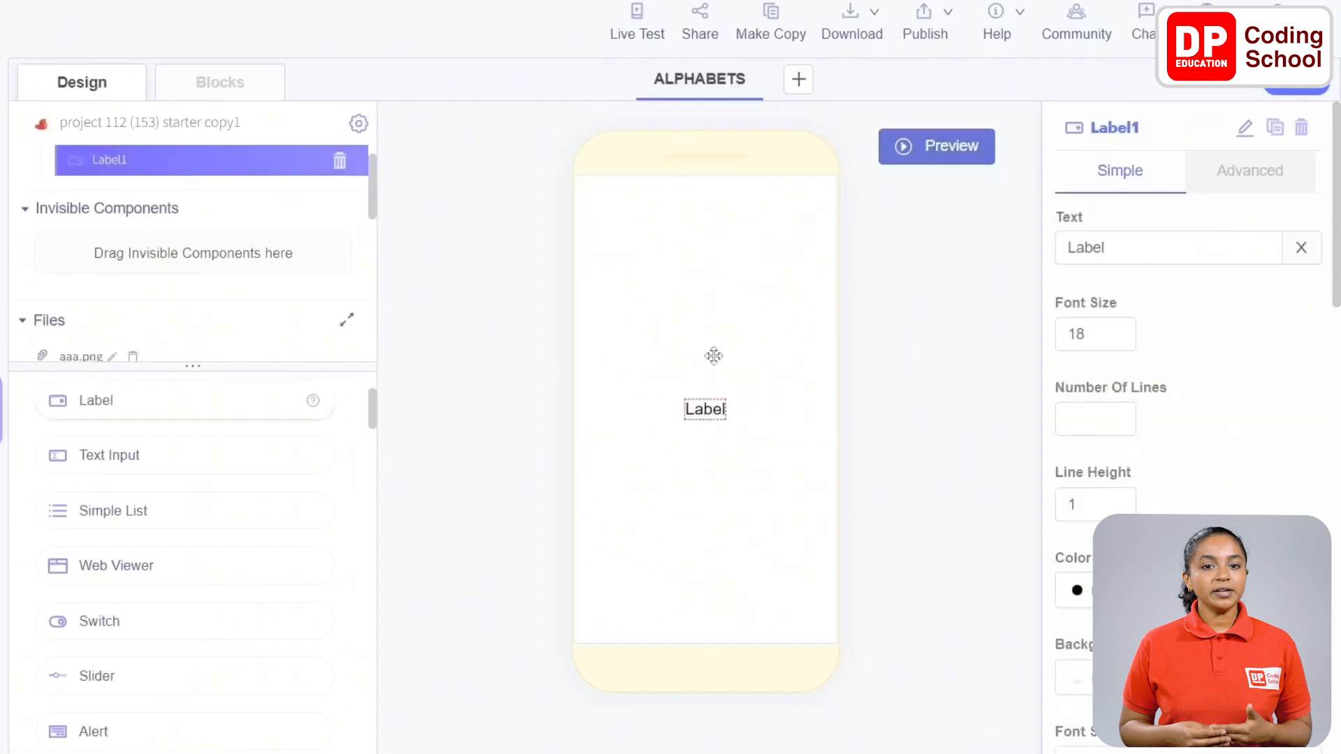
{"action": "double_click", "coordinate": [1146, 247]}
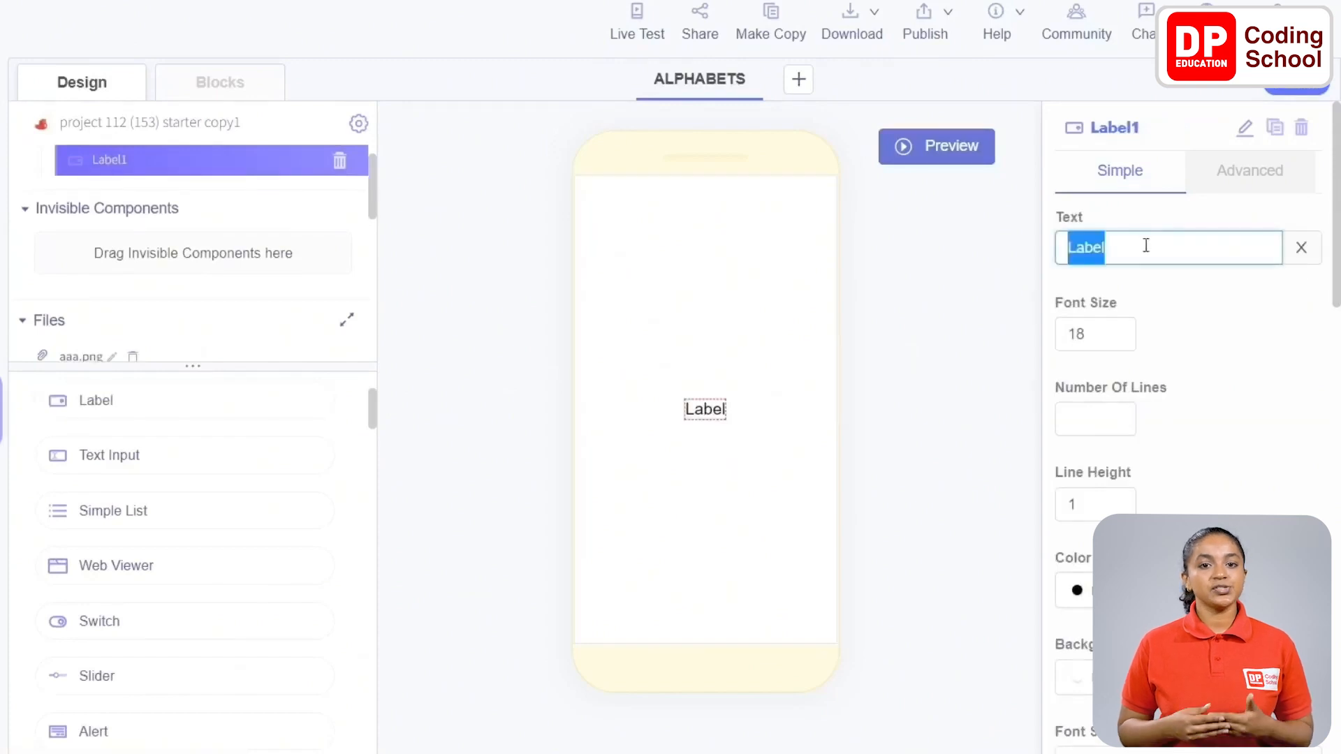
{"action": "type", "text": "Choose any letter to learn"}
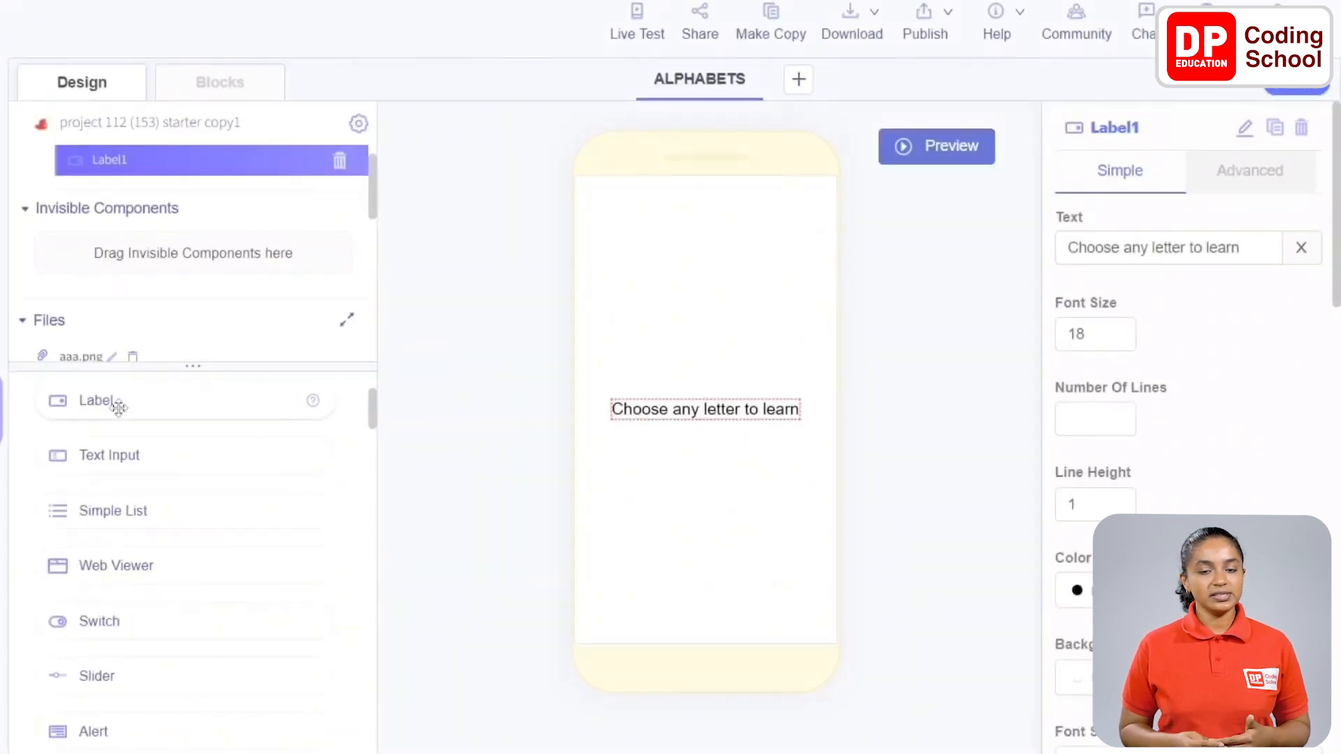
Step: Add a second label above the first with the text "Alphabets" and a font size of 50
{"action": "left_click_drag", "start_coordinate": [115, 404], "coordinate": [705, 361]}
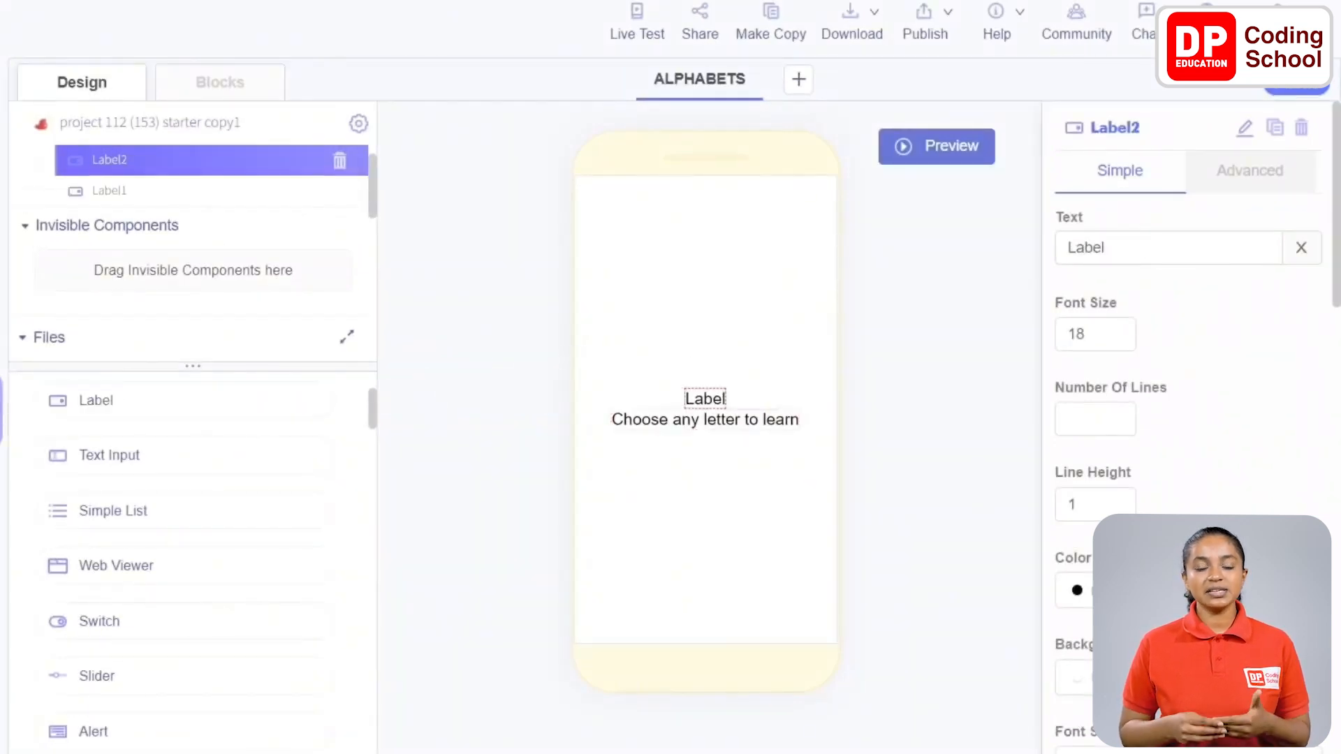
{"action": "left_click", "coordinate": [1130, 247]}
{"action": "double_click", "coordinate": [1129, 247]}
{"action": "type", "text": "Alphabets"}
{"action": "left_click", "coordinate": [1147, 302]}
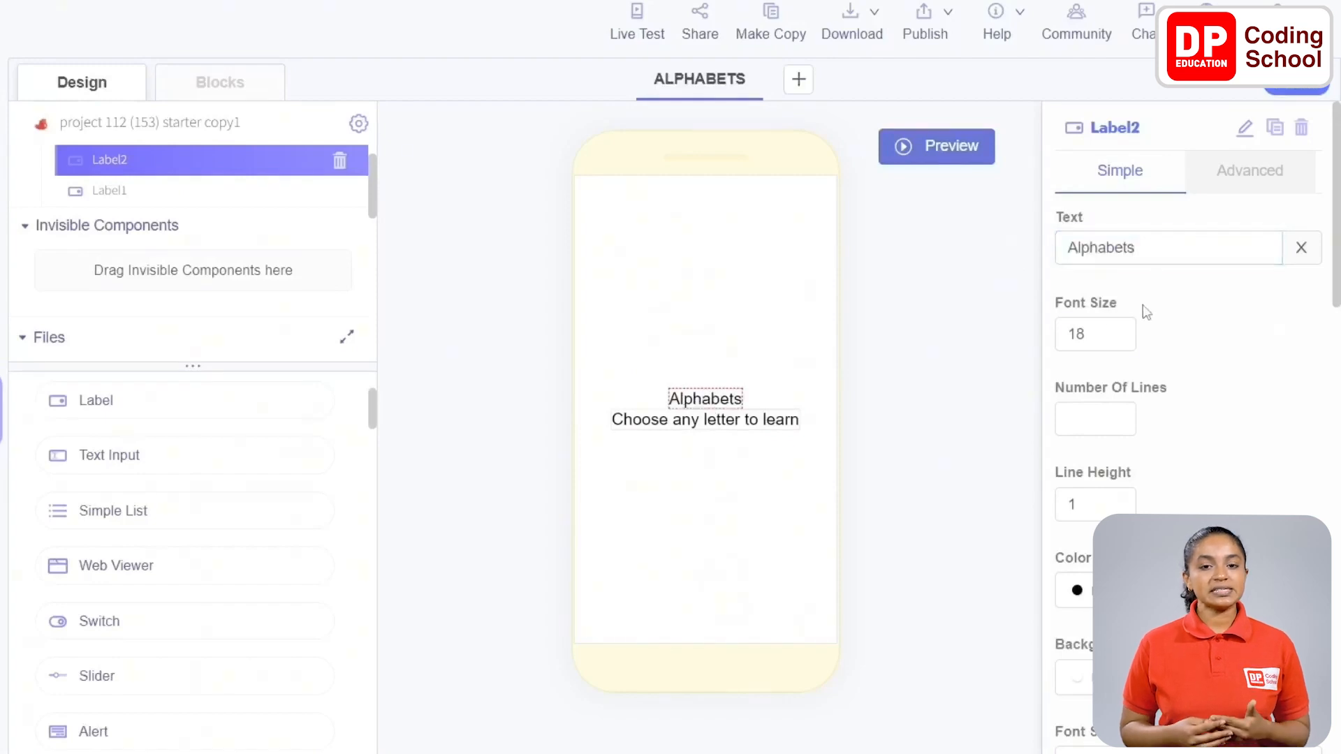
{"action": "left_click_drag", "start_coordinate": [1107, 334], "coordinate": [956, 341]}
{"action": "type", "text": "50"}
{"action": "left_click", "coordinate": [1201, 314]}
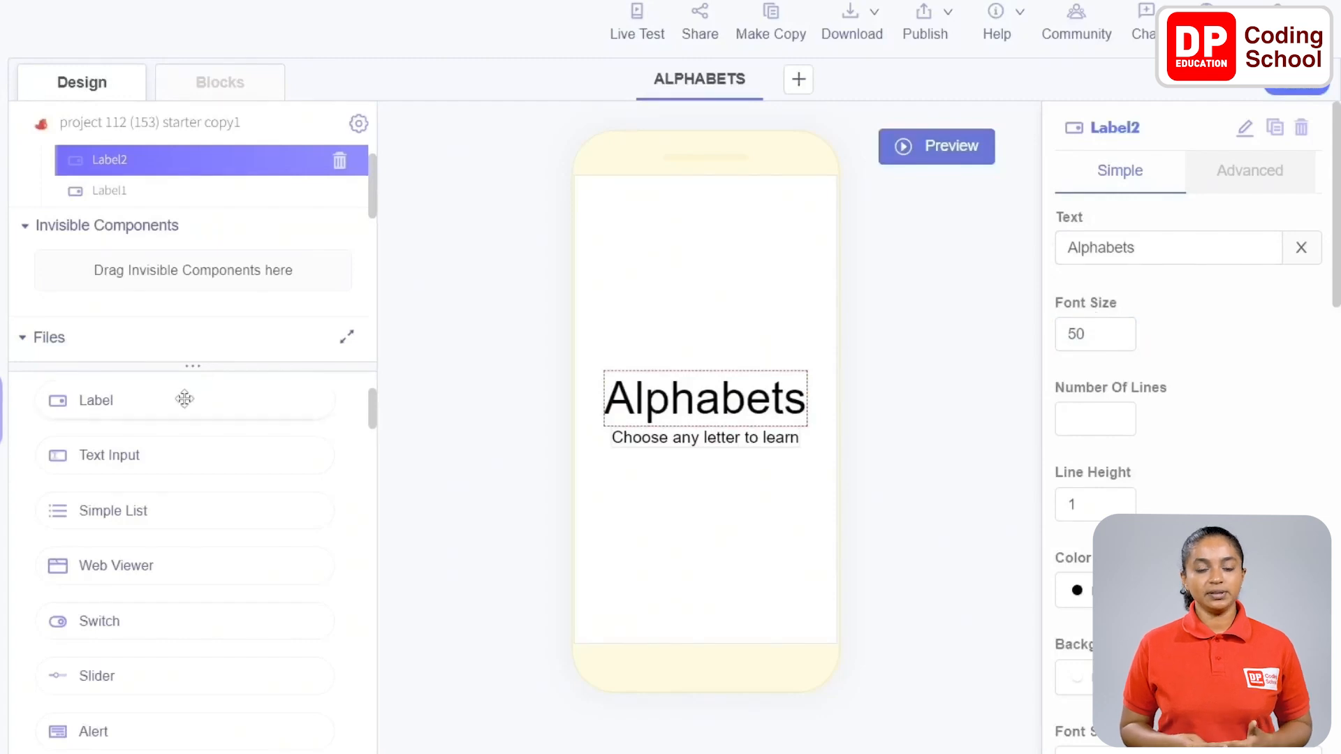
Step: Add a row to the screen below both labels and place a column inside it
{"action": "scroll", "coordinate": [183, 399], "scroll_direction": "down", "scroll_amount": 15}
{"action": "scroll", "coordinate": [183, 405], "scroll_direction": "up", "scroll_amount": 1}
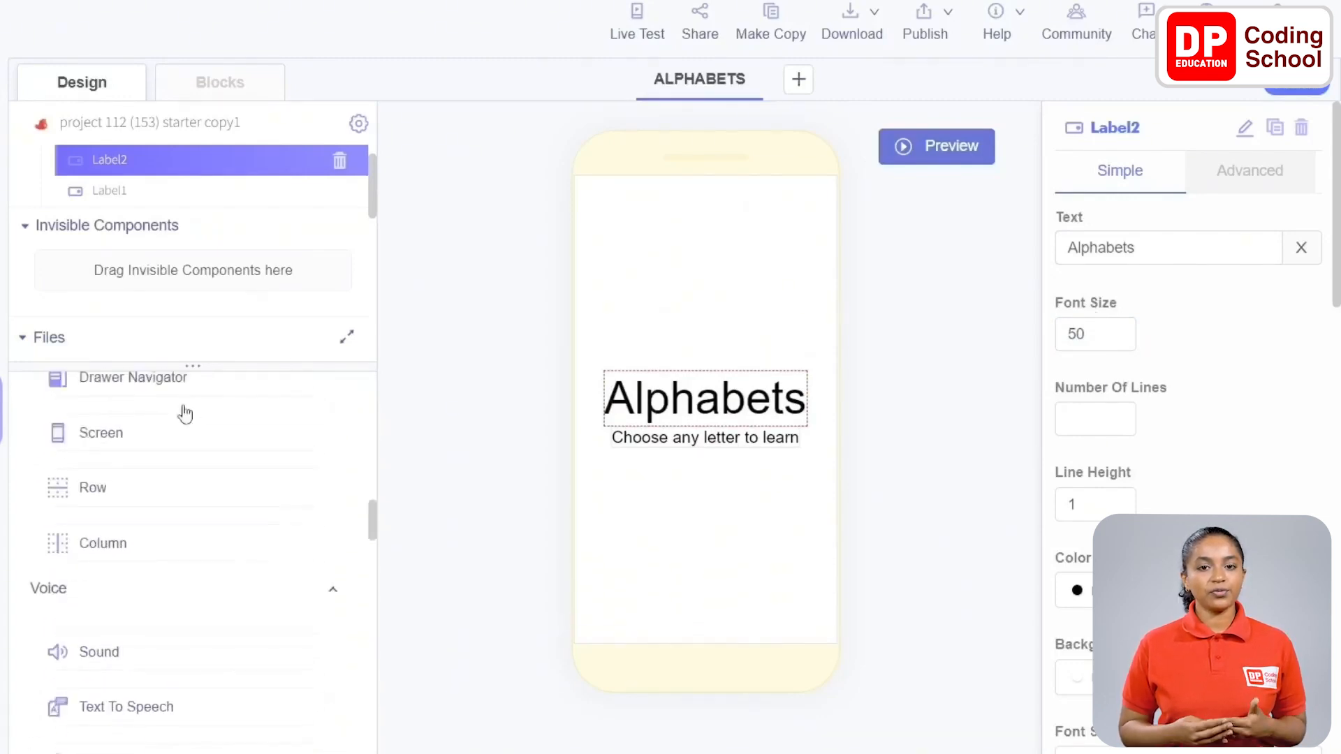
{"action": "left_click_drag", "start_coordinate": [99, 485], "coordinate": [706, 489]}
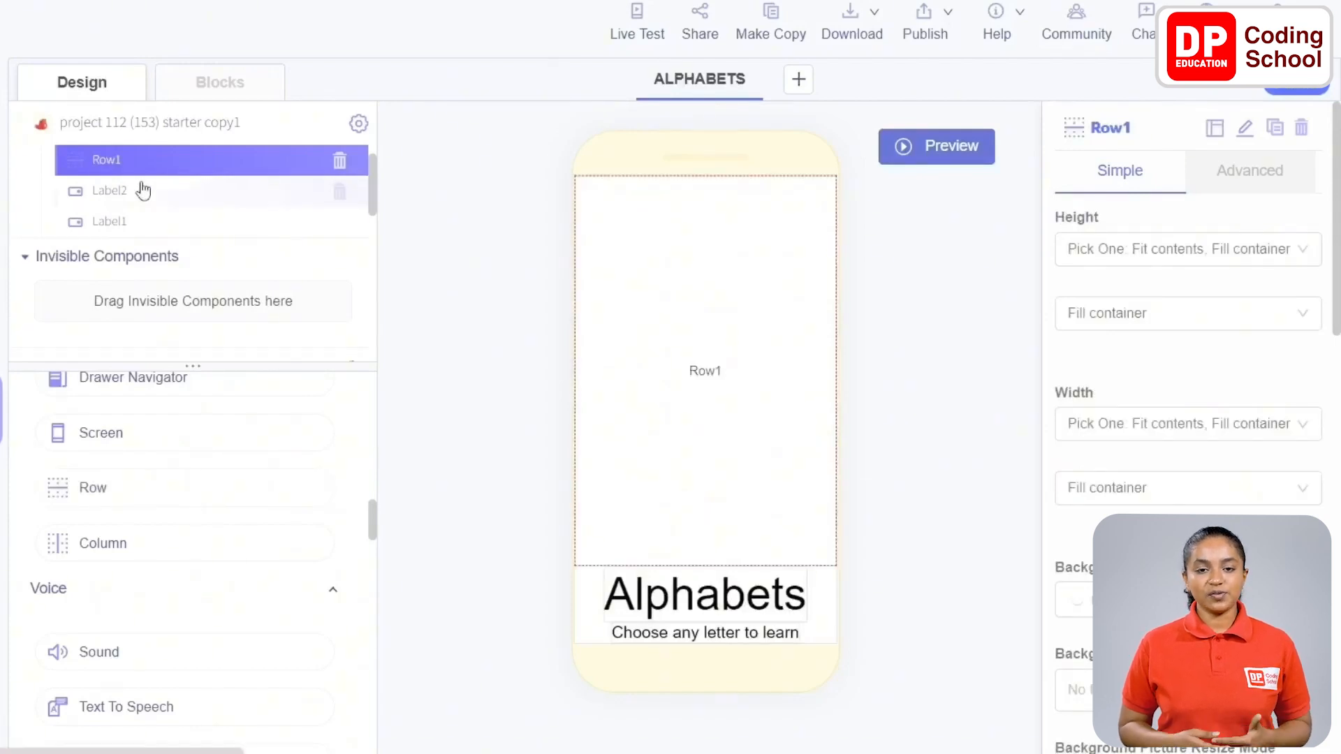
{"action": "left_click_drag", "start_coordinate": [109, 167], "coordinate": [99, 233]}
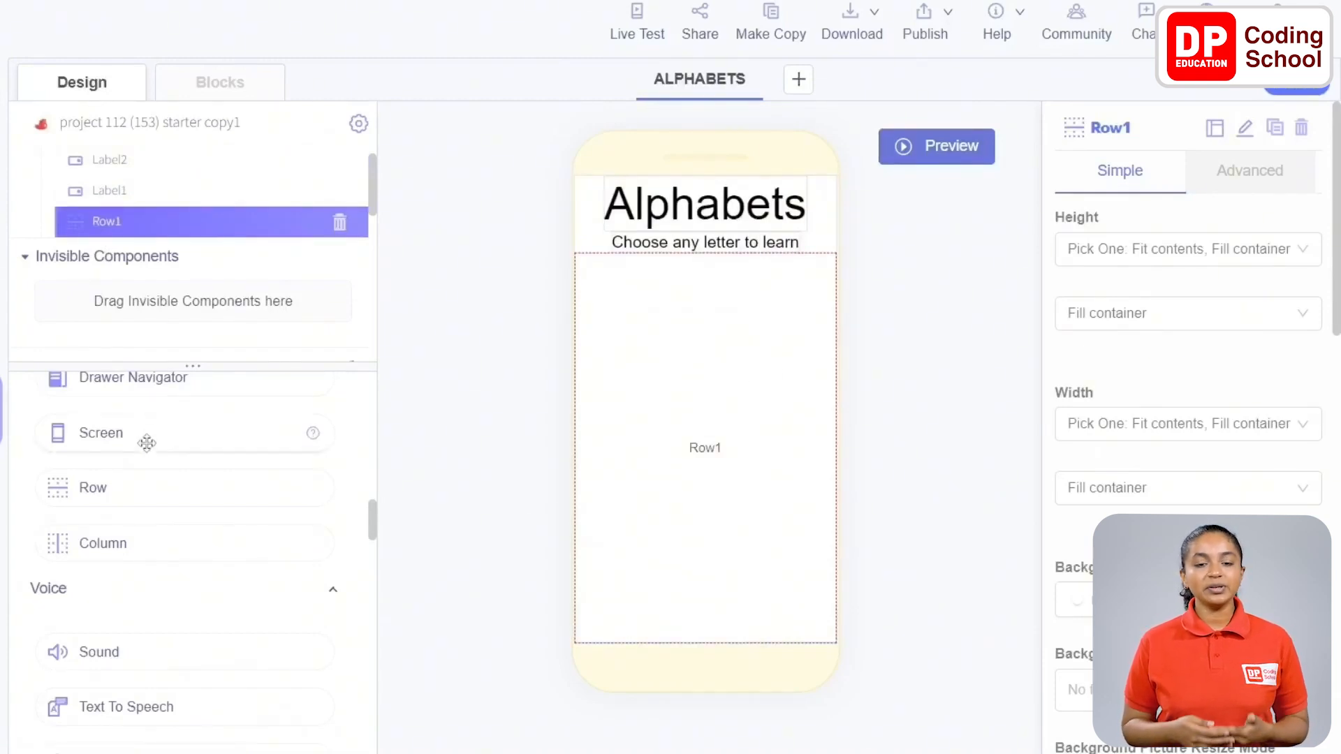
{"action": "left_click_drag", "start_coordinate": [143, 551], "coordinate": [666, 465]}
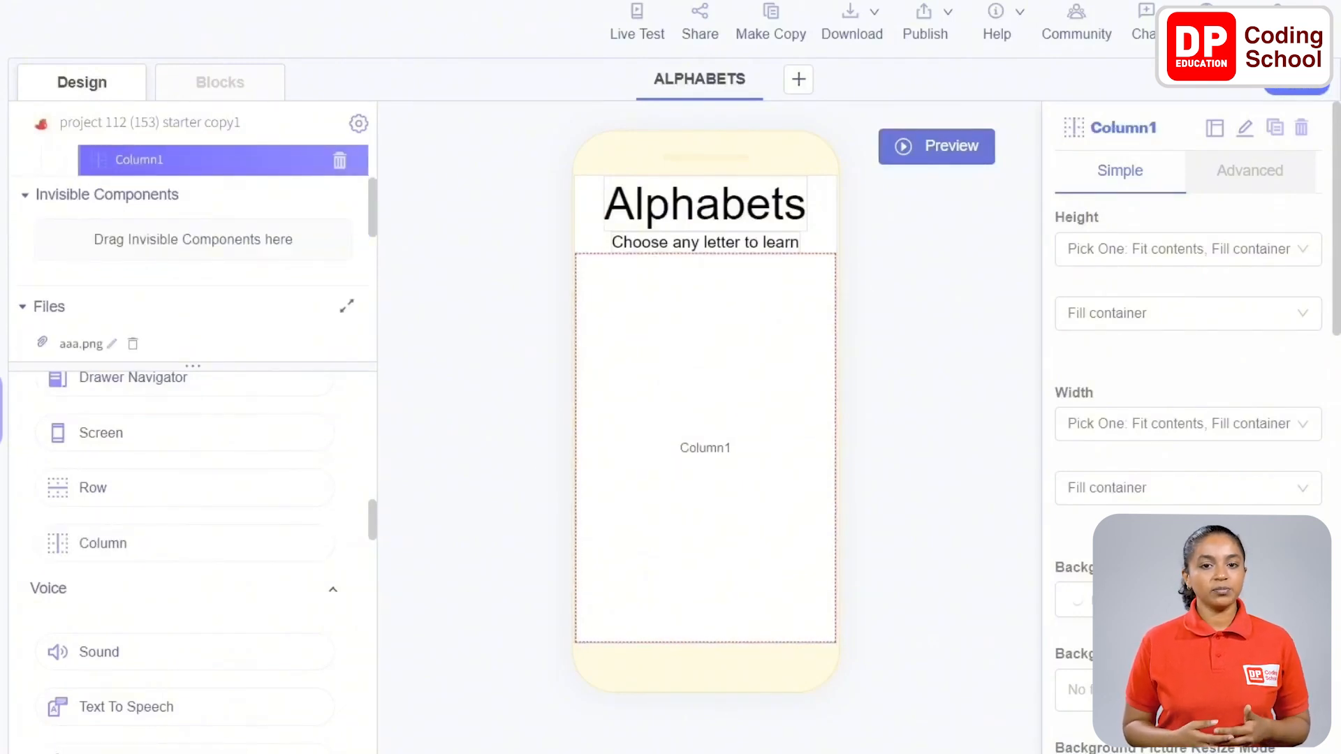
Step: Add a button inside the column and set its text to "Aa"
{"action": "scroll", "coordinate": [188, 392], "scroll_direction": "up", "scroll_amount": 10}
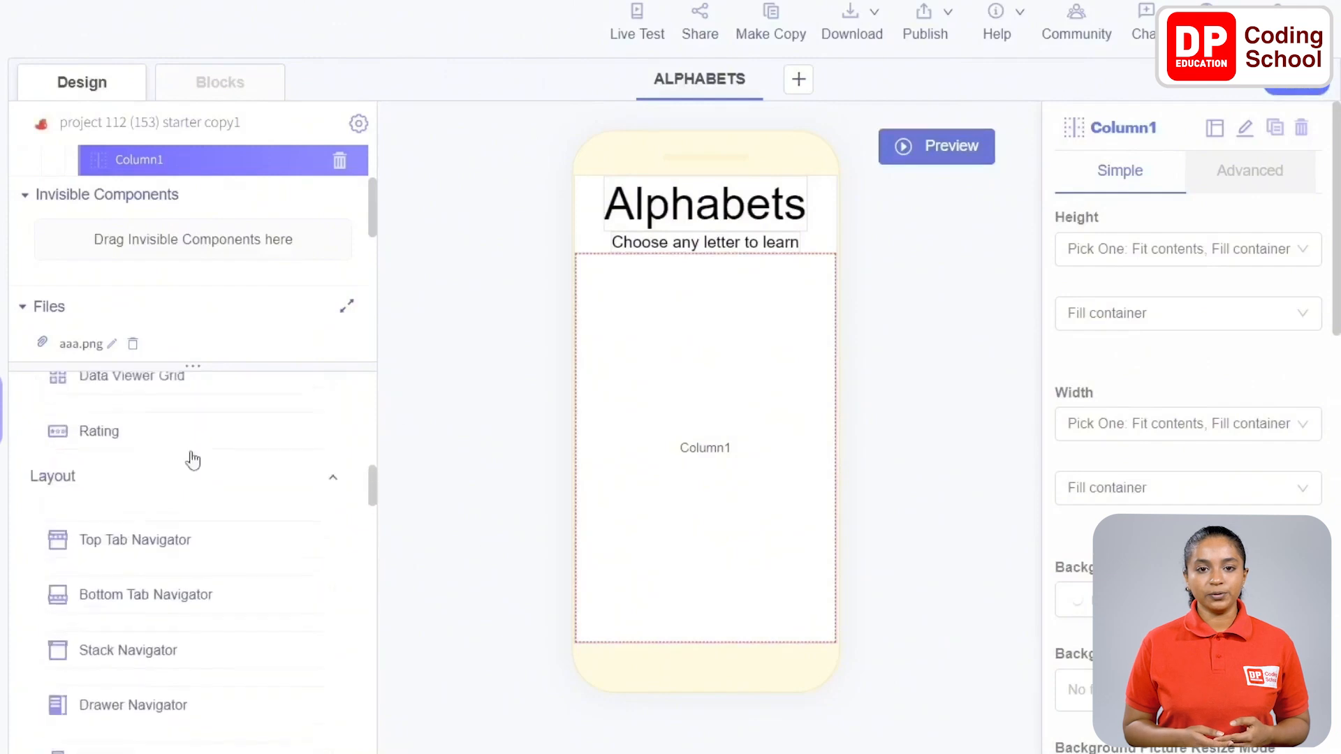
{"action": "left_click_drag", "start_coordinate": [132, 451], "coordinate": [695, 447]}
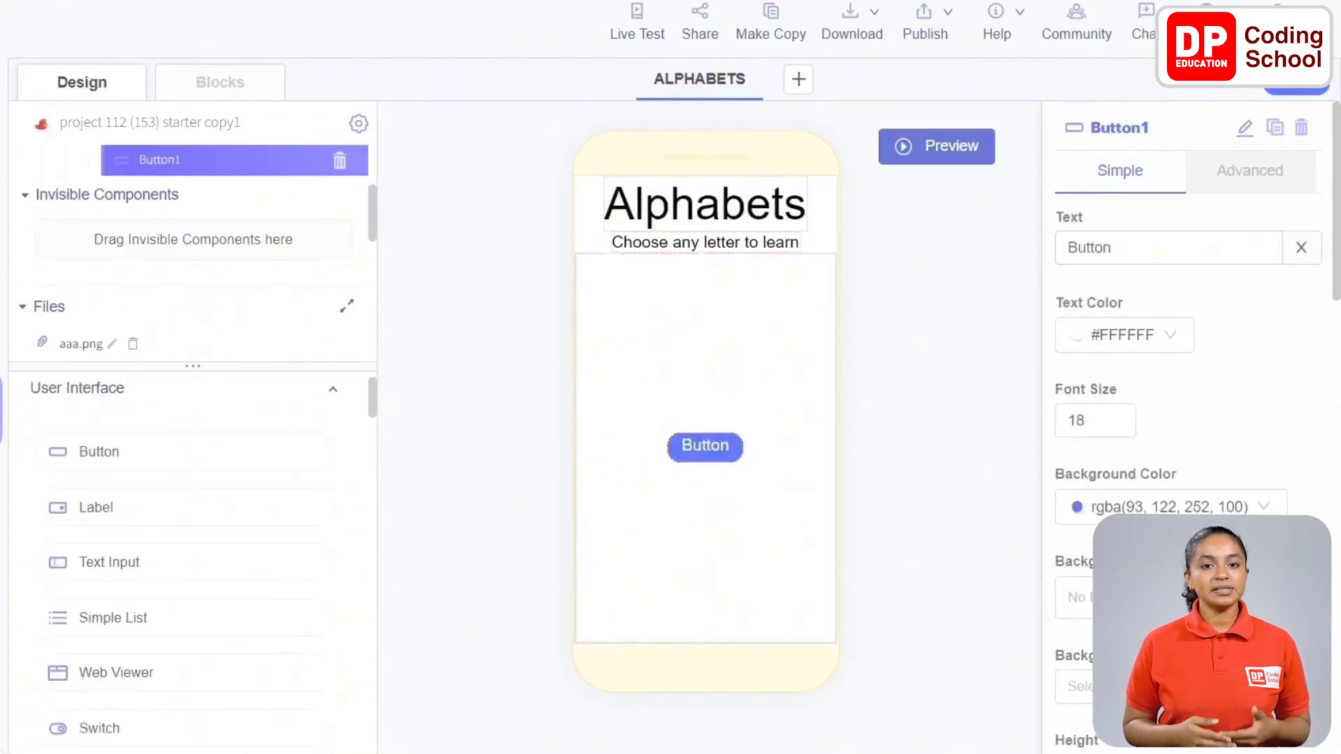
{"action": "left_click", "coordinate": [1213, 248]}
{"action": "key", "text": "ctrl+a"}
{"action": "type", "text": "Aa"}
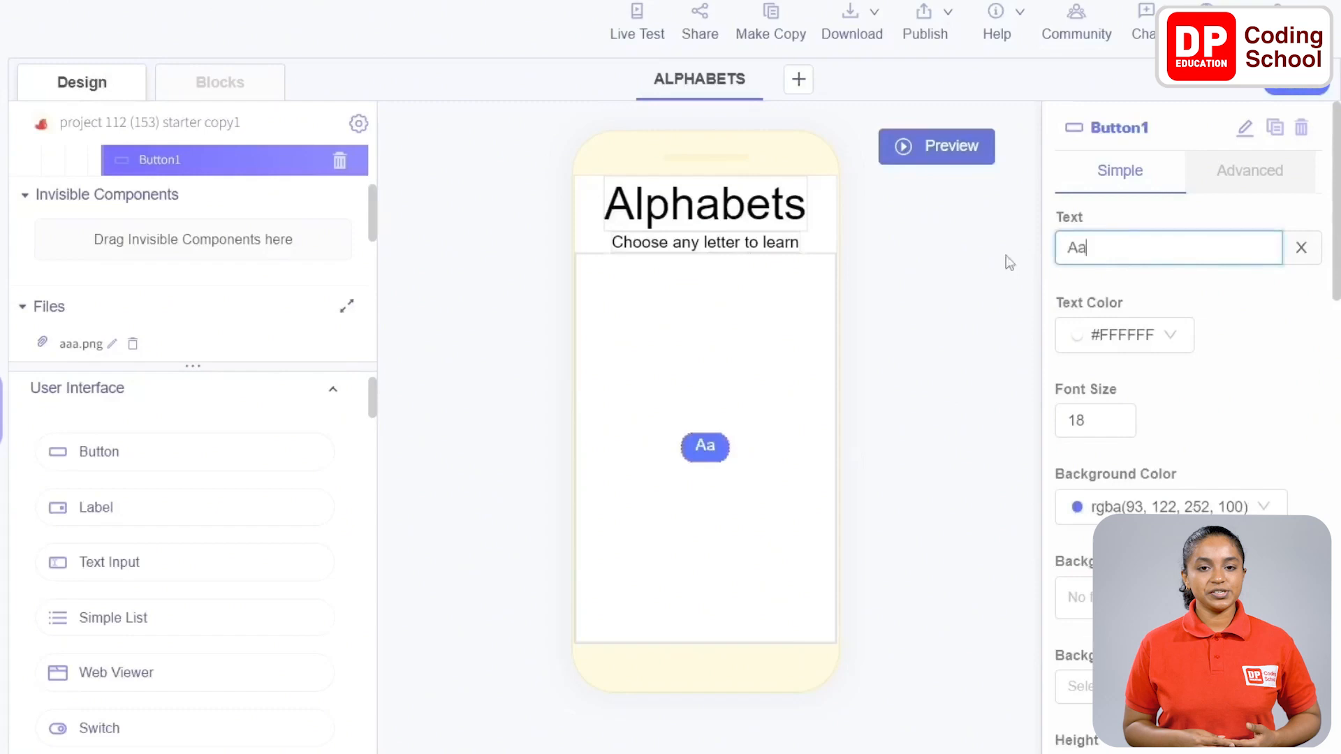
Step: Reduce the corner rounding of the Aa button
{"action": "scroll", "coordinate": [1136, 366], "scroll_direction": "down", "scroll_amount": 10}
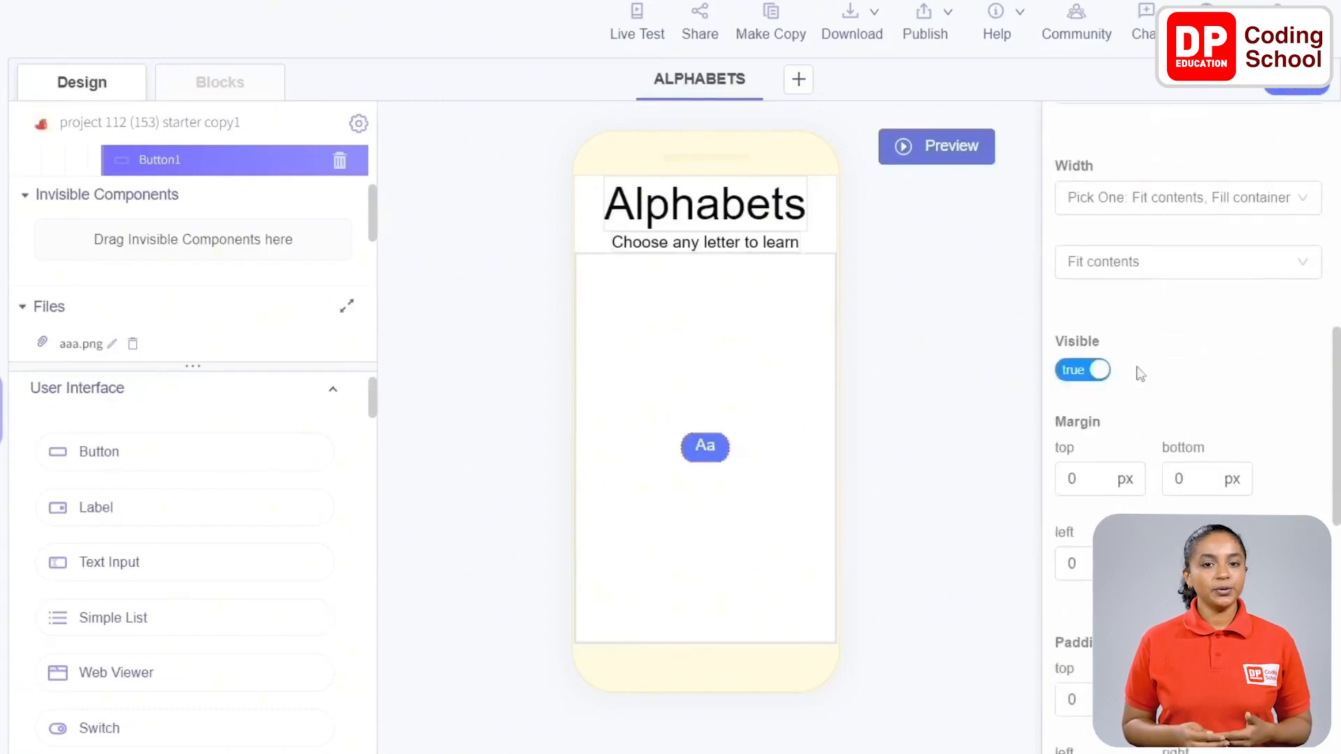
{"action": "scroll", "coordinate": [1139, 373], "scroll_direction": "down", "scroll_amount": 5}
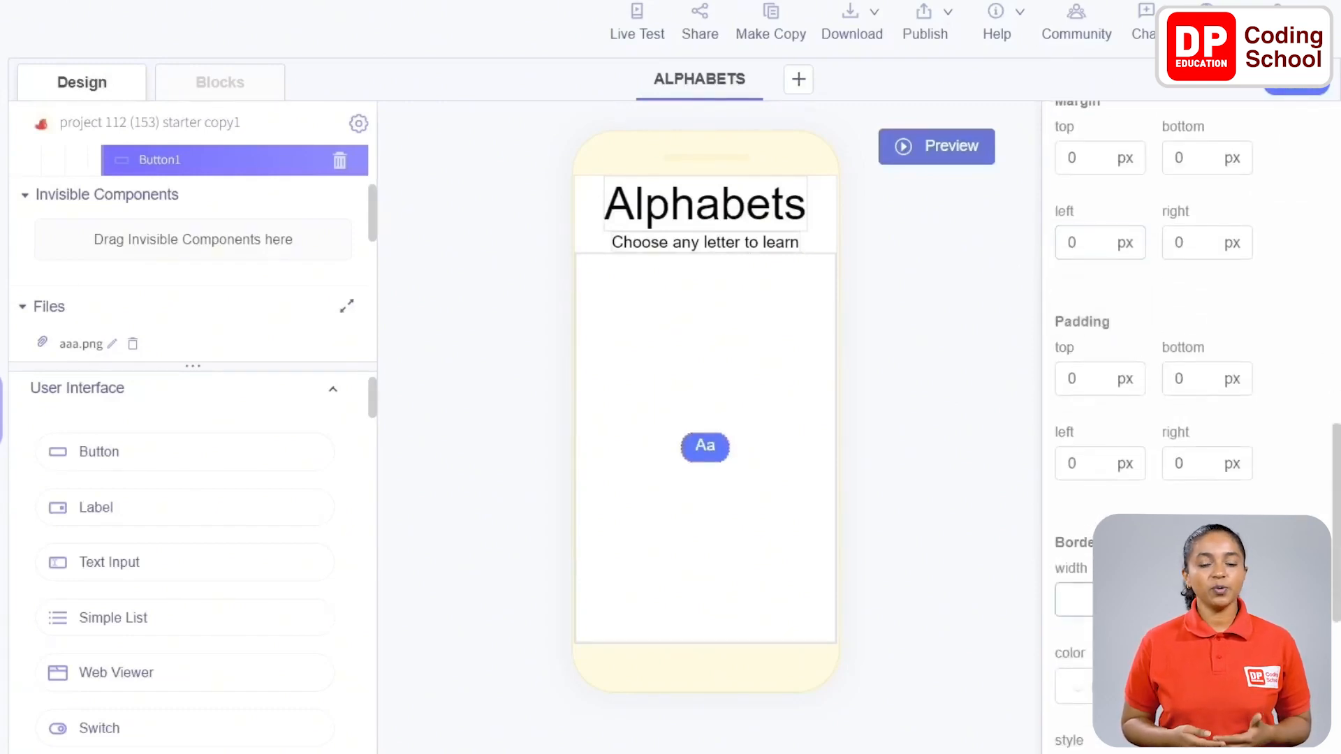
{"action": "key", "text": "BackSpace"}
{"action": "scroll", "coordinate": [1165, 373], "scroll_direction": "up", "scroll_amount": 15}
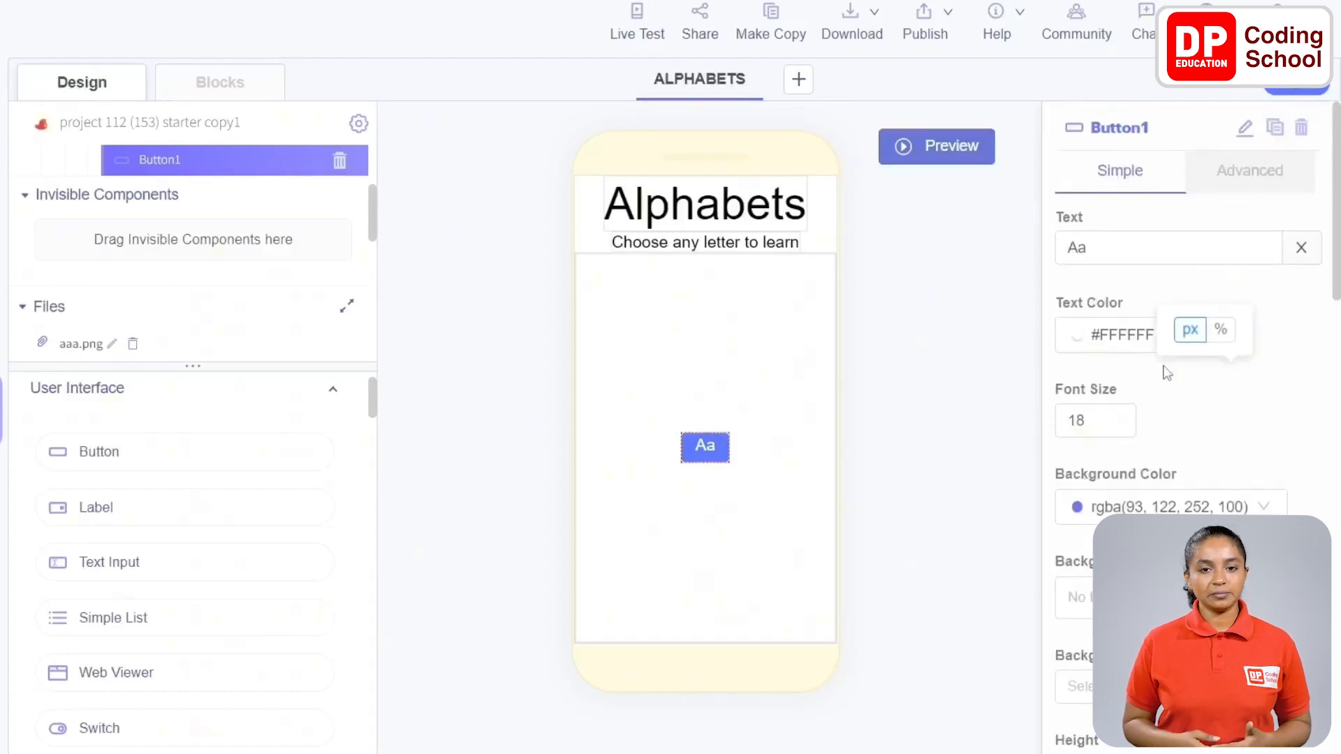
Step: Duplicate the Aa button and set the copy's text to "Bb"
{"action": "left_click", "coordinate": [1276, 133]}
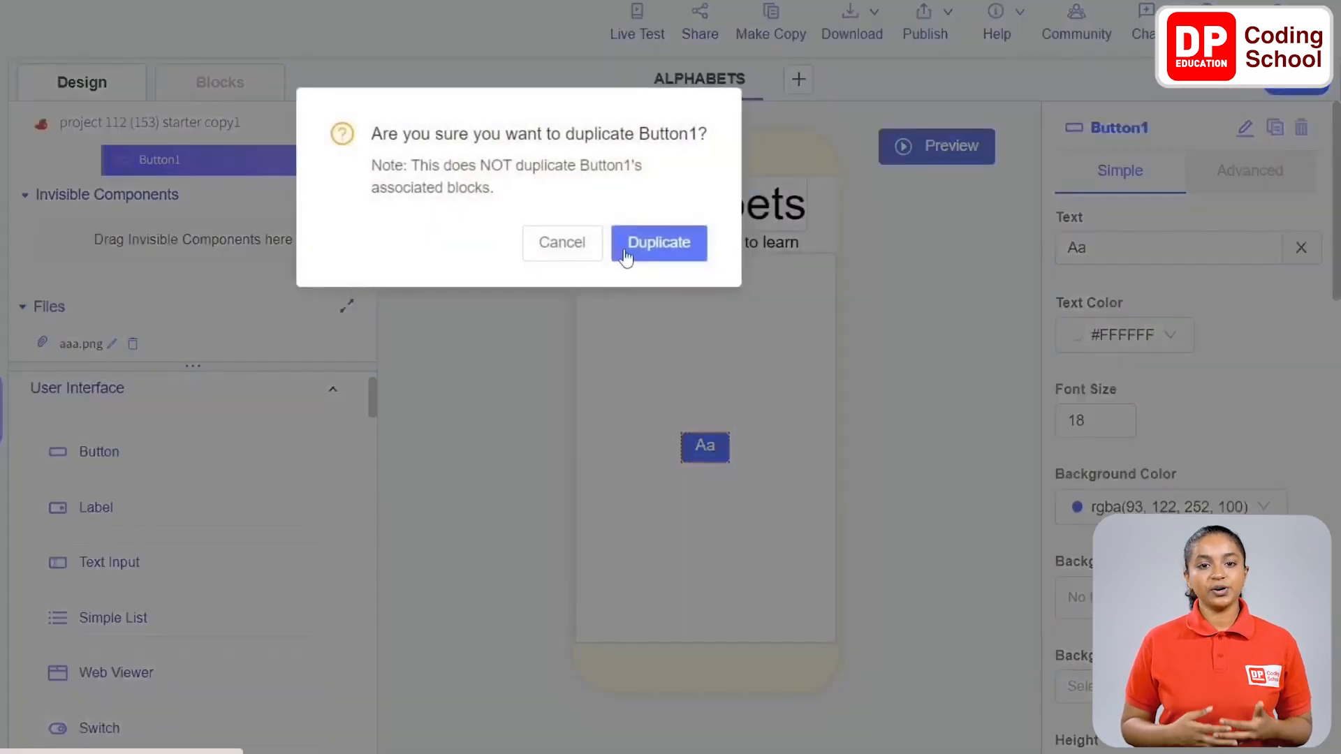
{"action": "left_click", "coordinate": [626, 257]}
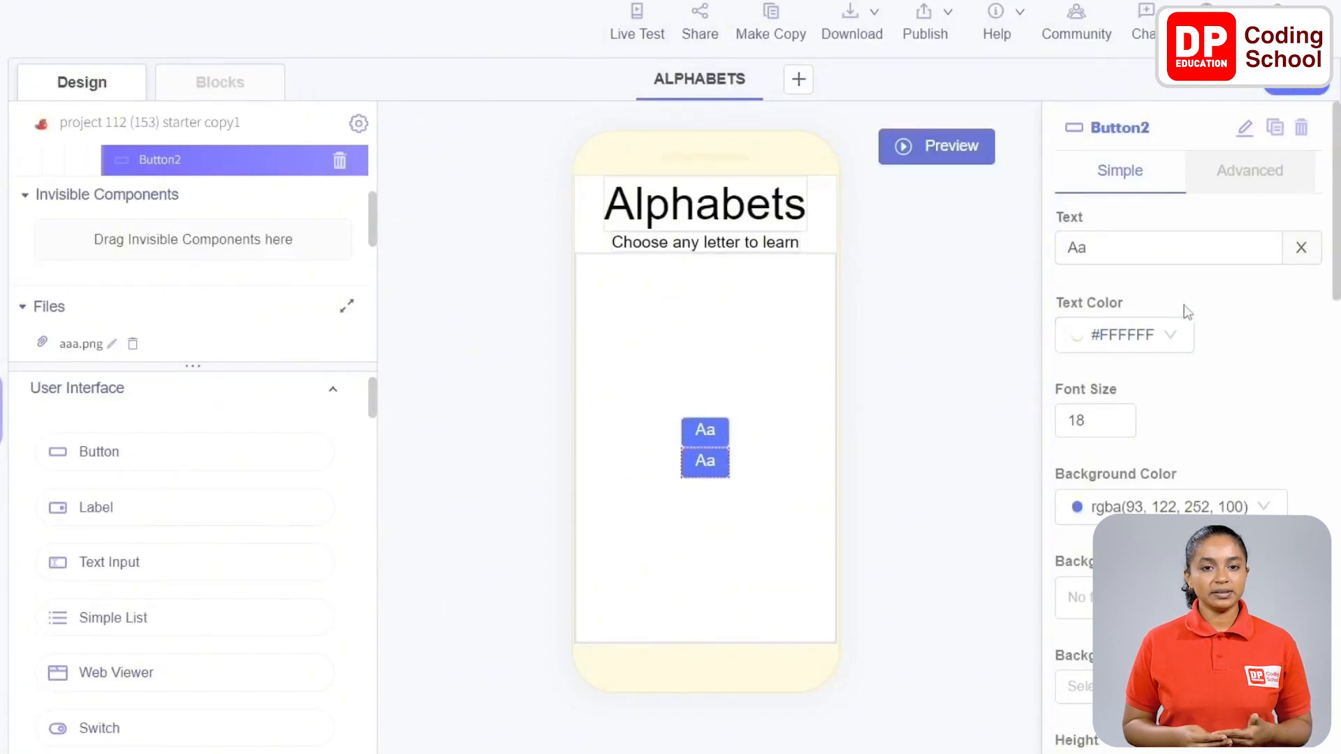
{"action": "double_click", "coordinate": [1063, 250]}
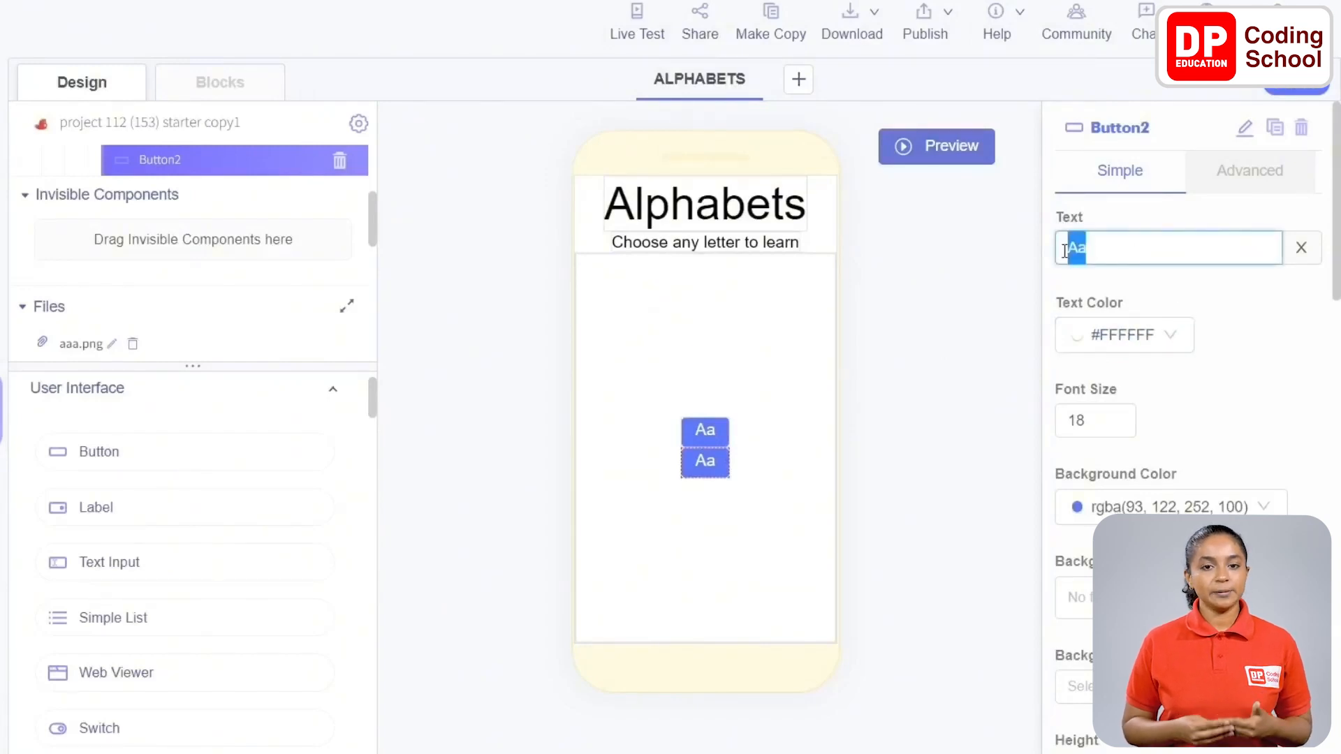
{"action": "type", "text": "Bb"}
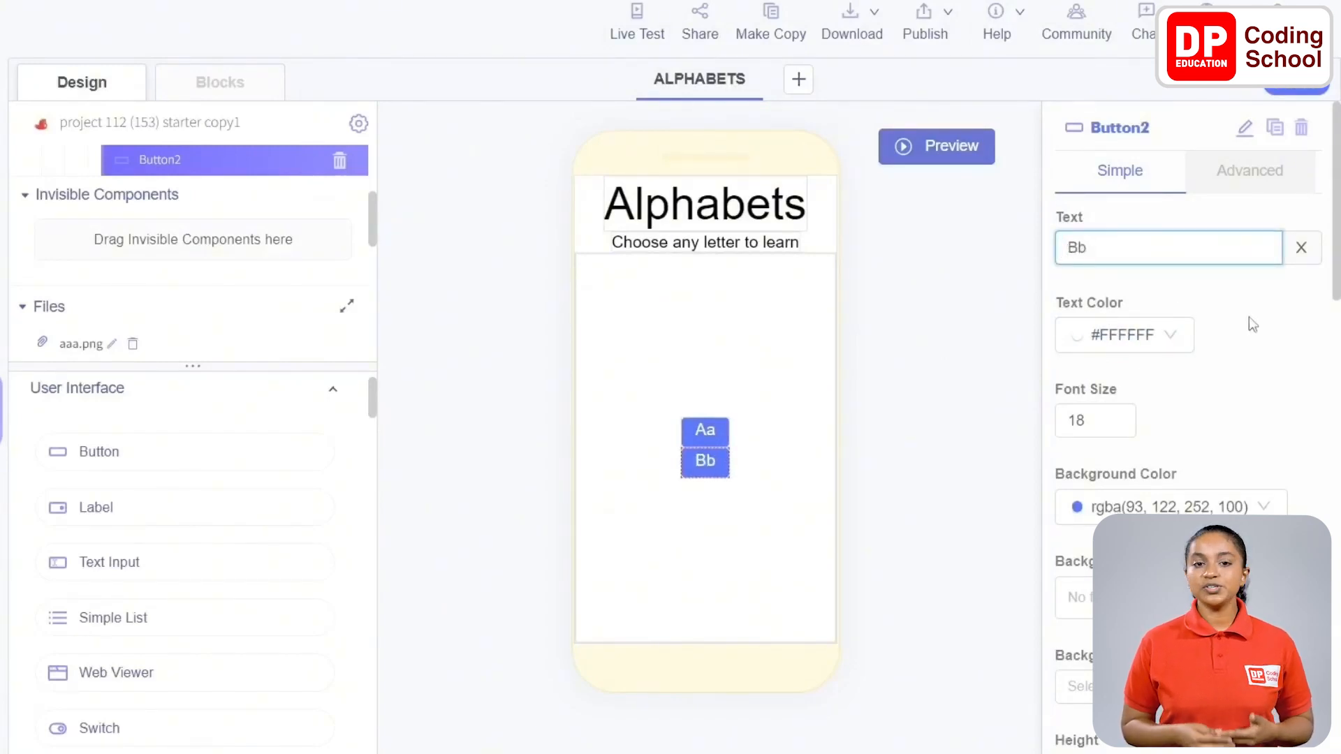
{"action": "scroll", "coordinate": [1248, 316], "scroll_direction": "down", "scroll_amount": 15}
{"action": "left_click", "coordinate": [1184, 281]}
{"action": "scroll", "coordinate": [1253, 271], "scroll_direction": "up", "scroll_amount": 15}
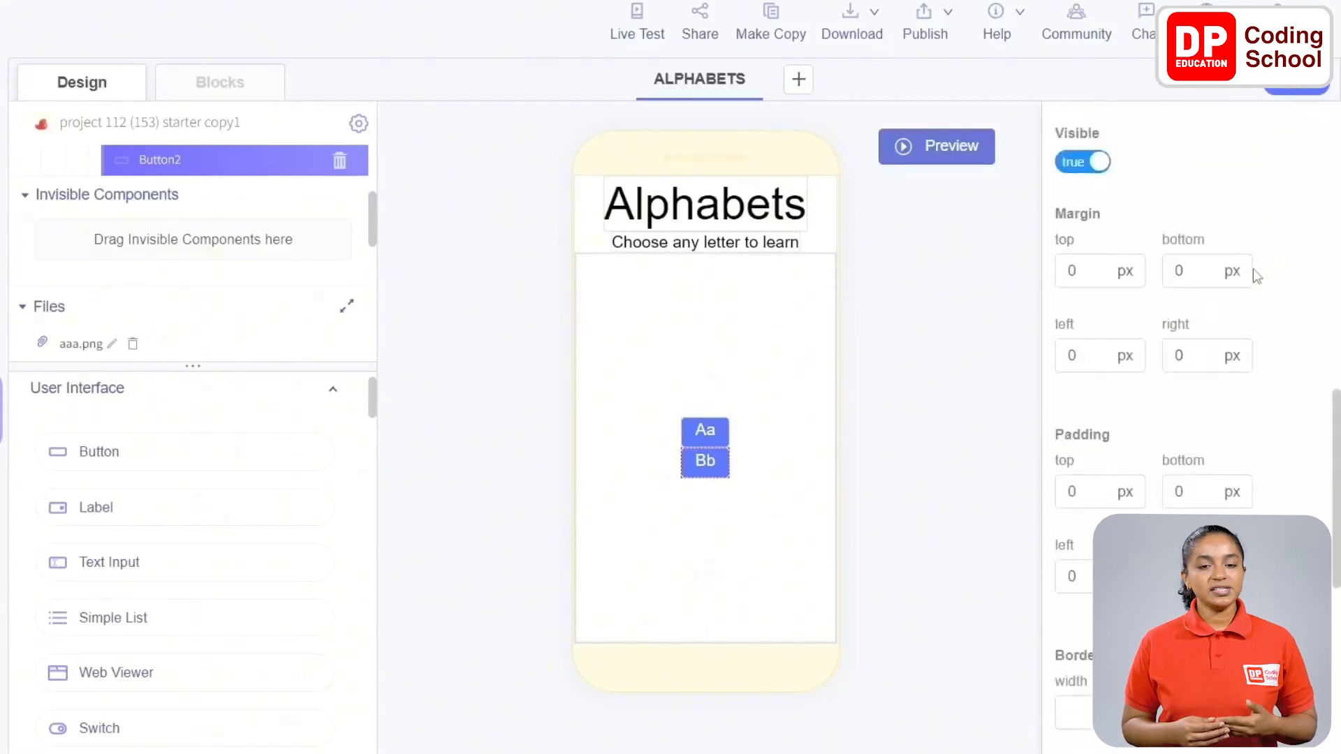
Step: Duplicate the Bb button and set the copy's text to "Cc"
{"action": "left_click", "coordinate": [1275, 135]}
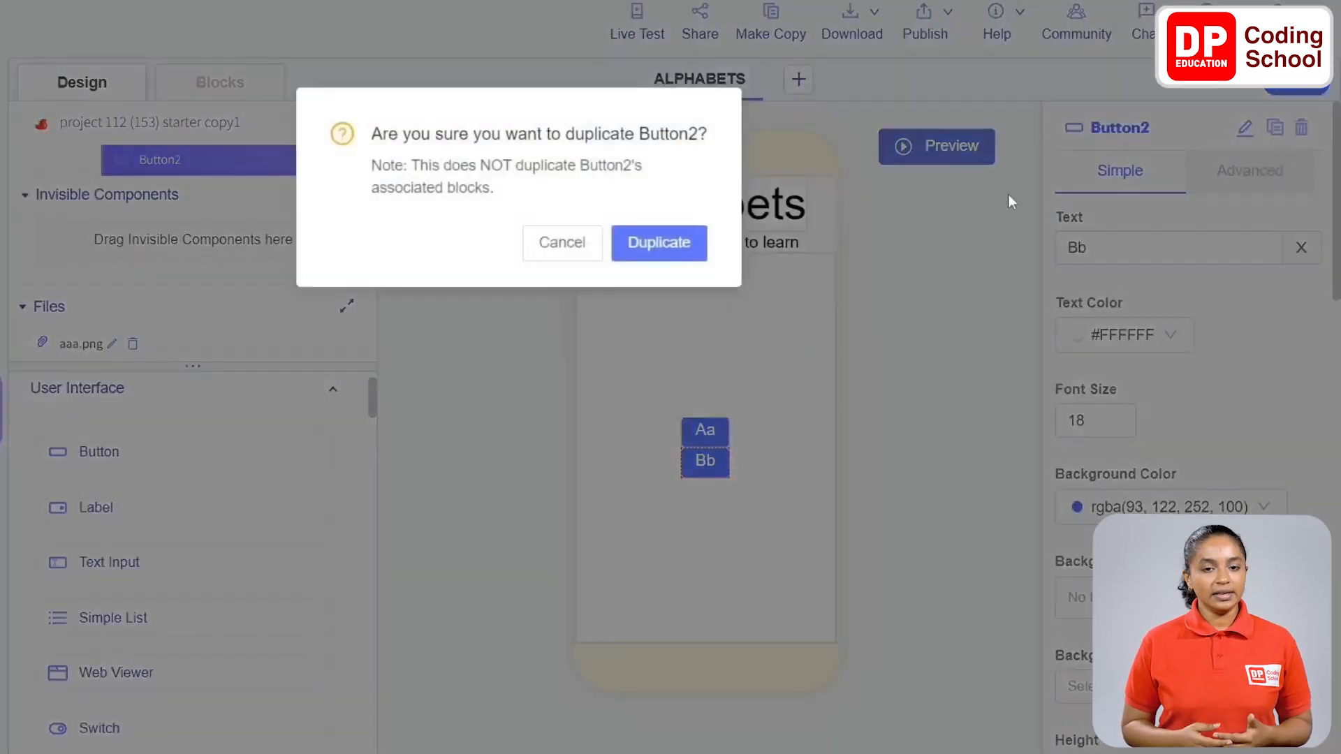
{"action": "left_click", "coordinate": [660, 242]}
{"action": "left_click", "coordinate": [1108, 260]}
{"action": "left_click_drag", "start_coordinate": [1109, 260], "coordinate": [1029, 245]}
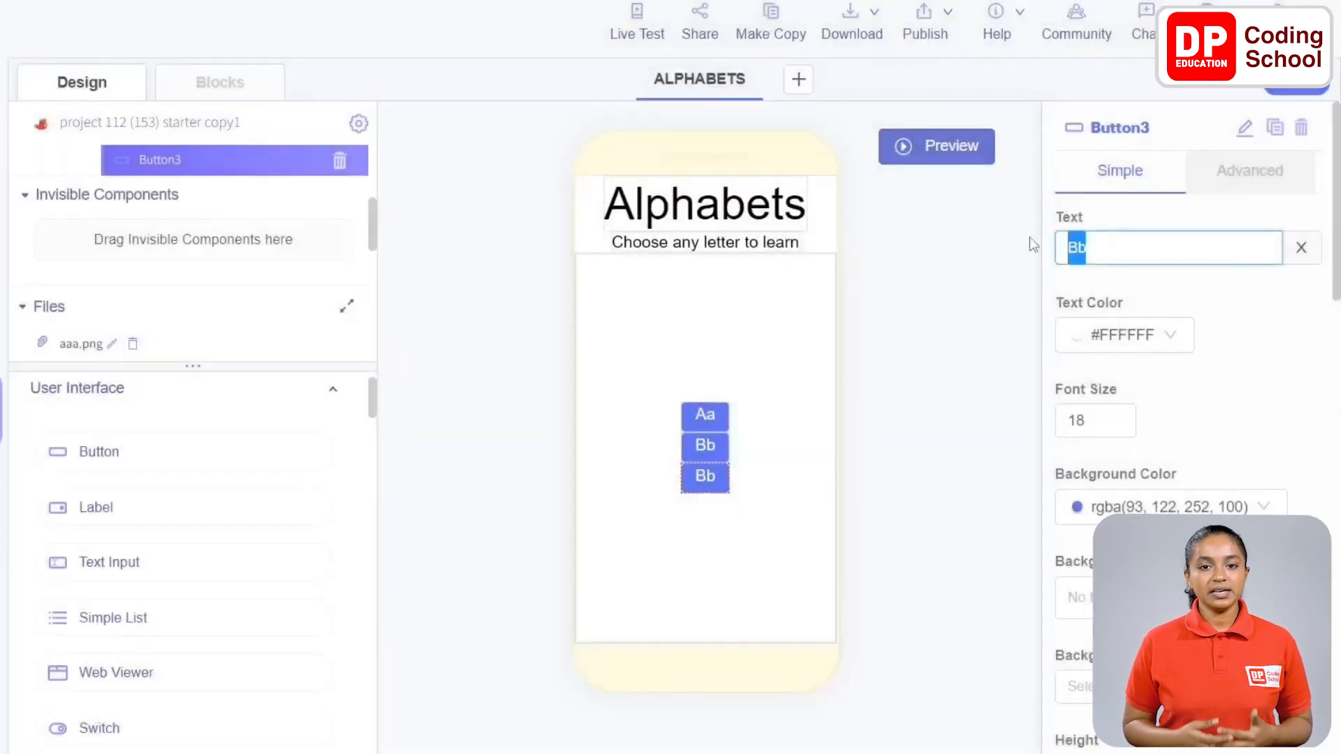
{"action": "type", "text": "Cc"}
{"action": "left_click", "coordinate": [1220, 309]}
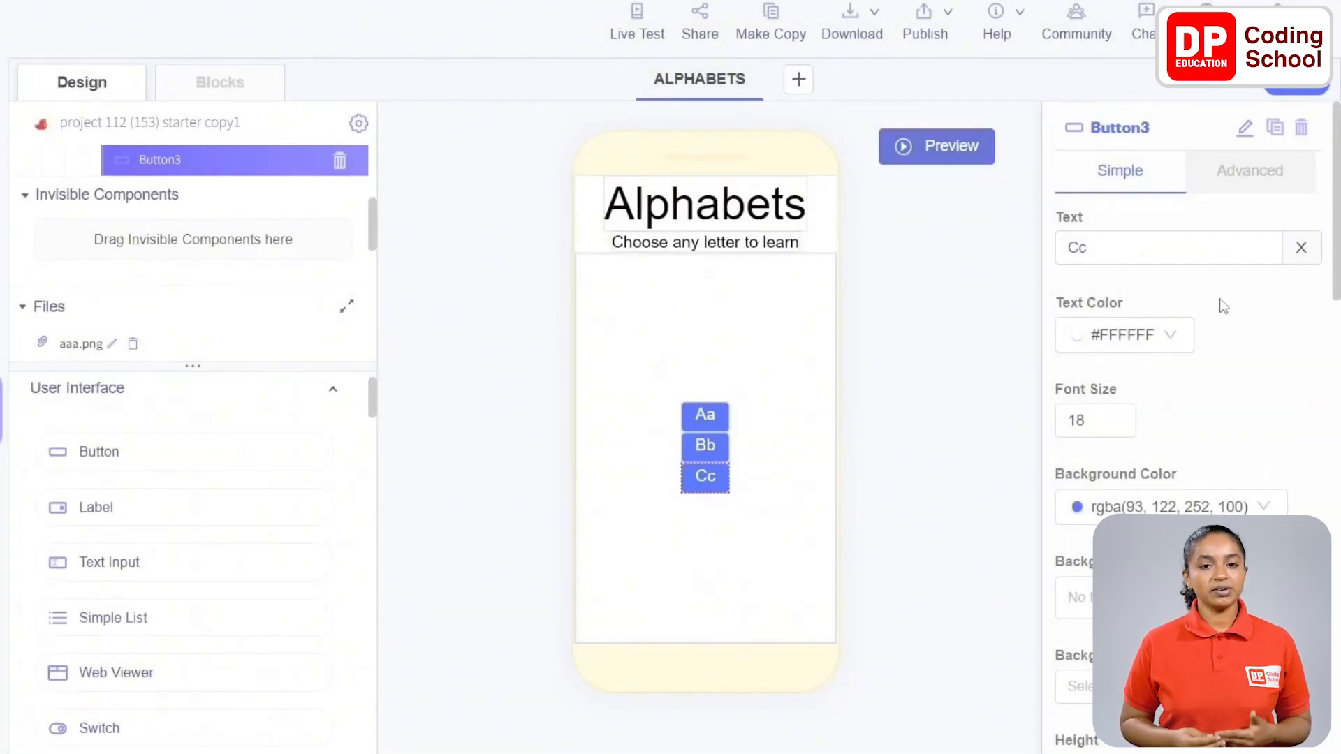
Step: Create four more copies of the Cc button in the column
{"action": "left_click", "coordinate": [1275, 128]}
{"action": "left_click", "coordinate": [659, 240]}
{"action": "left_click", "coordinate": [1275, 127]}
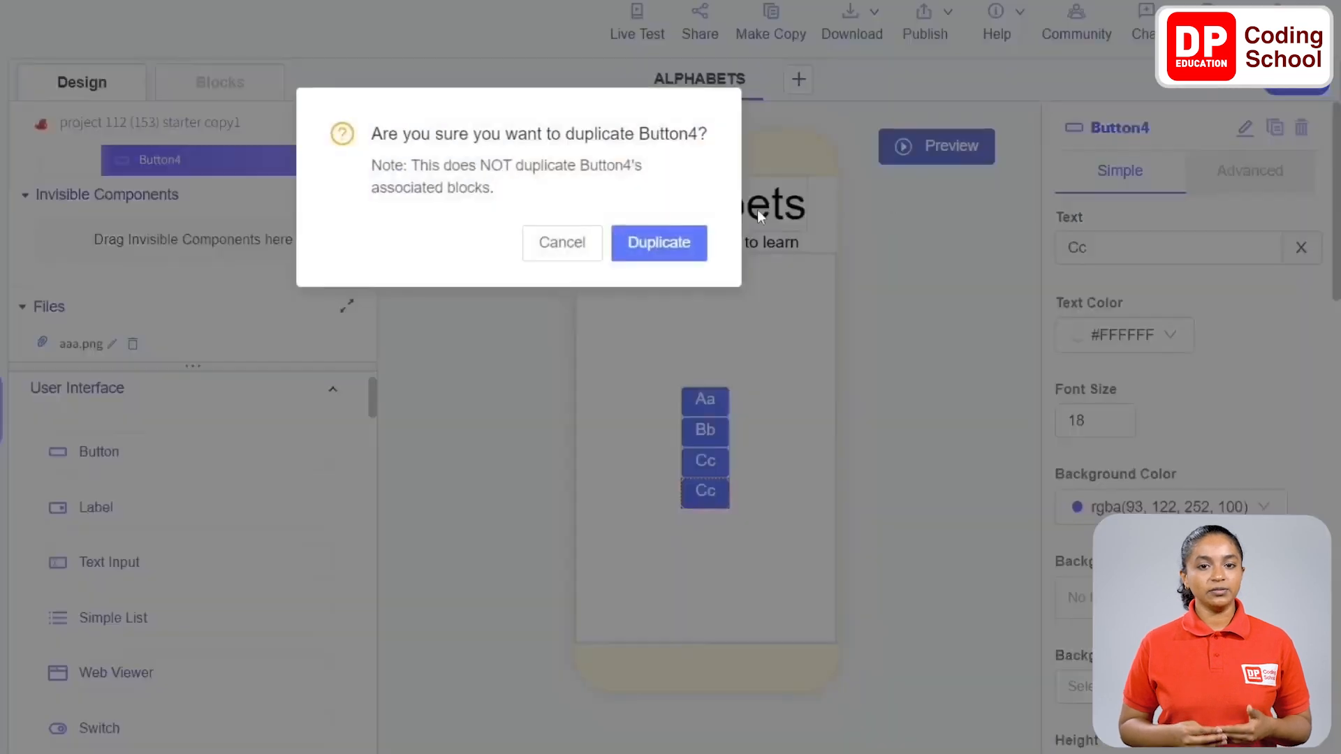
{"action": "left_click", "coordinate": [658, 239]}
{"action": "left_click", "coordinate": [1275, 128]}
{"action": "left_click", "coordinate": [656, 241]}
{"action": "left_click", "coordinate": [1275, 128]}
{"action": "left_click", "coordinate": [656, 240]}
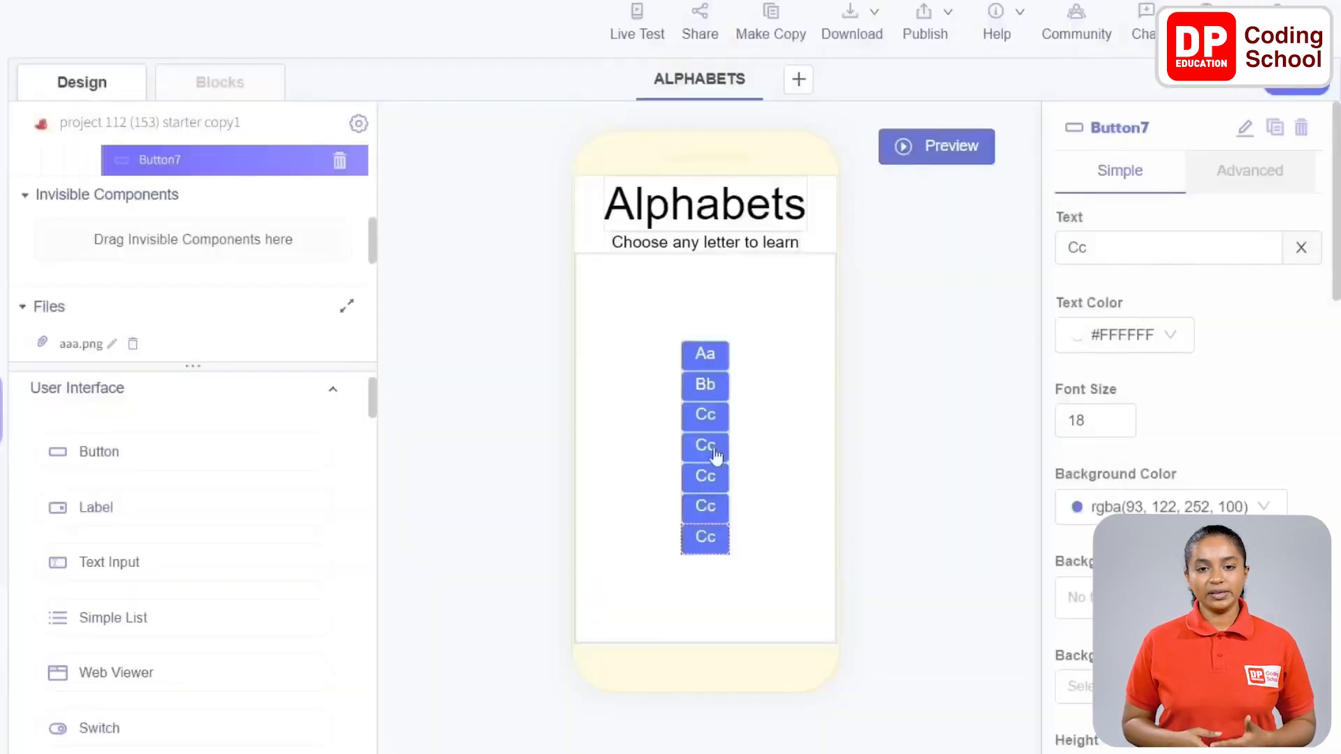
Step: Set the text of the fourth button in the column to "Dd"
{"action": "left_click", "coordinate": [707, 447]}
{"action": "left_click_drag", "start_coordinate": [1100, 258], "coordinate": [1044, 258]}
{"action": "type", "text": "Dd"}
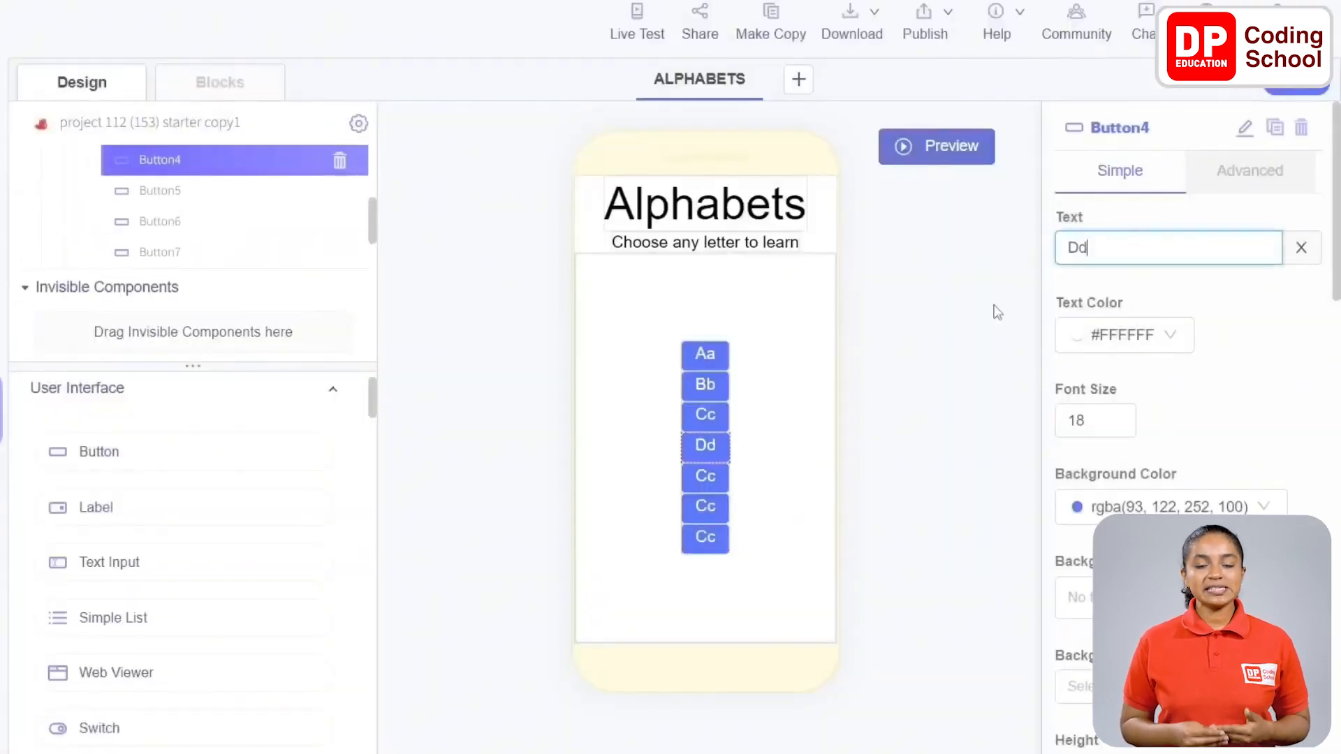
Step: Set the texts of the fifth, sixth and seventh buttons in the column to "Ee", "Ff" and "Gg"
{"action": "left_click", "coordinate": [726, 475]}
{"action": "left_click_drag", "start_coordinate": [1098, 249], "coordinate": [1028, 253]}
{"action": "type", "text": "Ee"}
{"action": "left_click", "coordinate": [724, 510]}
{"action": "type", "text": "Ff"}
{"action": "left_click", "coordinate": [719, 541]}
{"action": "type", "text": "Gg"}
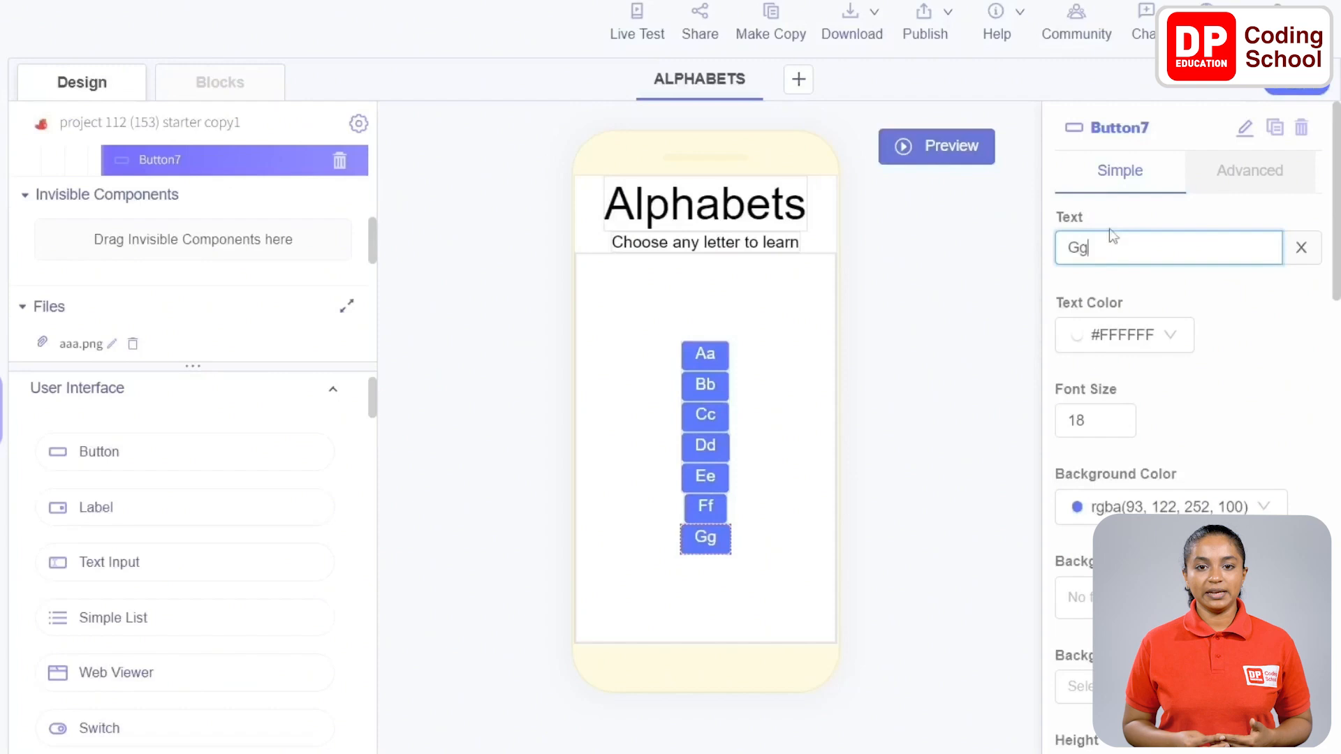
{"action": "left_click", "coordinate": [1110, 228]}
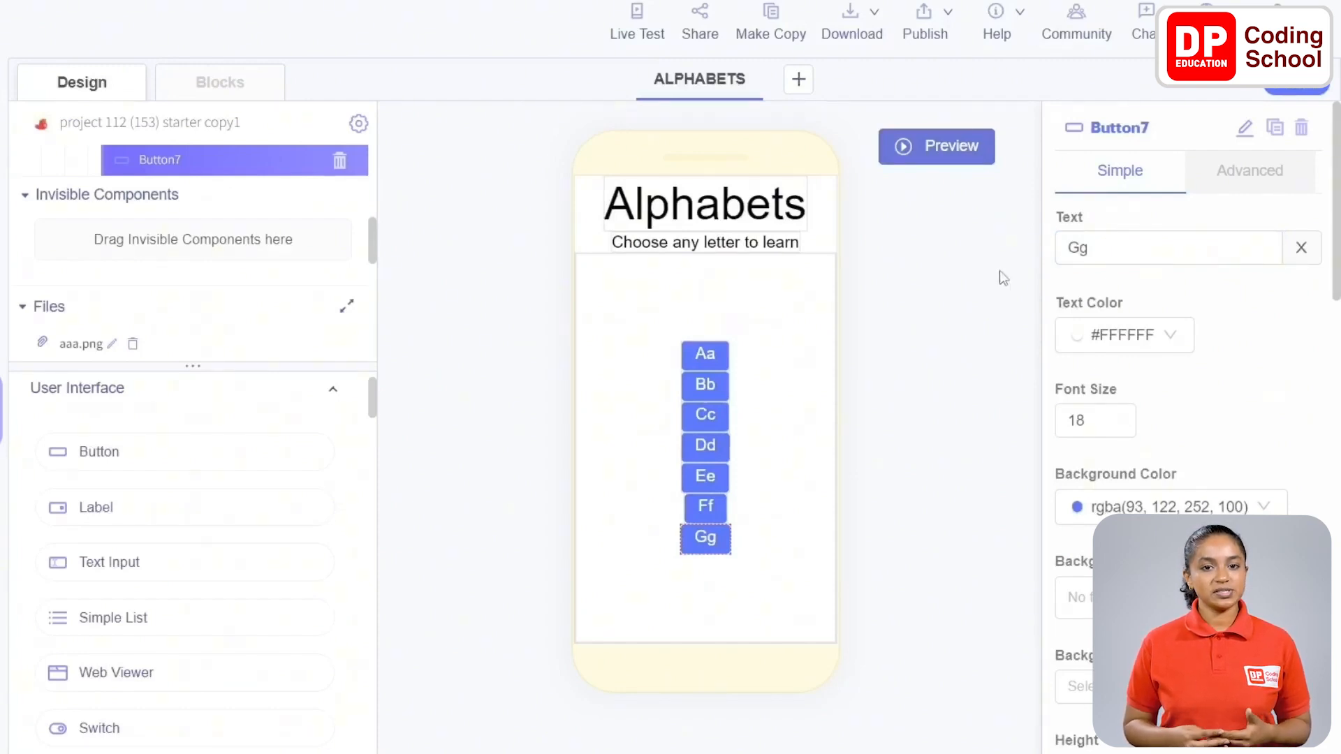
Step: Give the Bb button blue text, rgba(74, 144, 226, 1), on a white background
{"action": "left_click", "coordinate": [708, 391]}
{"action": "left_click", "coordinate": [1121, 341]}
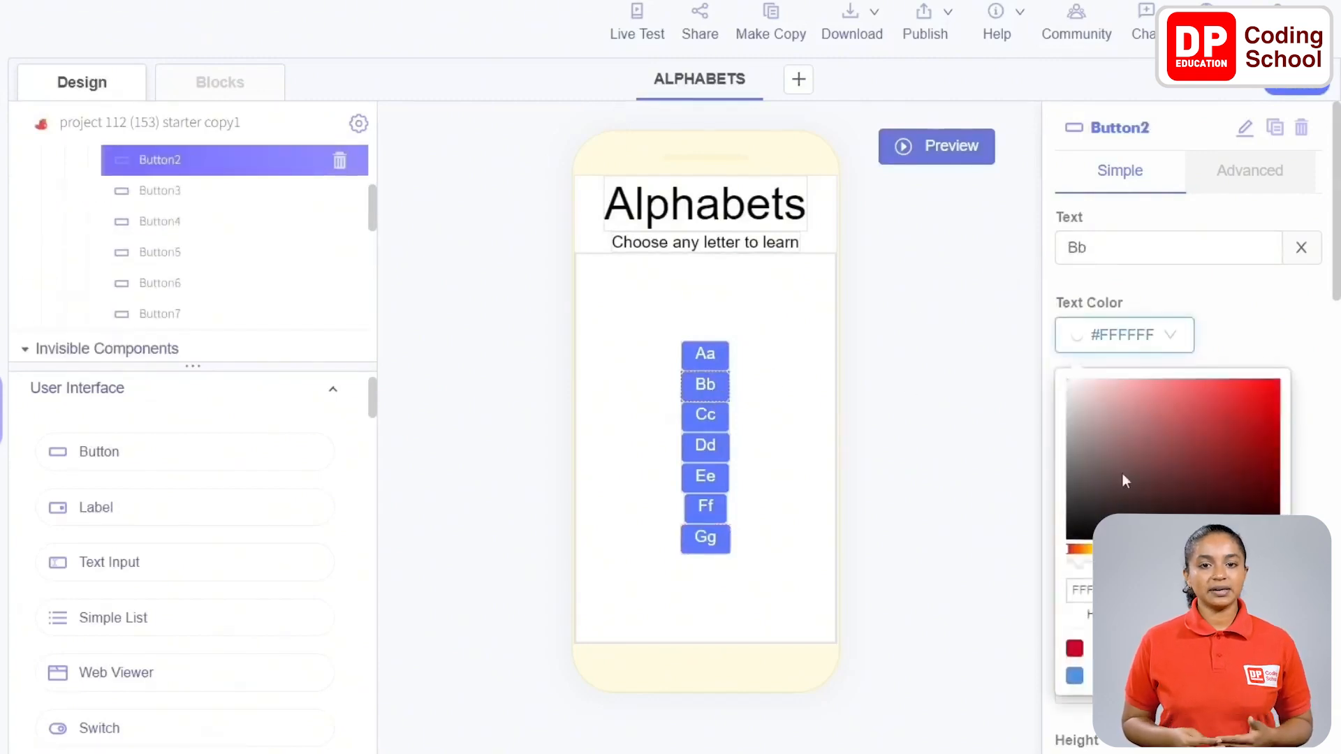
{"action": "left_click", "coordinate": [1077, 681]}
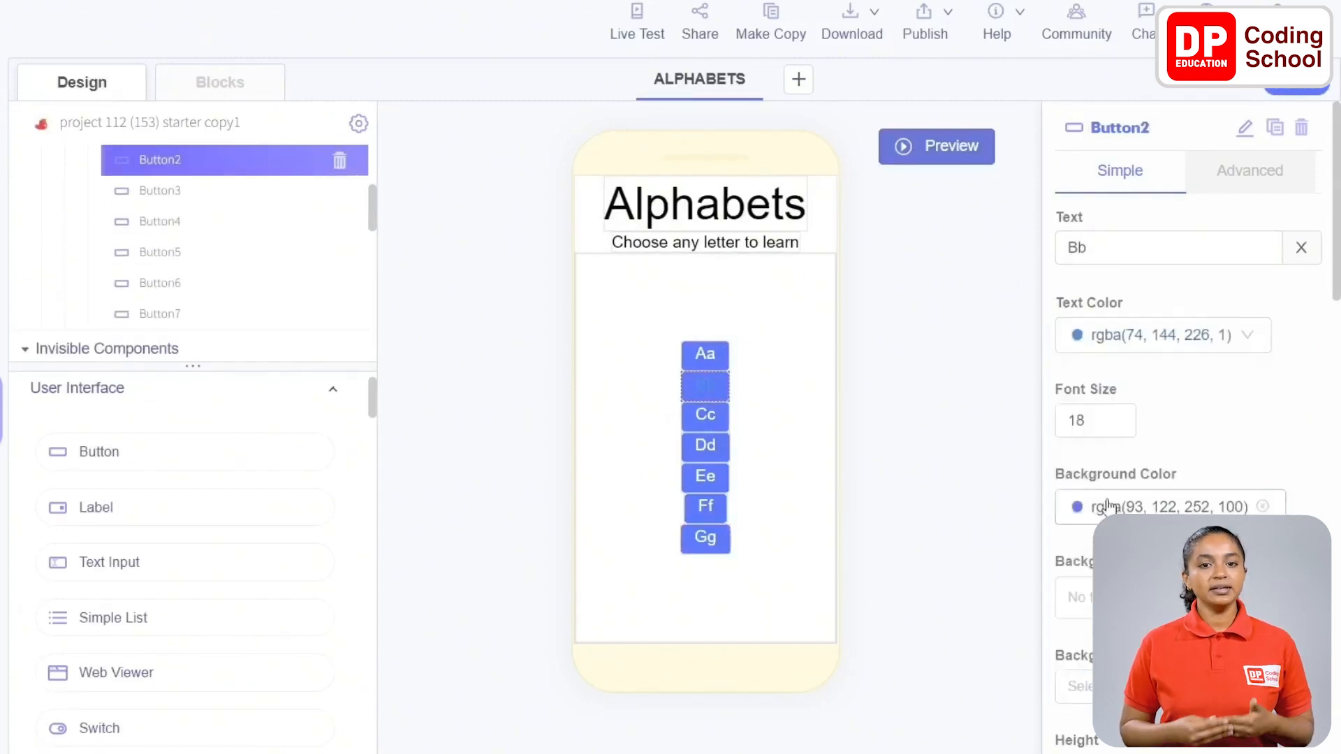
{"action": "left_click", "coordinate": [1107, 507]}
Step: Give the Dd button a white background, rgba(255, 255, 255, 1), and blue text, rgba(74, 144, 226, 1)
{"action": "left_click", "coordinate": [720, 453]}
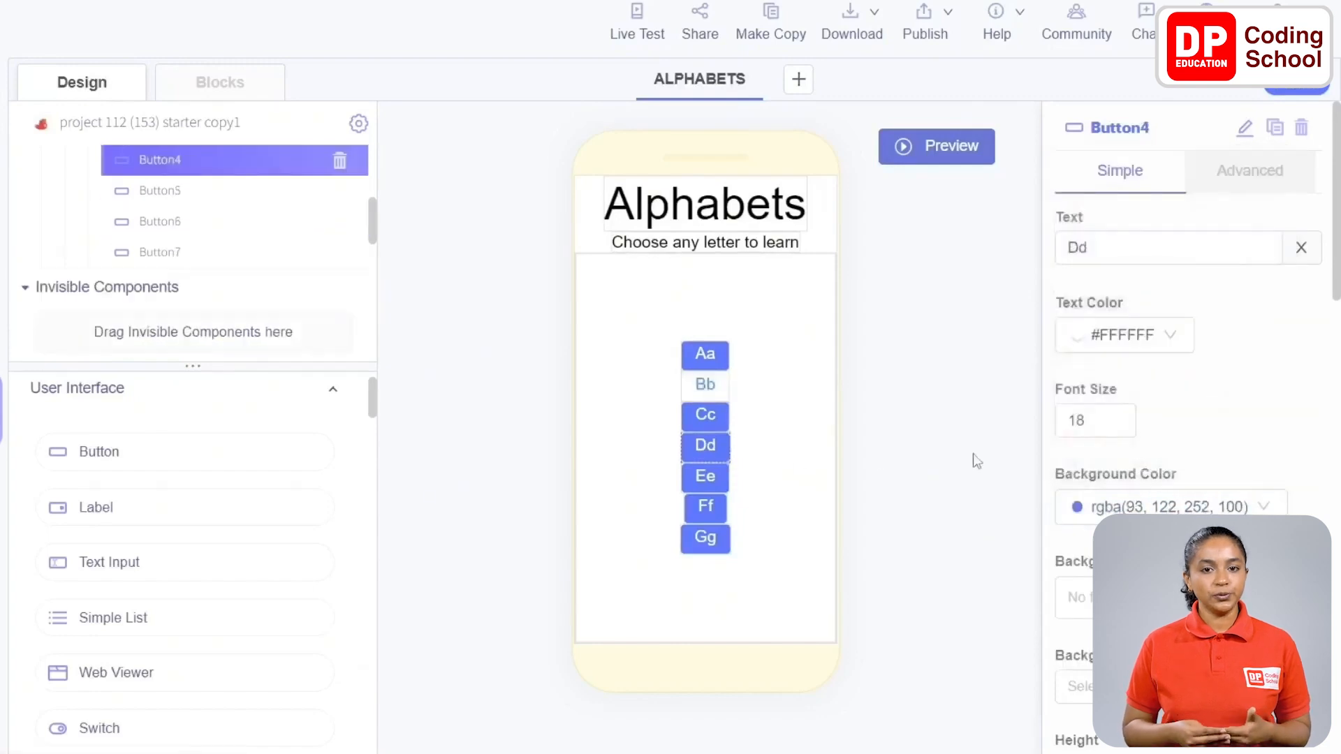
{"action": "scroll", "coordinate": [1149, 378], "scroll_direction": "down", "scroll_amount": 2}
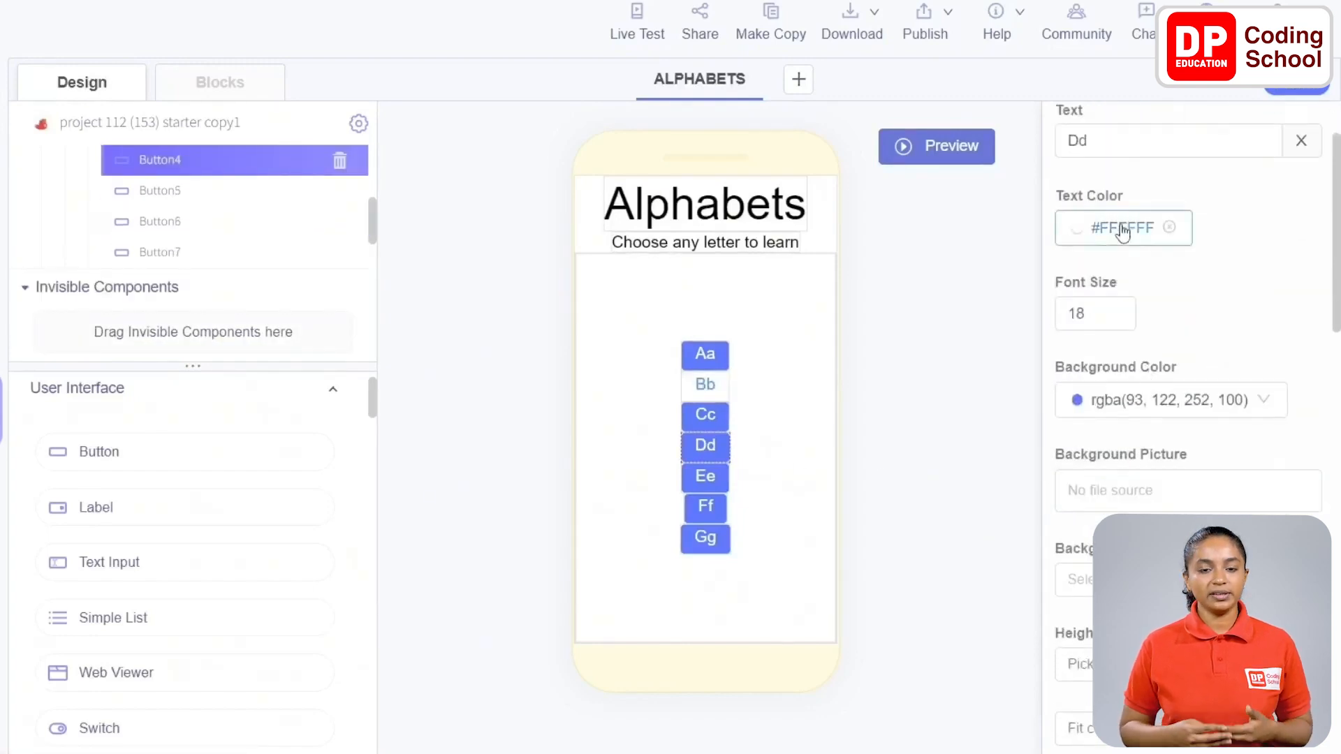
{"action": "left_click", "coordinate": [1125, 403]}
{"action": "left_click", "coordinate": [1240, 348]}
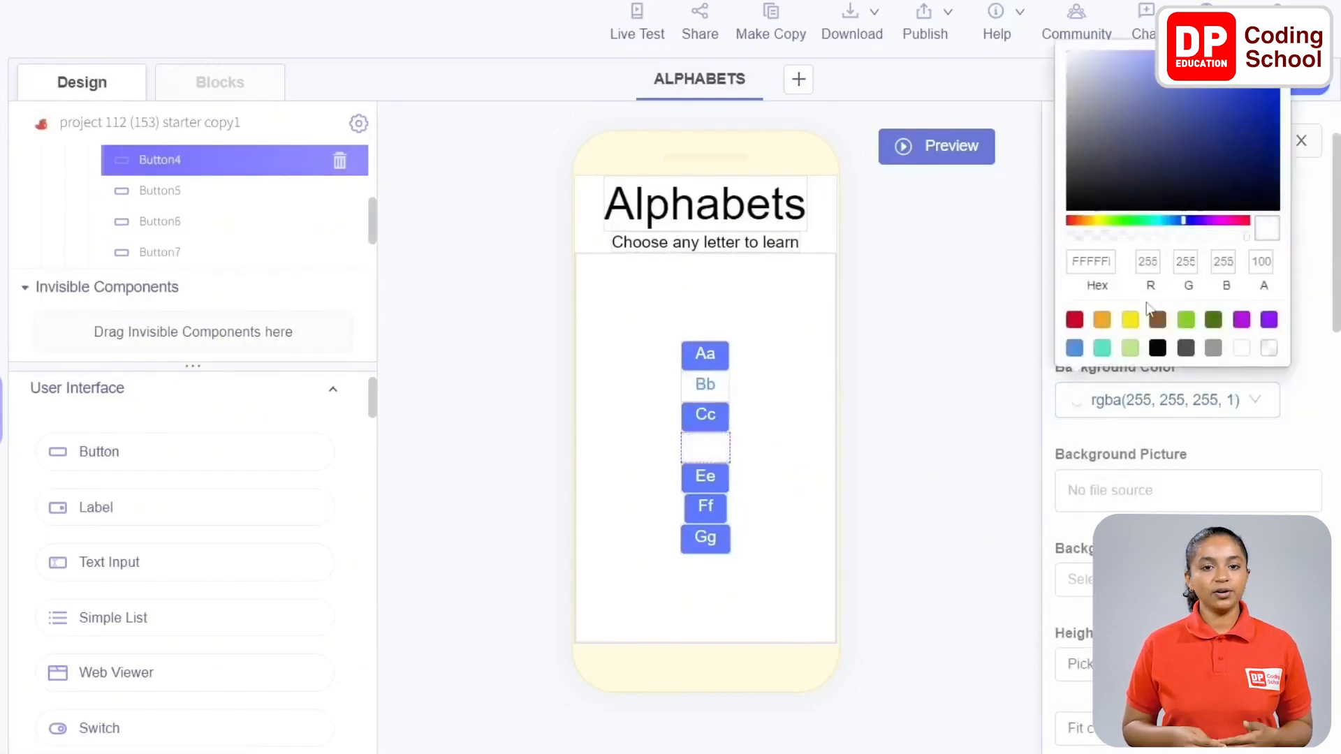
{"action": "left_click", "coordinate": [1297, 270]}
{"action": "scroll", "coordinate": [1188, 279], "scroll_direction": "up", "scroll_amount": 2}
{"action": "left_click", "coordinate": [1124, 228]}
{"action": "left_click", "coordinate": [1074, 569]}
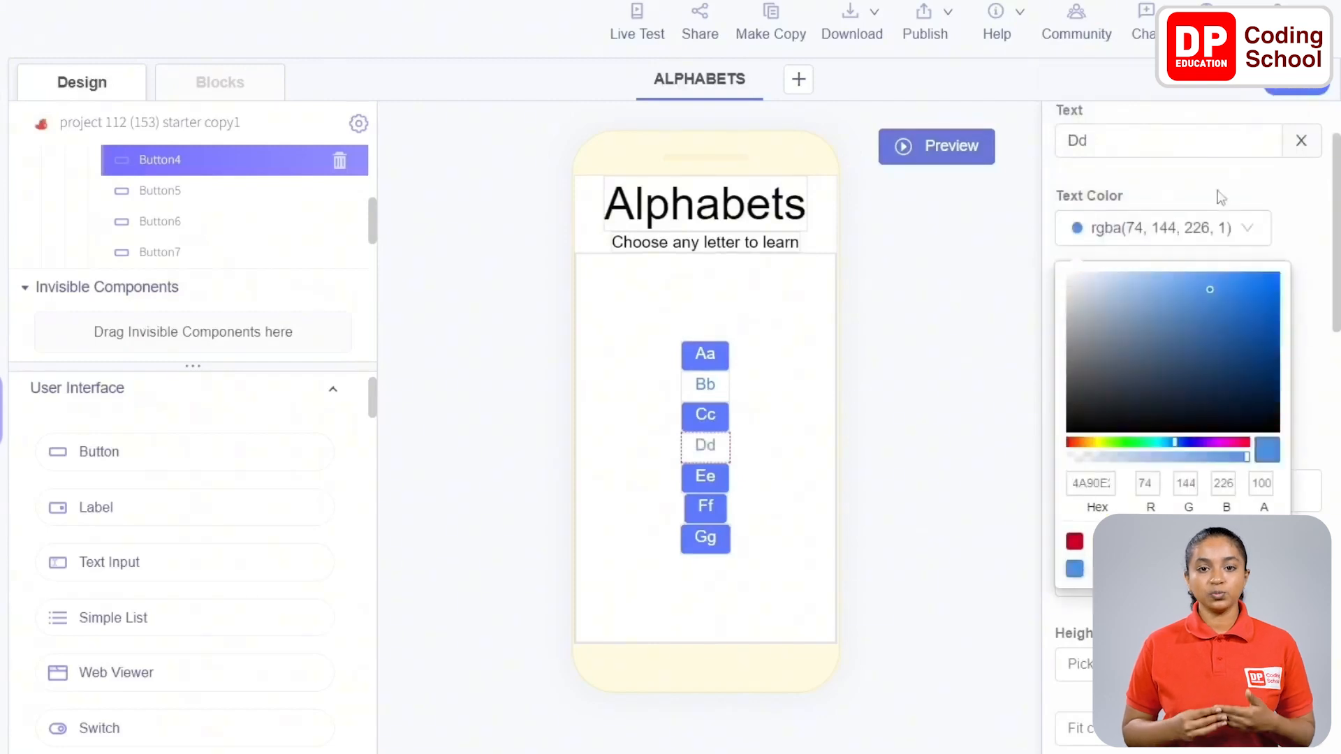
{"action": "left_click", "coordinate": [1219, 198]}
Step: Give the Ff button a white background, rgba(255, 255, 255, 1), and blue text, rgba(74, 144, 226, 1)
{"action": "left_click", "coordinate": [722, 517]}
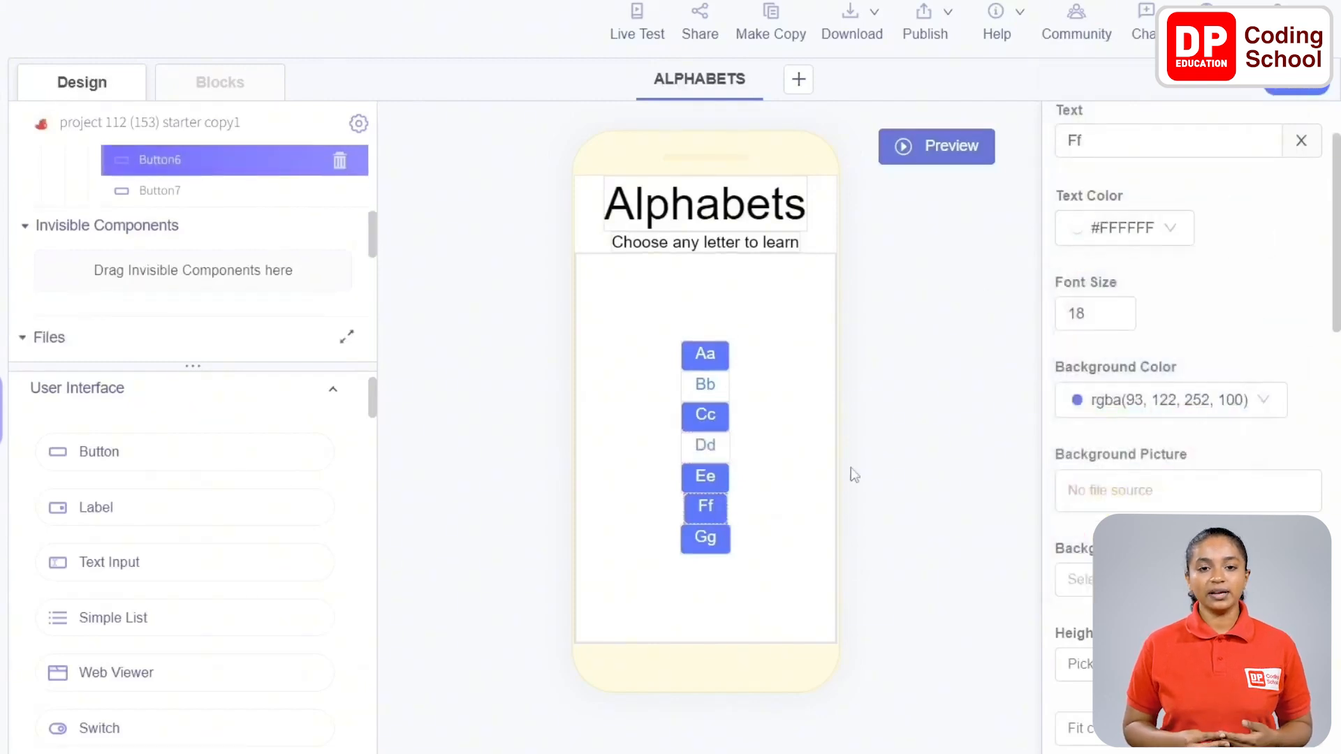
{"action": "left_click", "coordinate": [1076, 400]}
{"action": "left_click", "coordinate": [1241, 348]}
{"action": "scroll", "coordinate": [1187, 279], "scroll_direction": "up", "scroll_amount": 2}
{"action": "left_click", "coordinate": [1124, 228]}
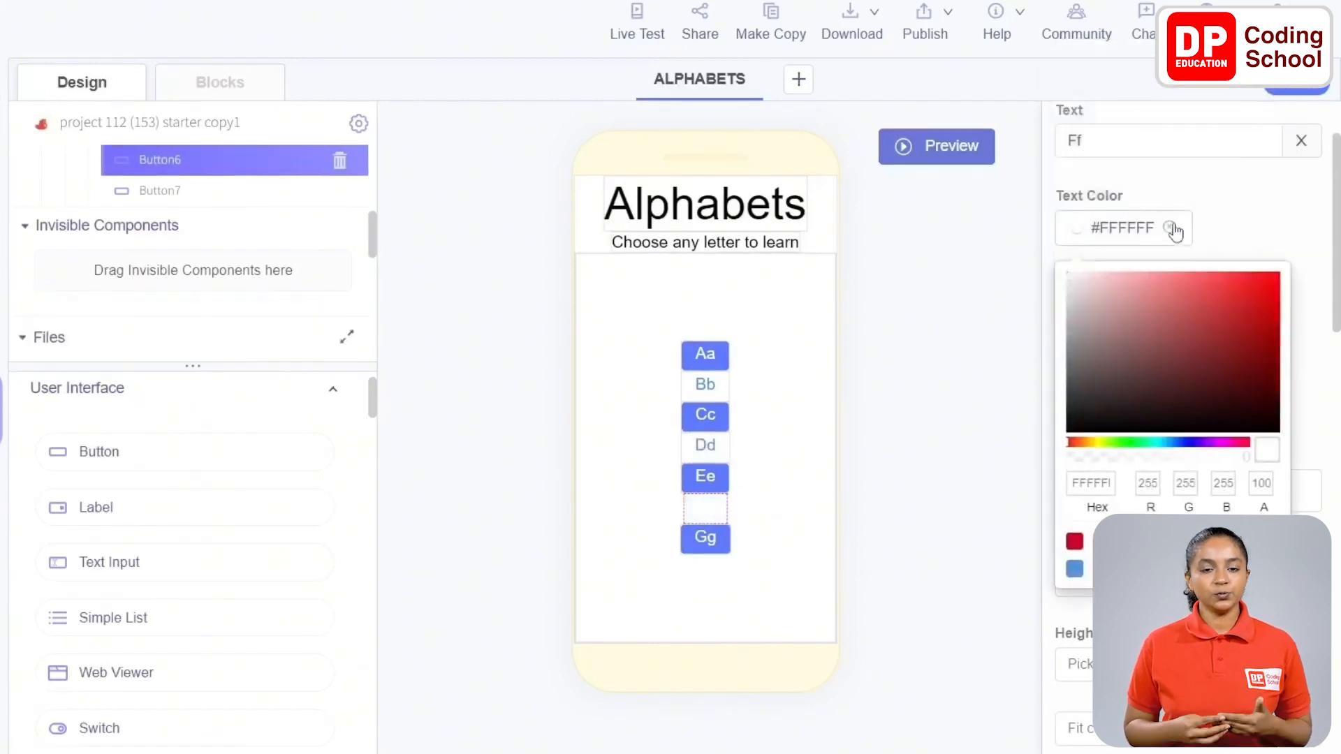
{"action": "left_click", "coordinate": [1074, 569]}
{"action": "left_click", "coordinate": [1173, 195]}
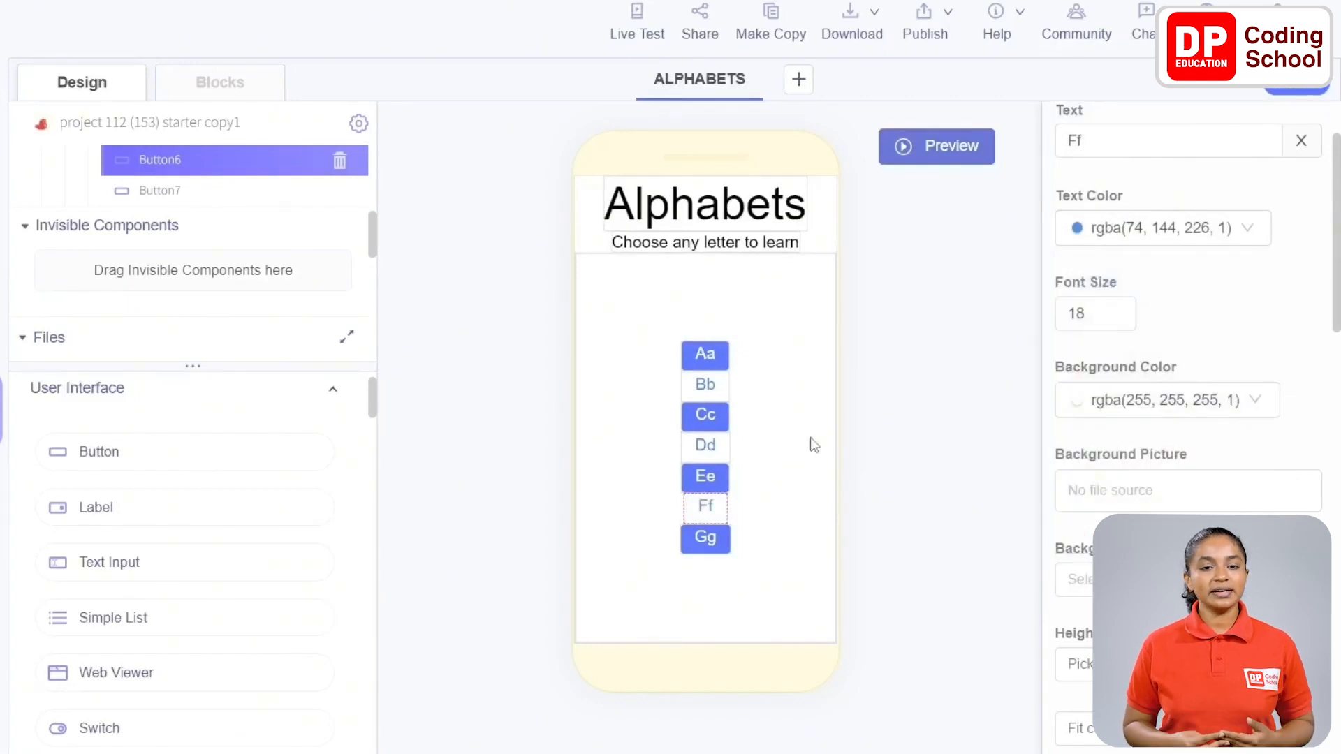
Step: Duplicate the column that holds the Aa to Gg buttons
{"action": "scroll", "coordinate": [1250, 335], "scroll_direction": "up", "scroll_amount": 3}
{"action": "scroll", "coordinate": [299, 203], "scroll_direction": "up", "scroll_amount": 4}
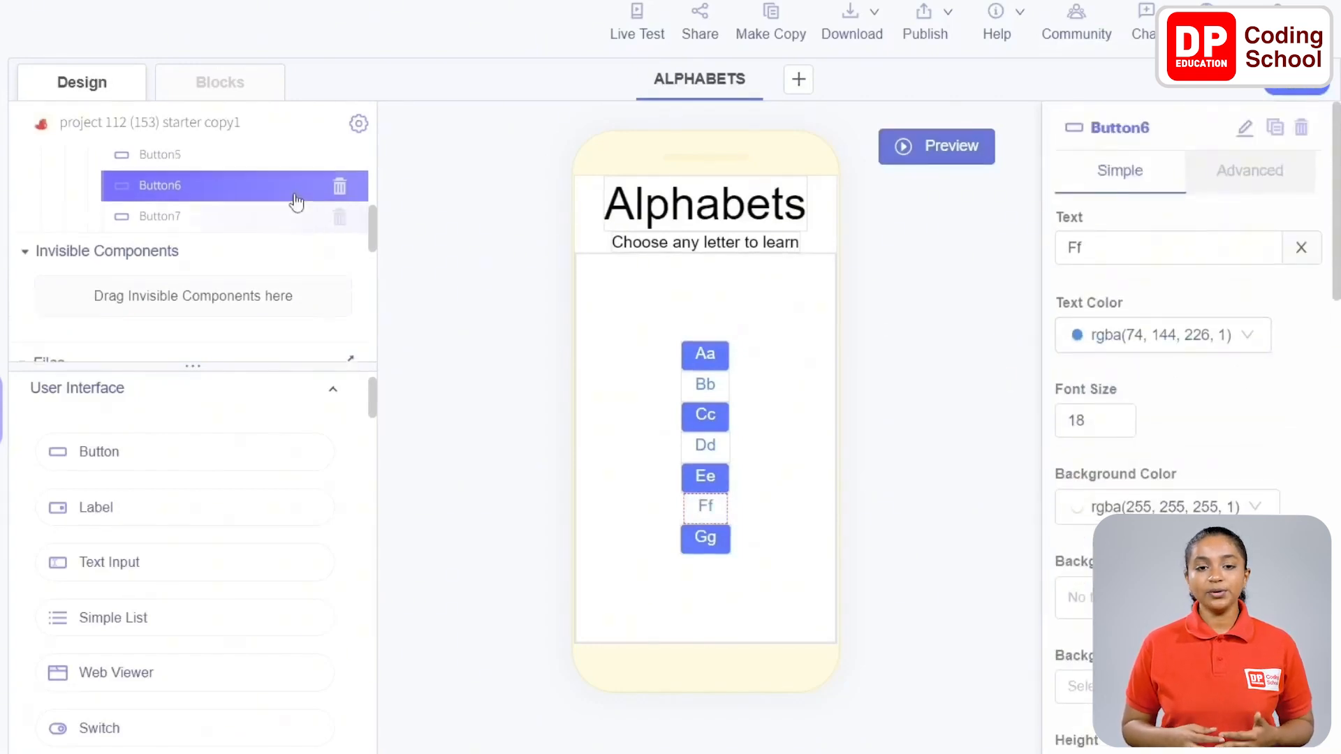
{"action": "left_click", "coordinate": [190, 196]}
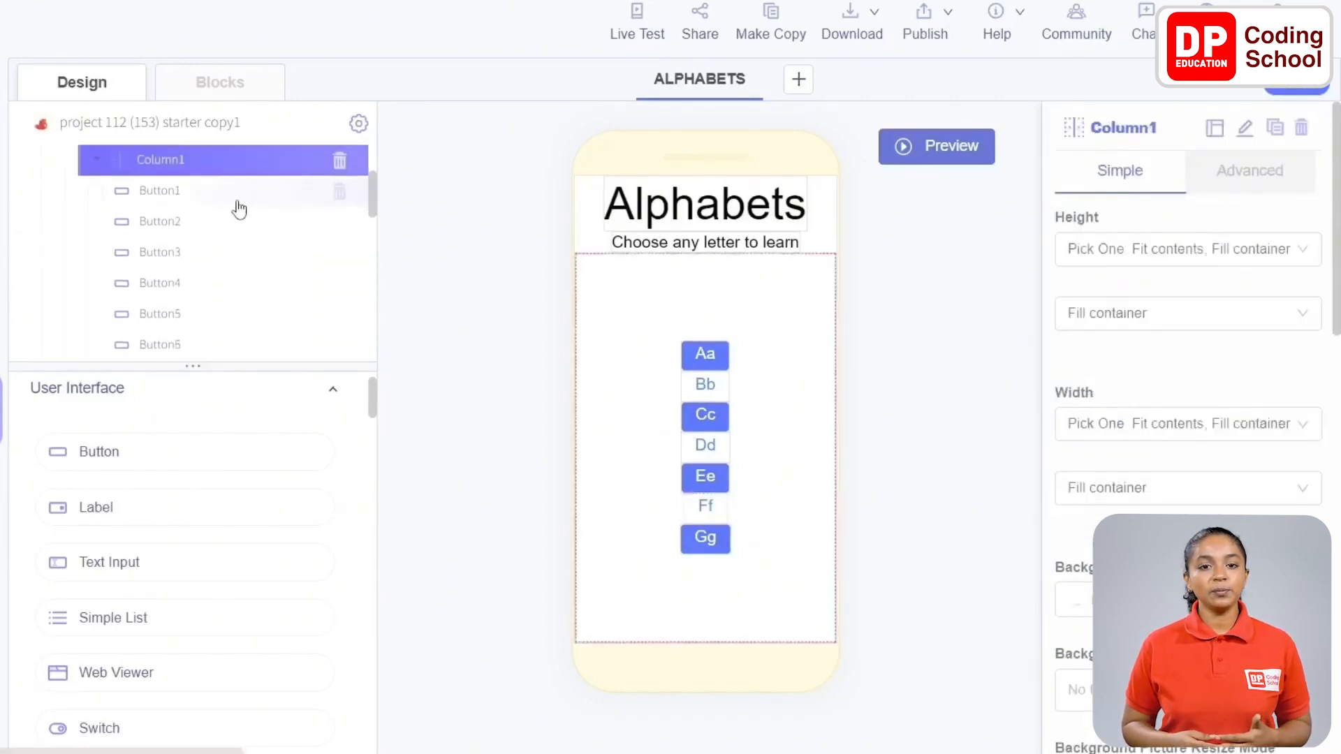
{"action": "left_click", "coordinate": [1274, 132]}
{"action": "left_click", "coordinate": [650, 270]}
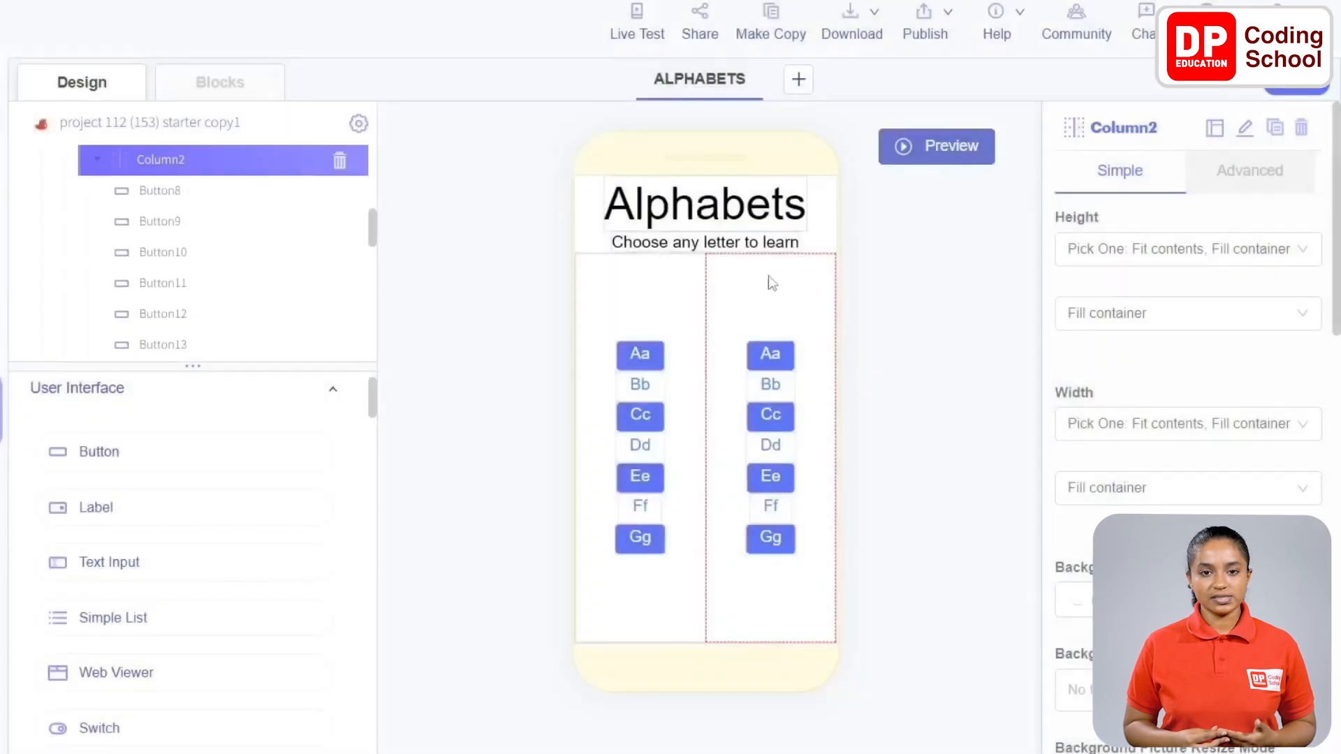
Step: Add two more copies of the letter-button column for a total of four columns
{"action": "left_click", "coordinate": [1273, 131]}
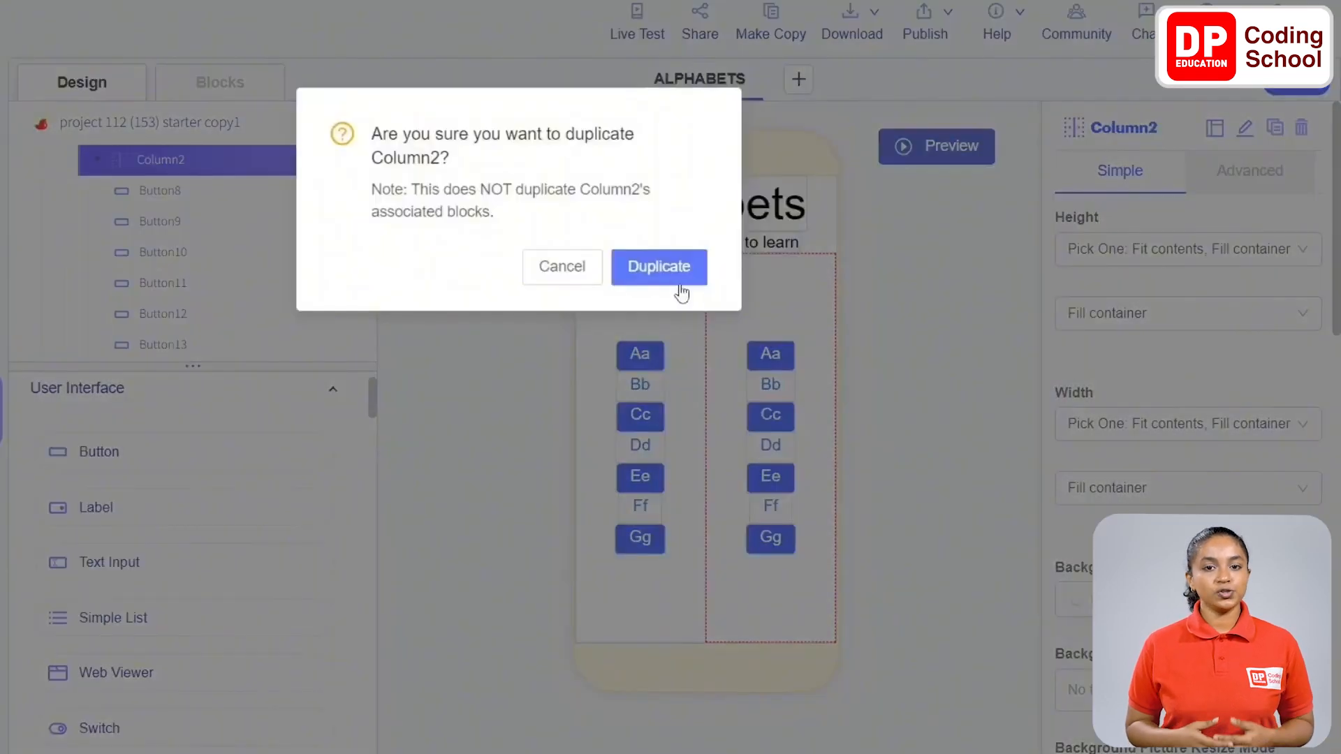
{"action": "left_click", "coordinate": [675, 280]}
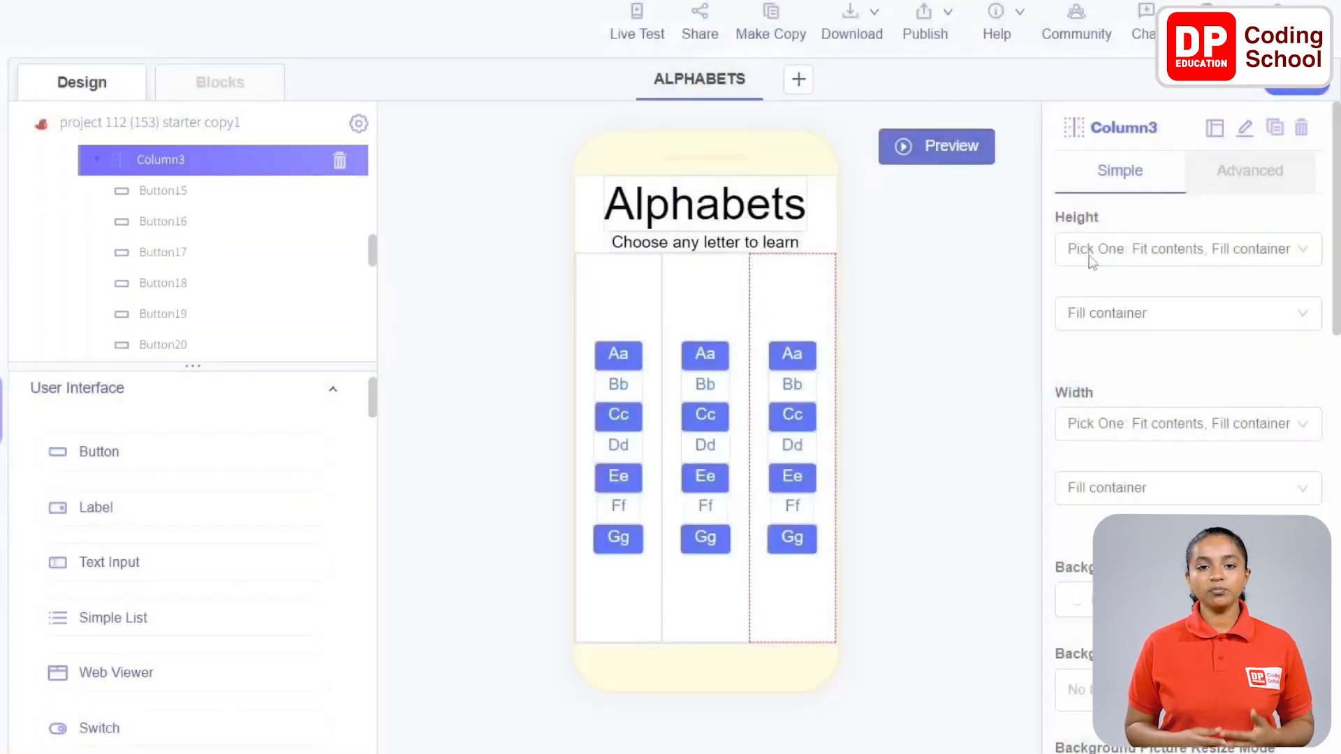
{"action": "left_click", "coordinate": [1274, 129]}
{"action": "left_click", "coordinate": [678, 273]}
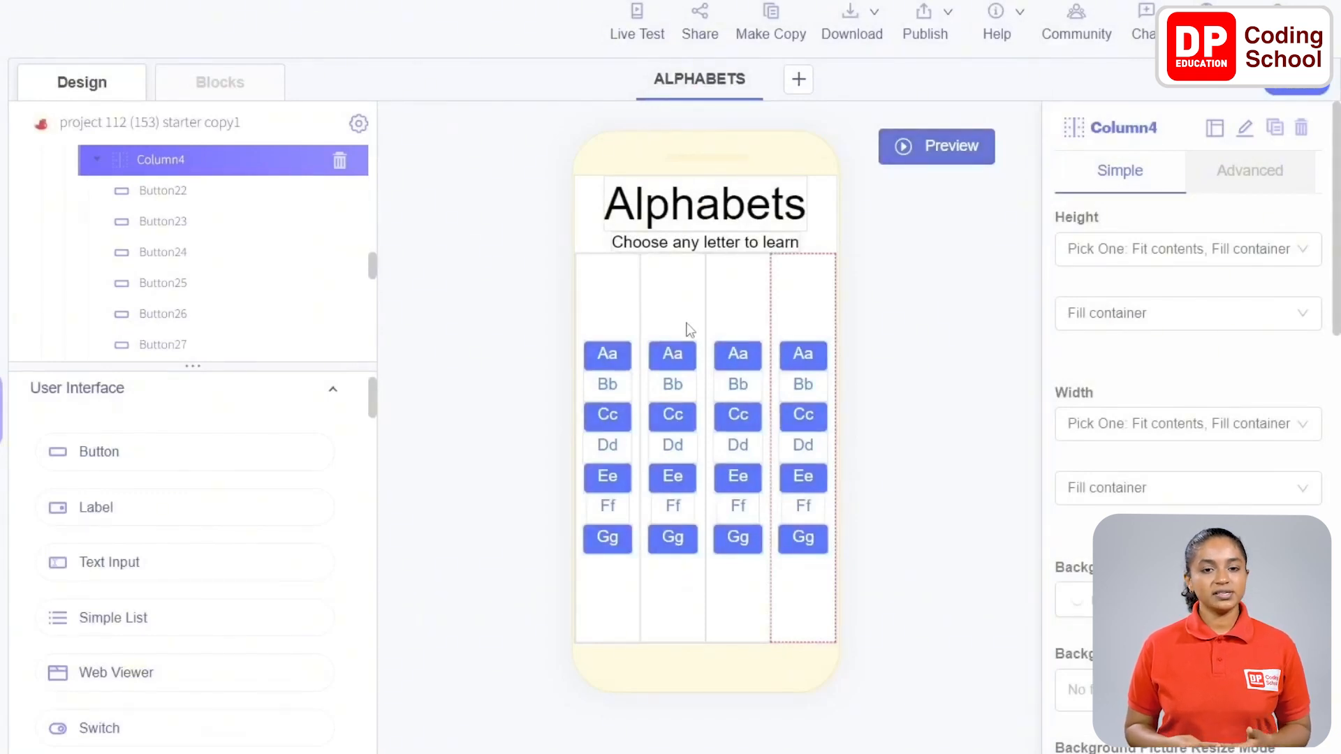
Step: Set the texts of the first three buttons in the second column to "Hh", "Ii" and "Jj"
{"action": "left_click", "coordinate": [677, 369]}
{"action": "left_click_drag", "start_coordinate": [1137, 250], "coordinate": [991, 249]}
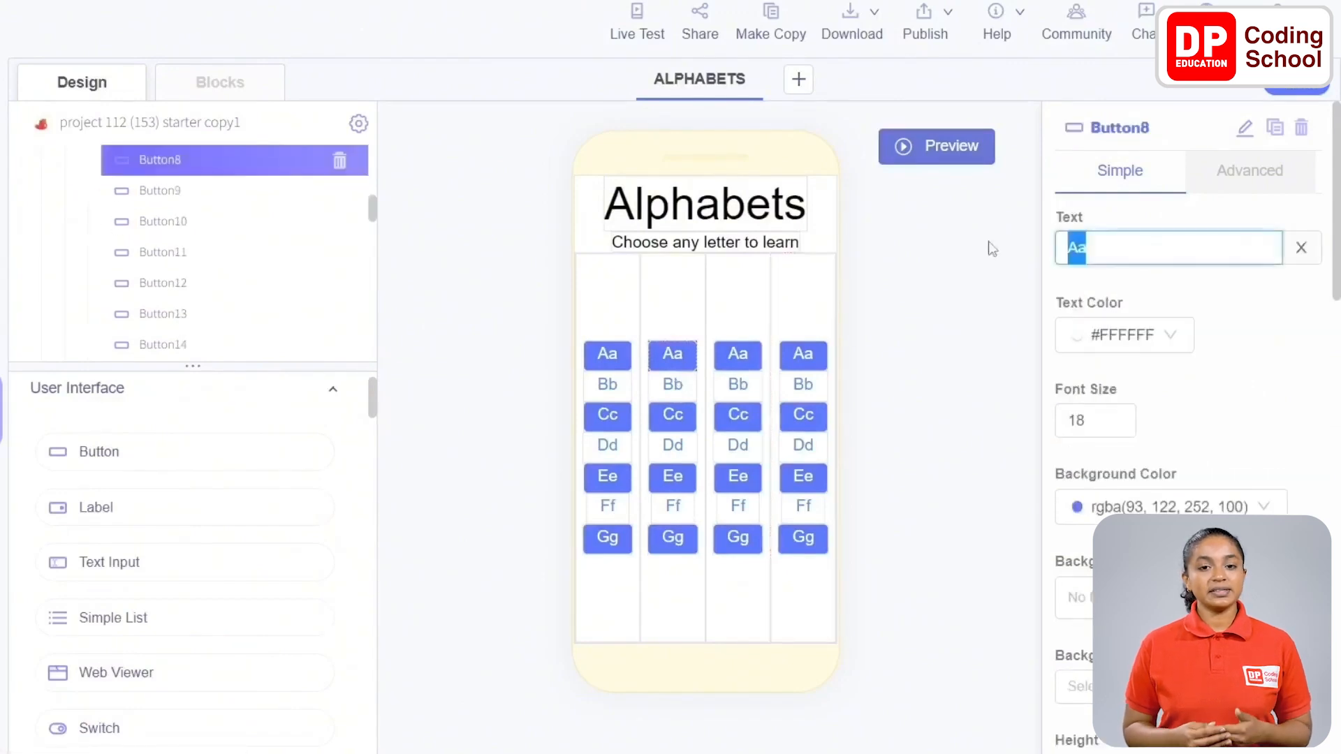
{"action": "type", "text": "Hh"}
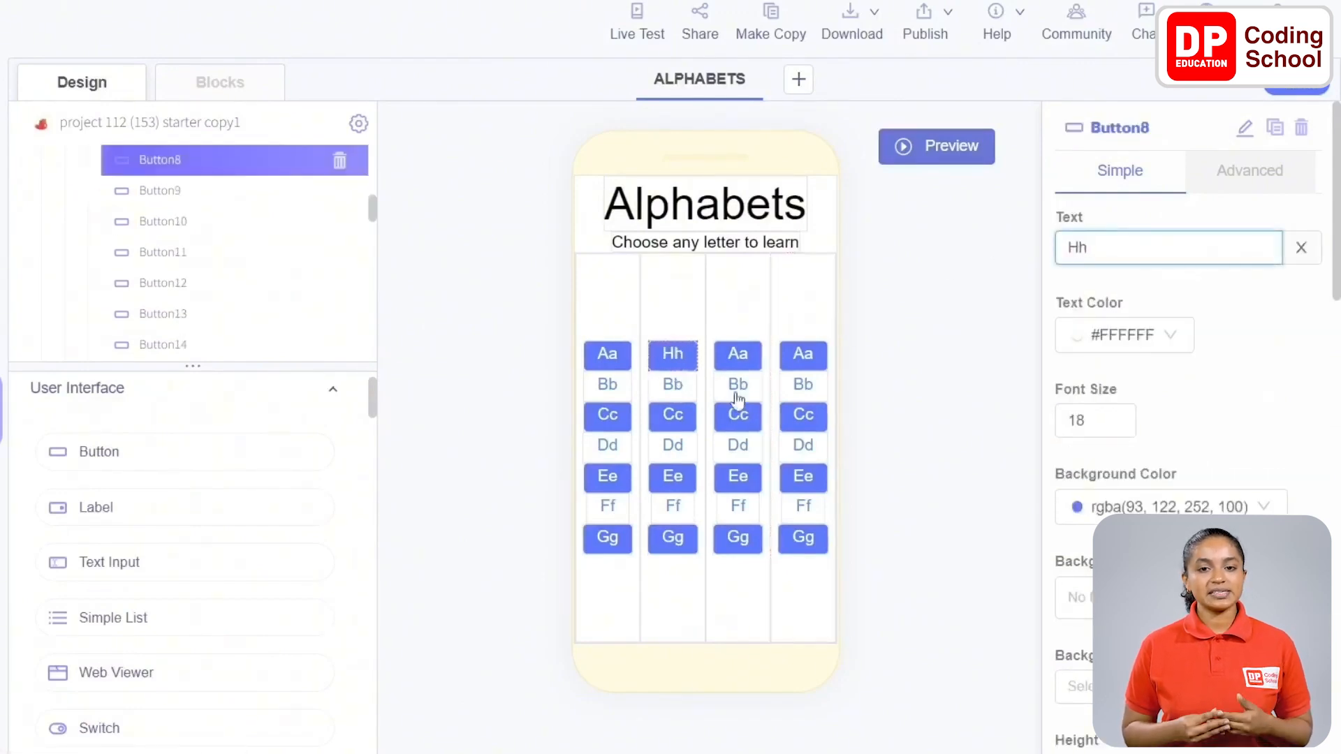
{"action": "left_click", "coordinate": [677, 388]}
{"action": "left_click_drag", "start_coordinate": [1101, 264], "coordinate": [1034, 258]}
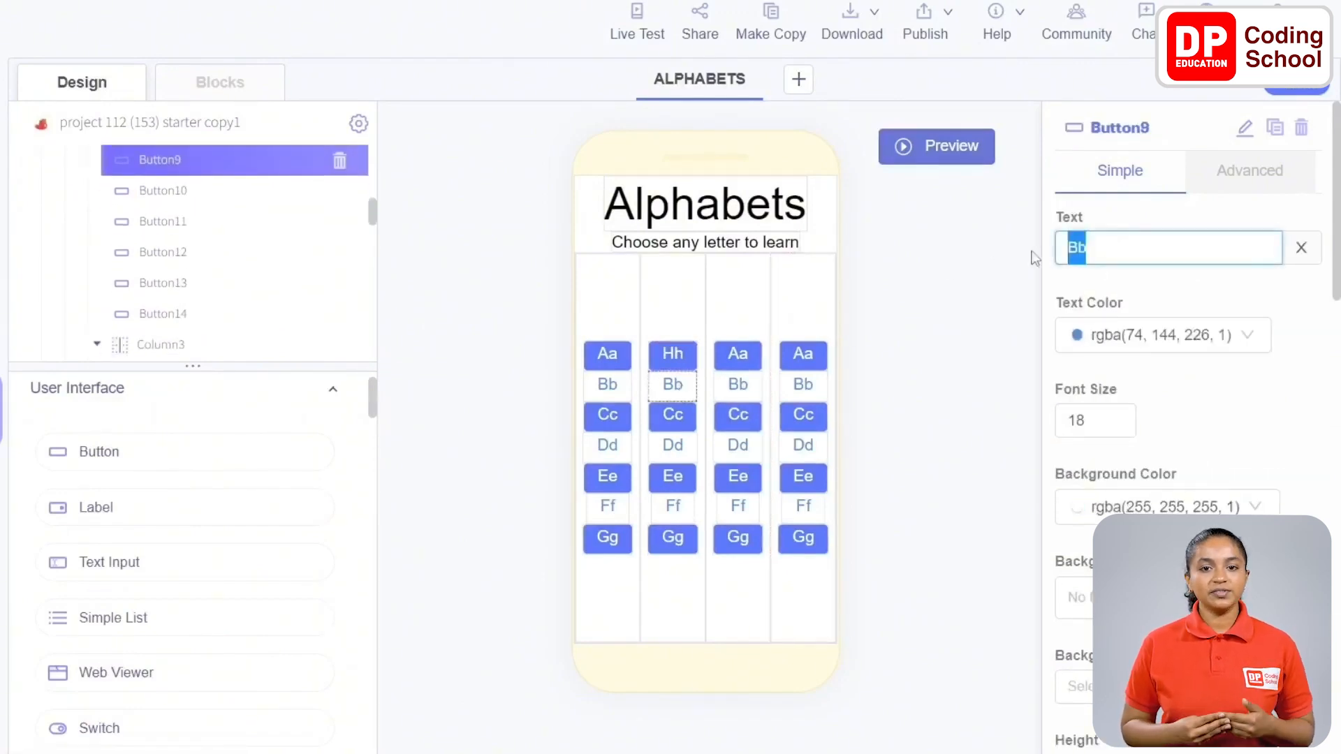
{"action": "type", "text": "Ii"}
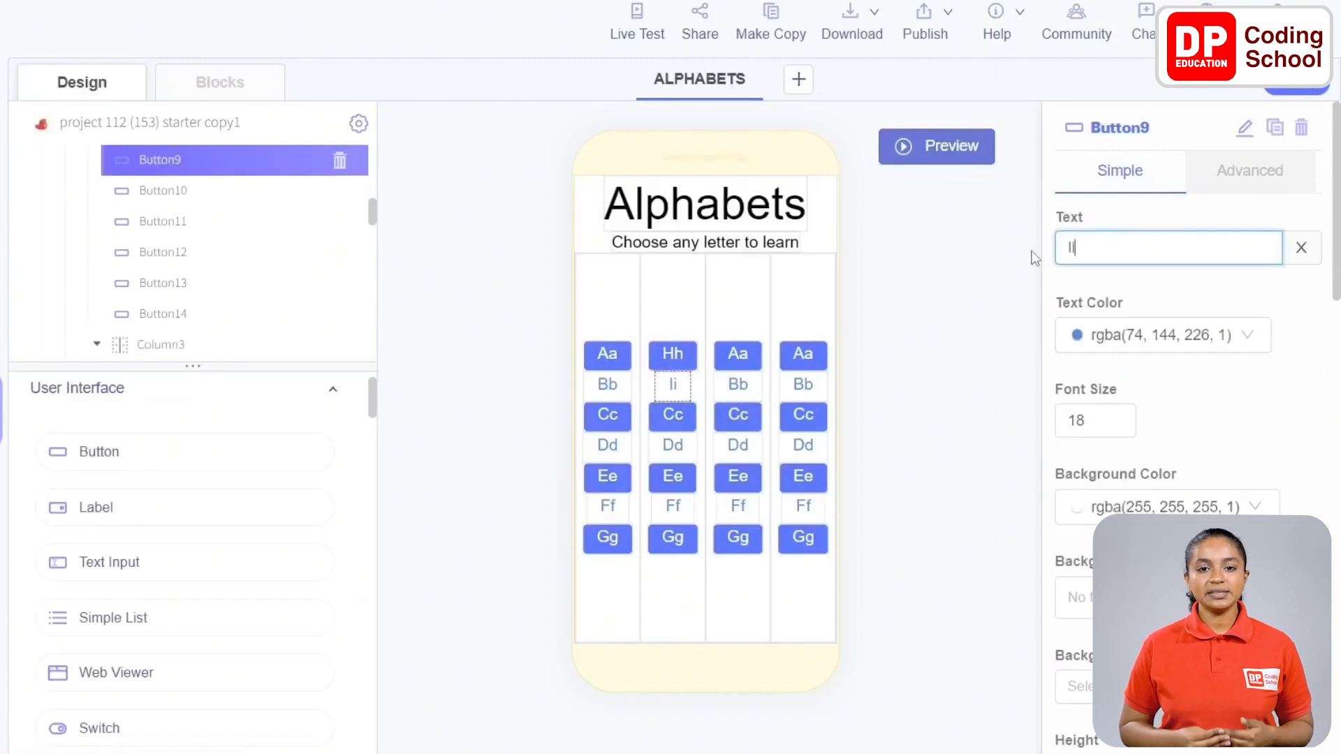
{"action": "left_click", "coordinate": [673, 417]}
{"action": "left_click_drag", "start_coordinate": [1096, 249], "coordinate": [1047, 256]}
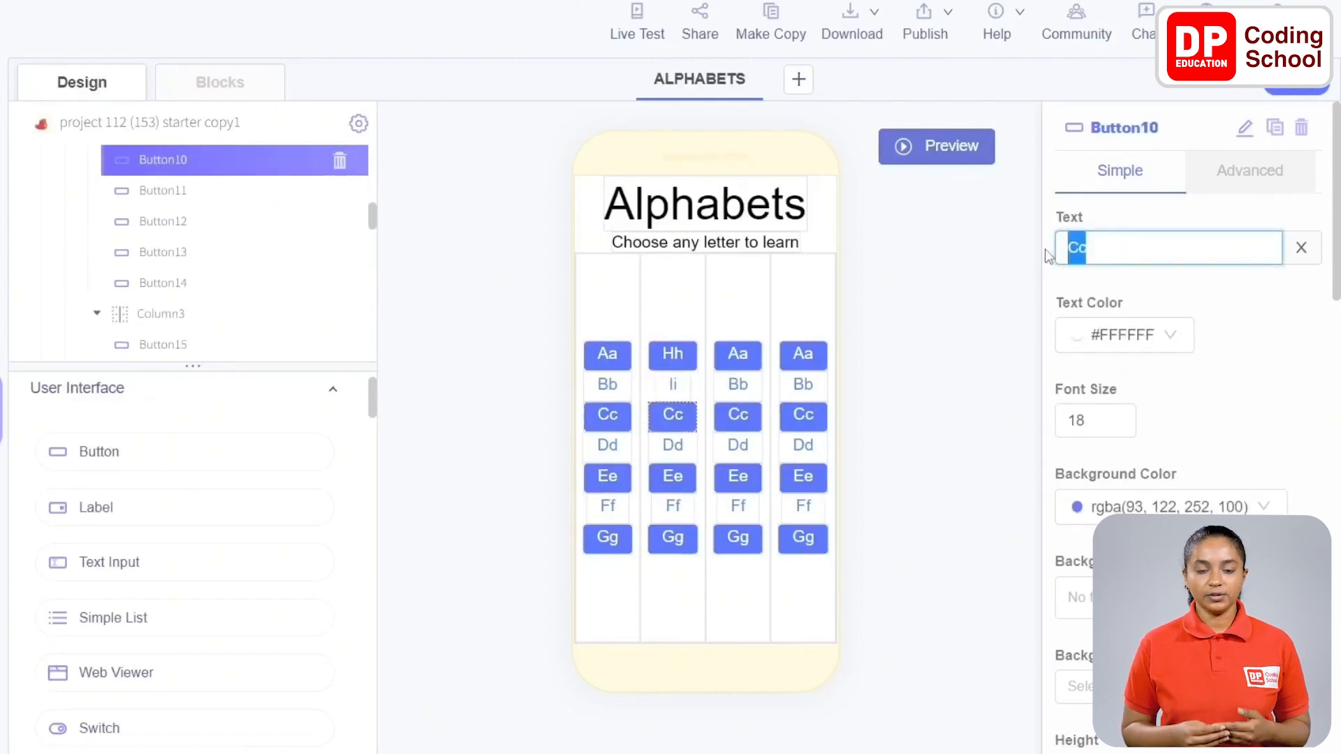
{"action": "type", "text": "Jj"}
Step: Set the texts of the remaining four buttons in the second column to "Kk", "Ll", "Mm" and "Nn"
{"action": "left_click", "coordinate": [673, 447]}
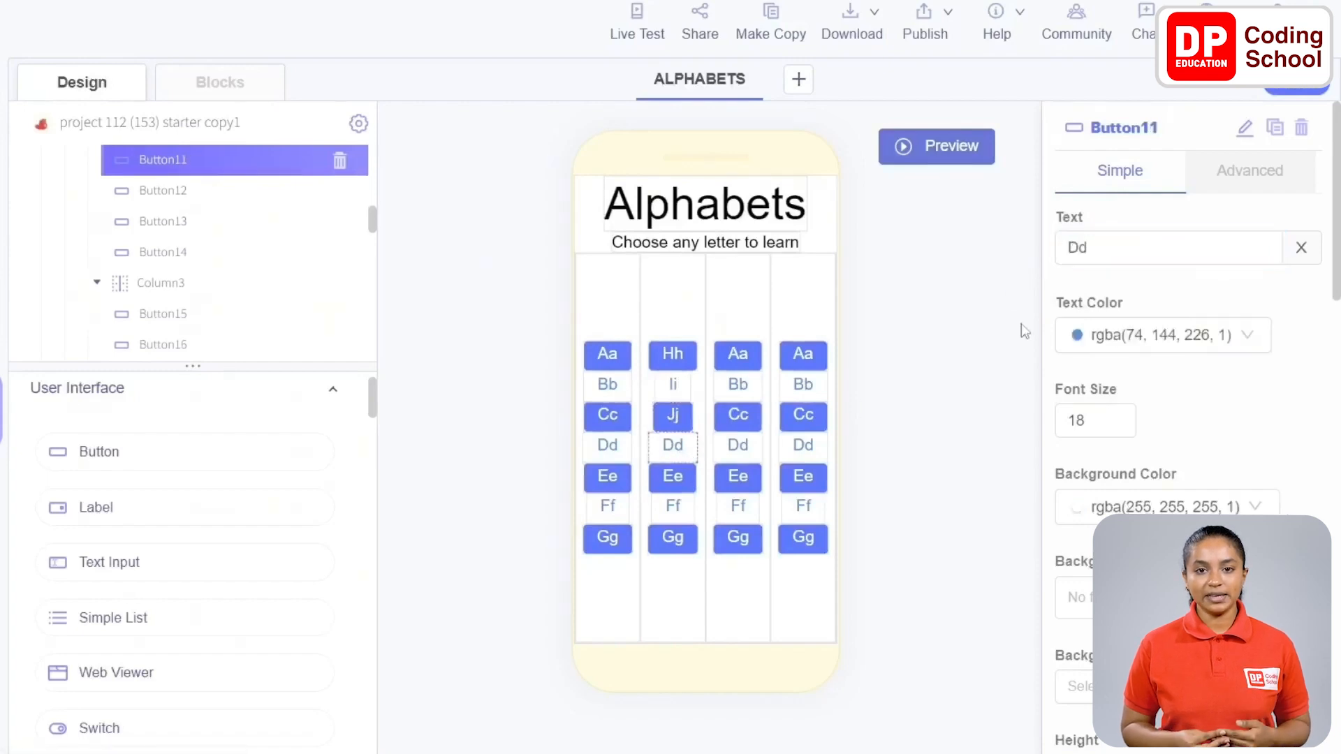
{"action": "double_click", "coordinate": [1085, 257]}
{"action": "type", "text": "Kk"}
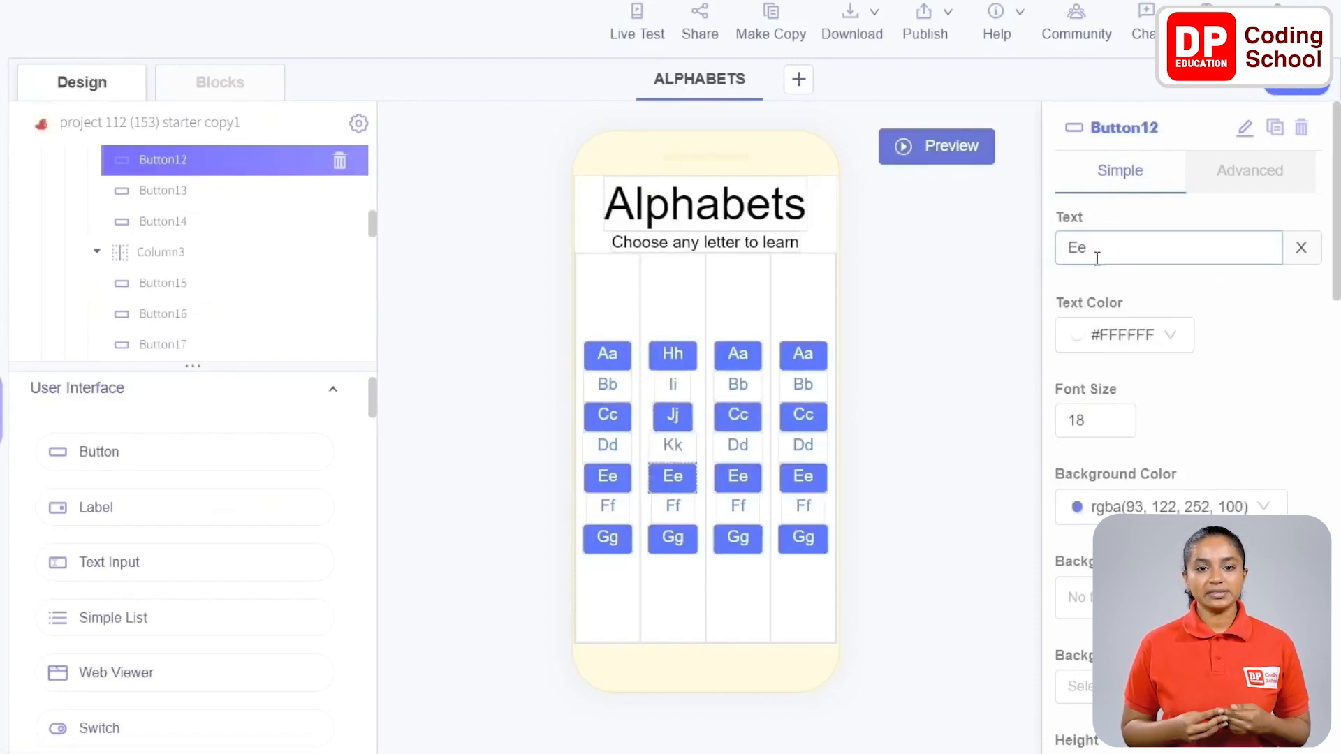
{"action": "left_click_drag", "start_coordinate": [1097, 257], "coordinate": [1003, 254]}
{"action": "type", "text": "Ll"}
{"action": "left_click", "coordinate": [678, 511]}
{"action": "type", "text": "Mm"}
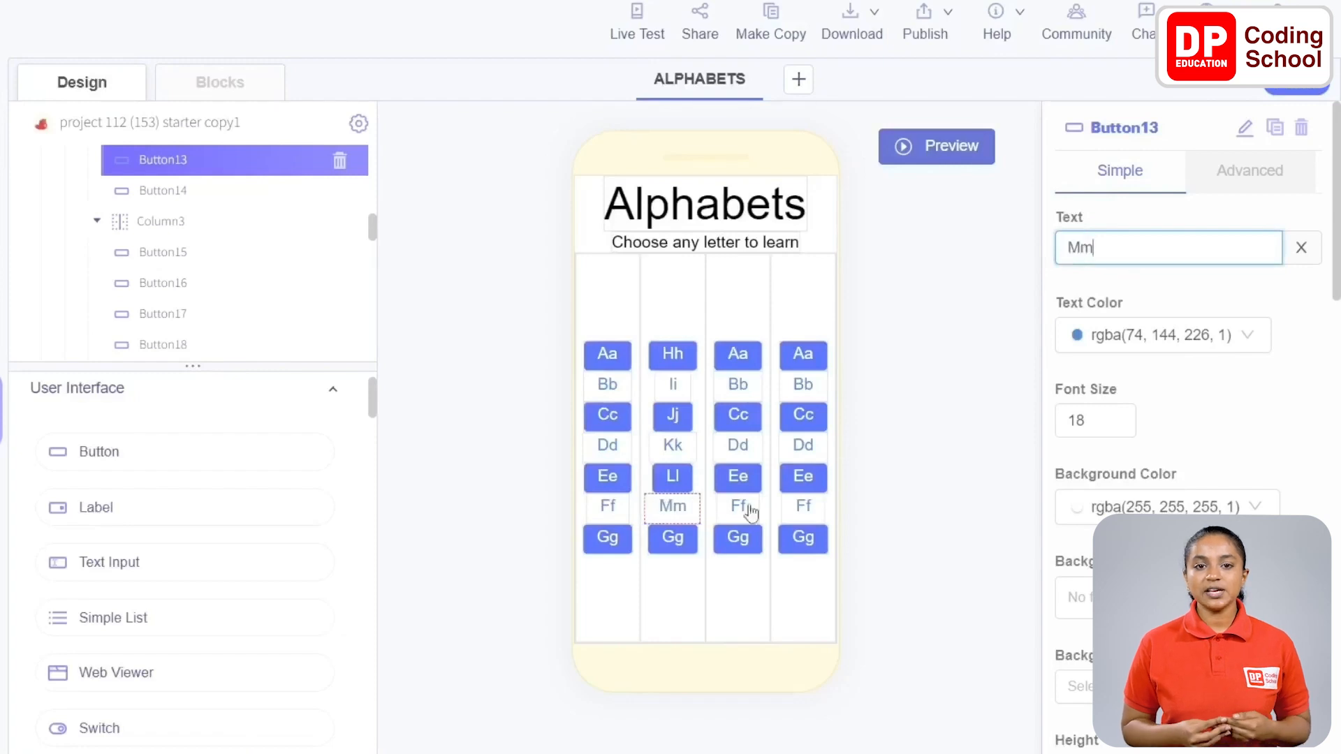
{"action": "left_click", "coordinate": [681, 541]}
{"action": "left_click_drag", "start_coordinate": [1088, 249], "coordinate": [1034, 260]}
{"action": "type", "text": "Nn"}
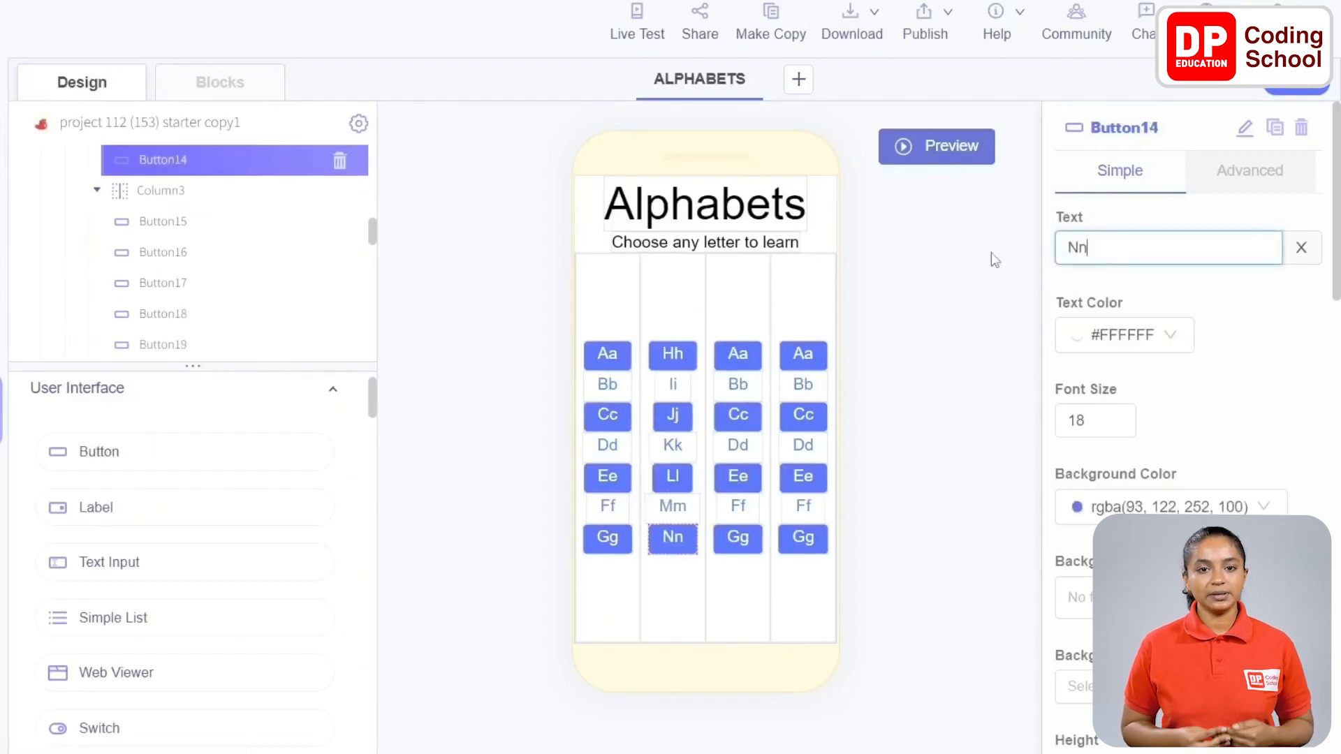
Step: Delete the Gg button at the end of the third column
{"action": "left_click", "coordinate": [749, 365]}
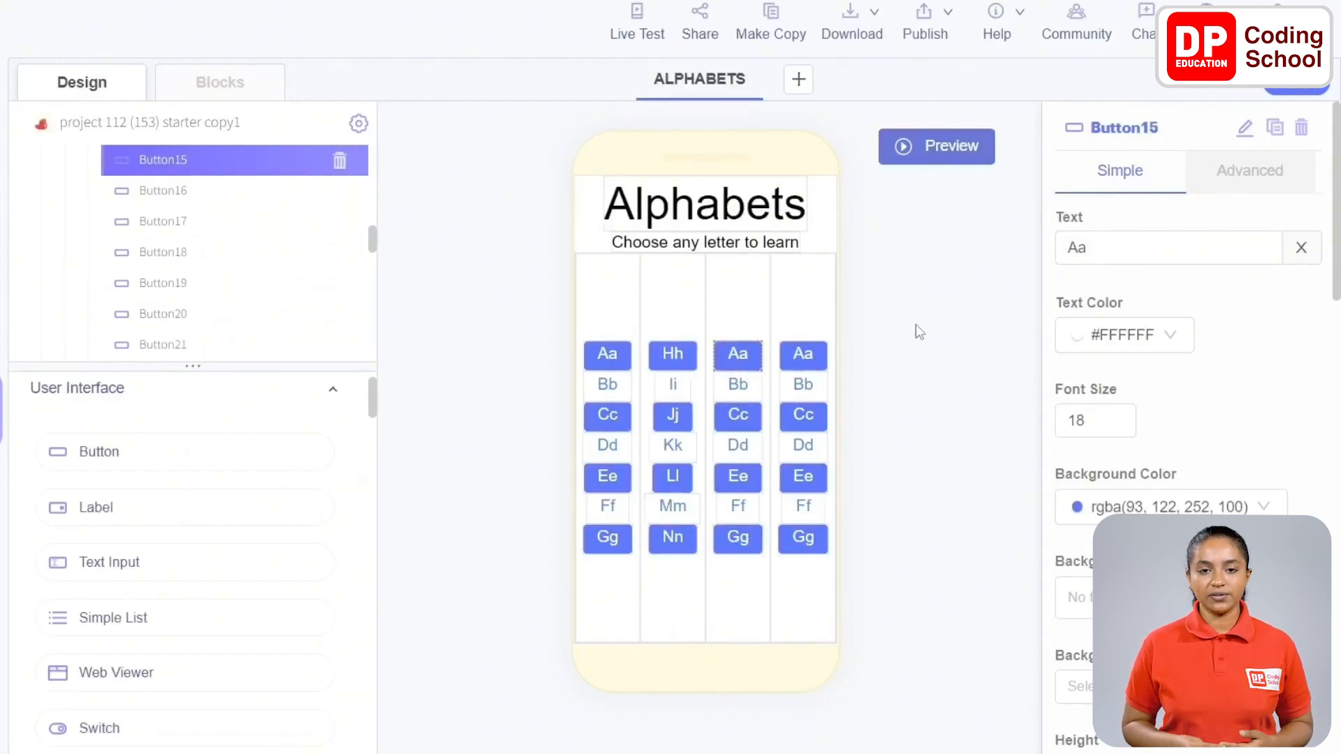
{"action": "left_click", "coordinate": [739, 539]}
{"action": "left_click", "coordinate": [338, 161]}
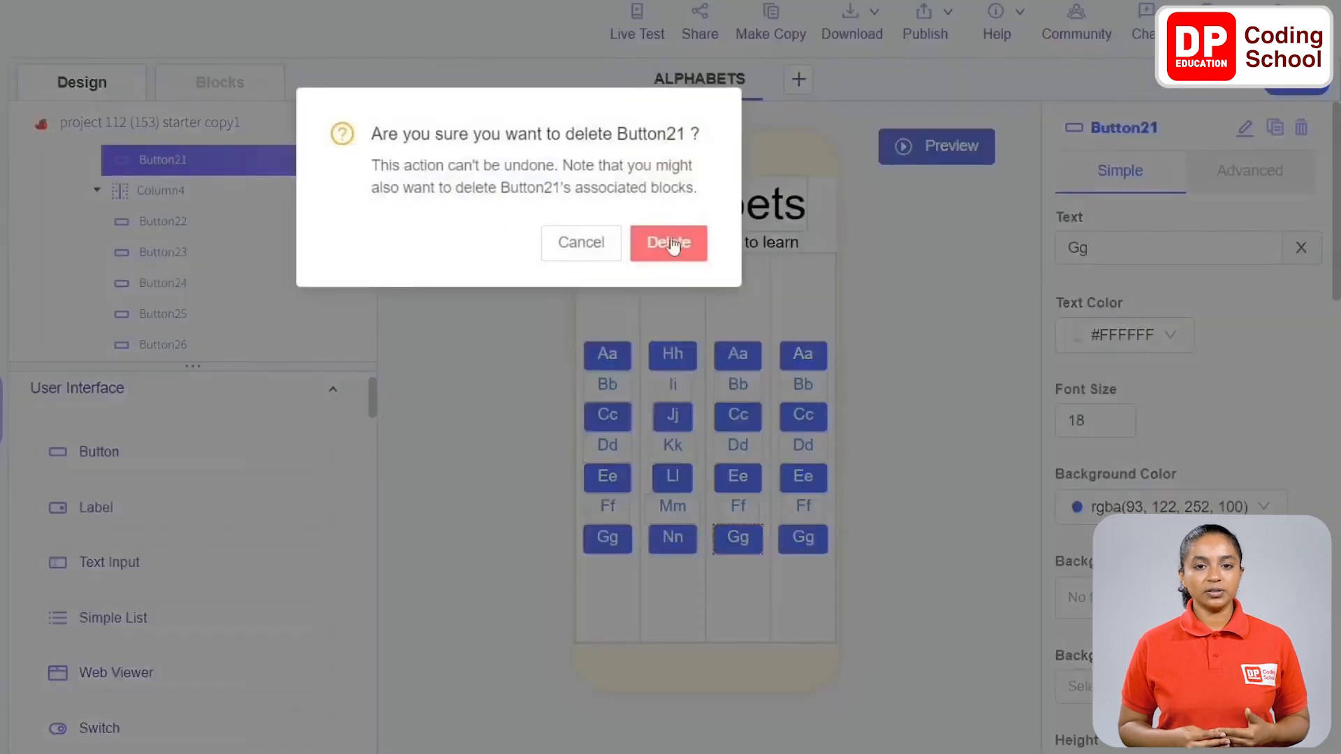
{"action": "left_click", "coordinate": [660, 237]}
Step: Set the texts of the first three buttons in the third column to "Oo", "Pp" and "Qq"
{"action": "left_click", "coordinate": [738, 369]}
{"action": "double_click", "coordinate": [1109, 260]}
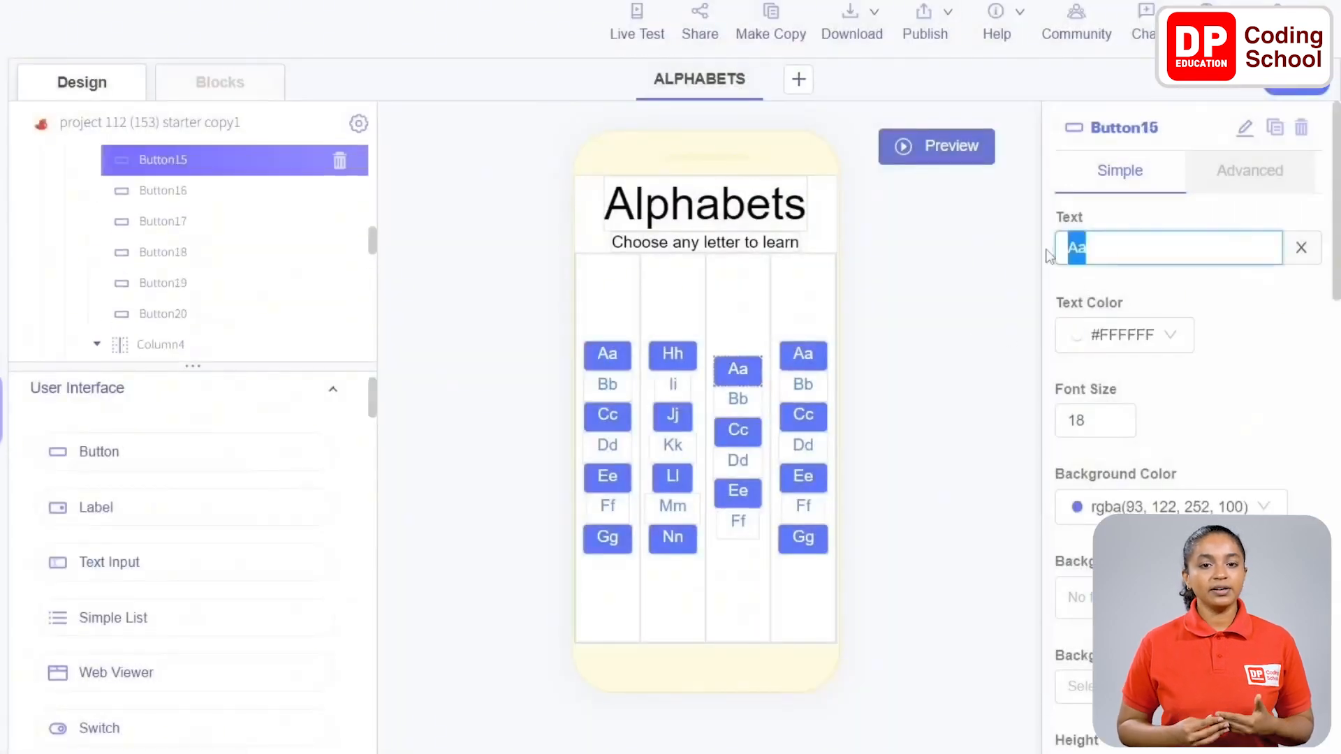
{"action": "type", "text": "Oo"}
{"action": "left_click", "coordinate": [747, 400]}
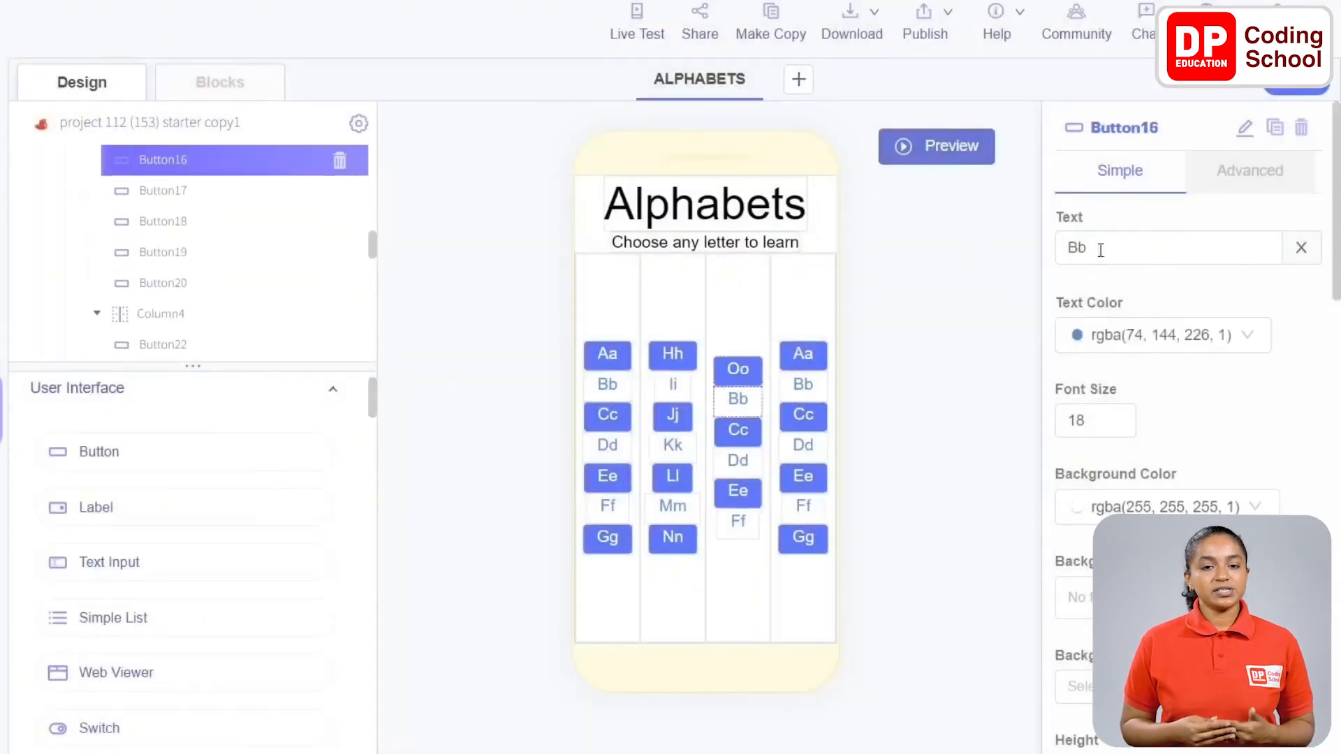
{"action": "double_click", "coordinate": [1100, 248]}
{"action": "type", "text": "Pp"}
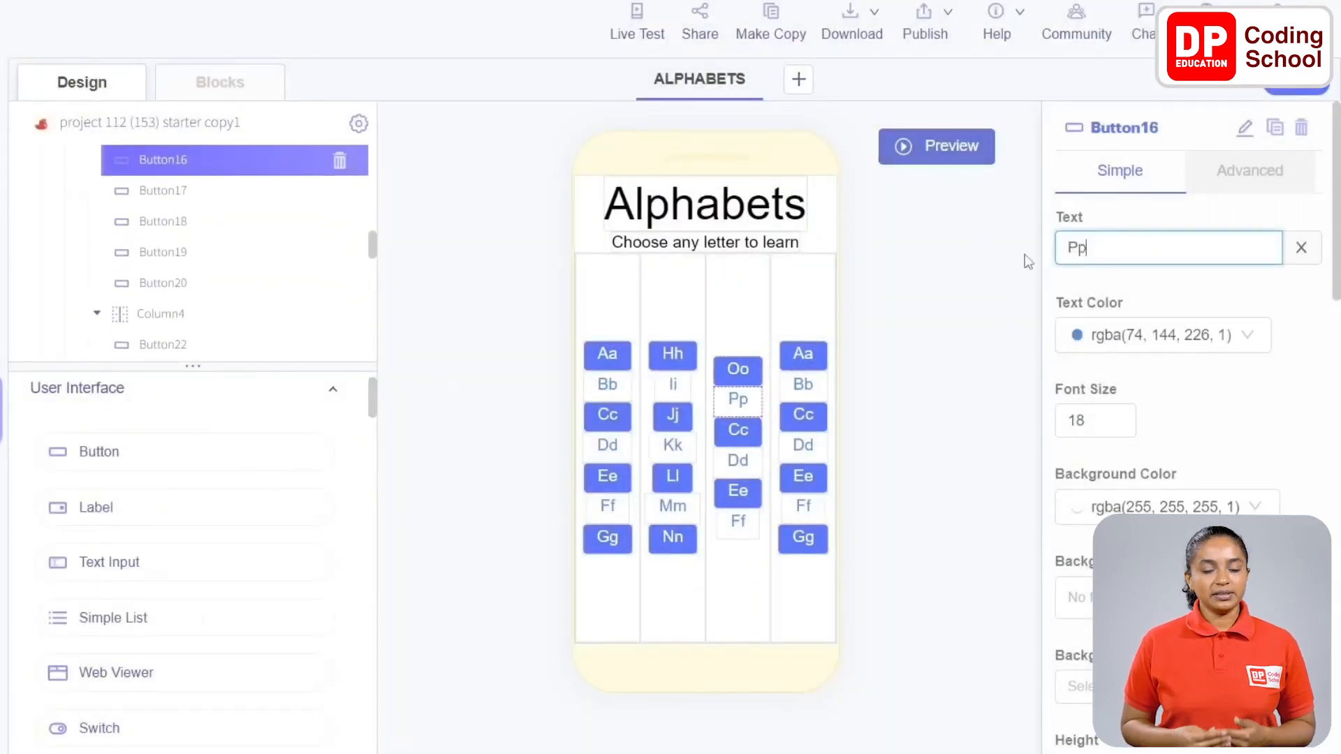
{"action": "left_click", "coordinate": [753, 440]}
{"action": "double_click", "coordinate": [1096, 251]}
{"action": "type", "text": "Qq"}
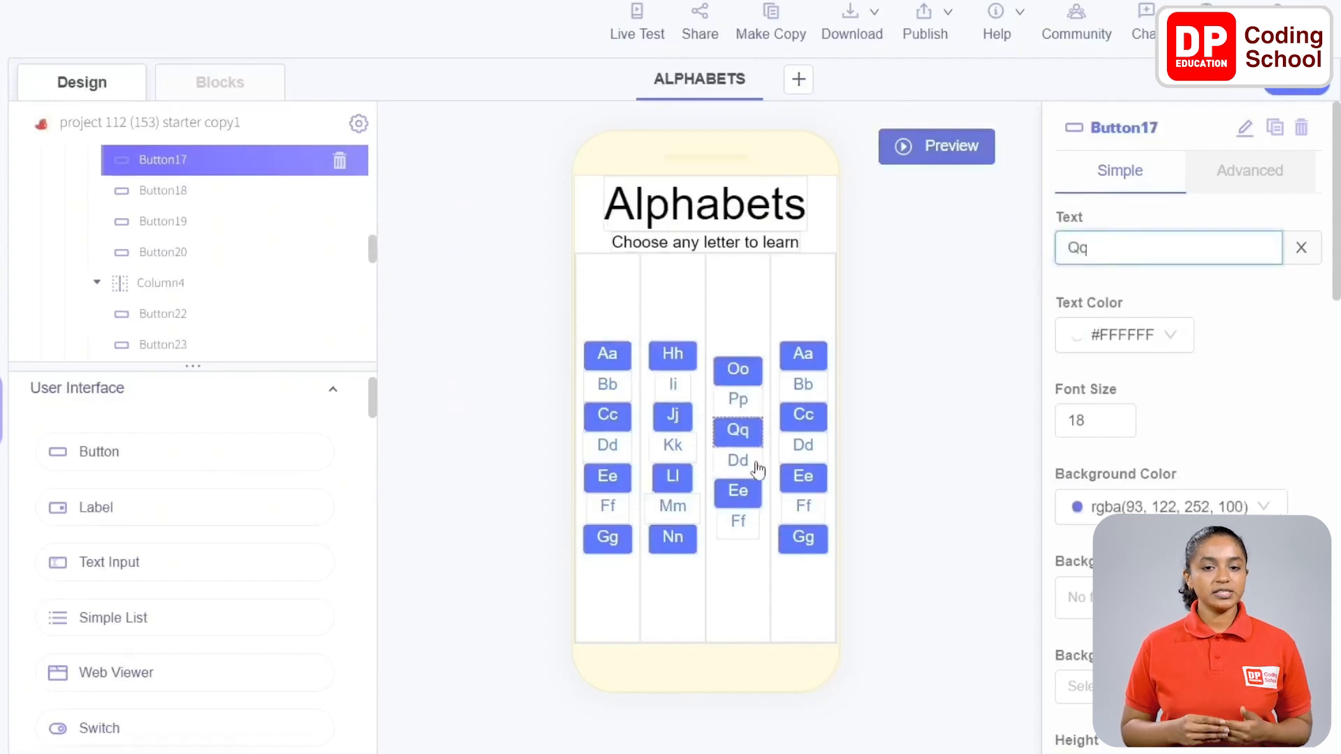
Step: Set the texts of the last three buttons in the third column to "Rr", "Ss" and "Tt"
{"action": "left_click", "coordinate": [738, 460]}
{"action": "double_click", "coordinate": [1079, 248]}
{"action": "type", "text": "Rr"}
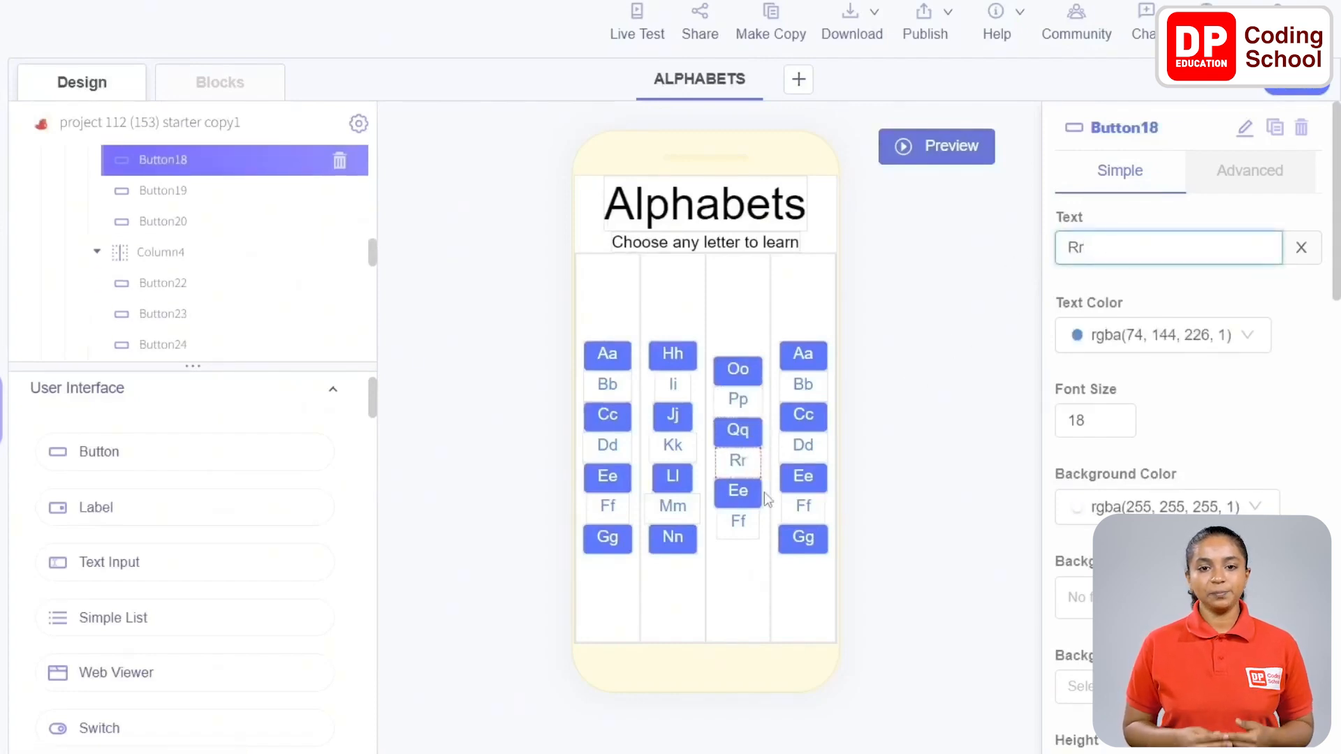
{"action": "left_click", "coordinate": [757, 492]}
{"action": "double_click", "coordinate": [1076, 248]}
{"action": "type", "text": "Ss"}
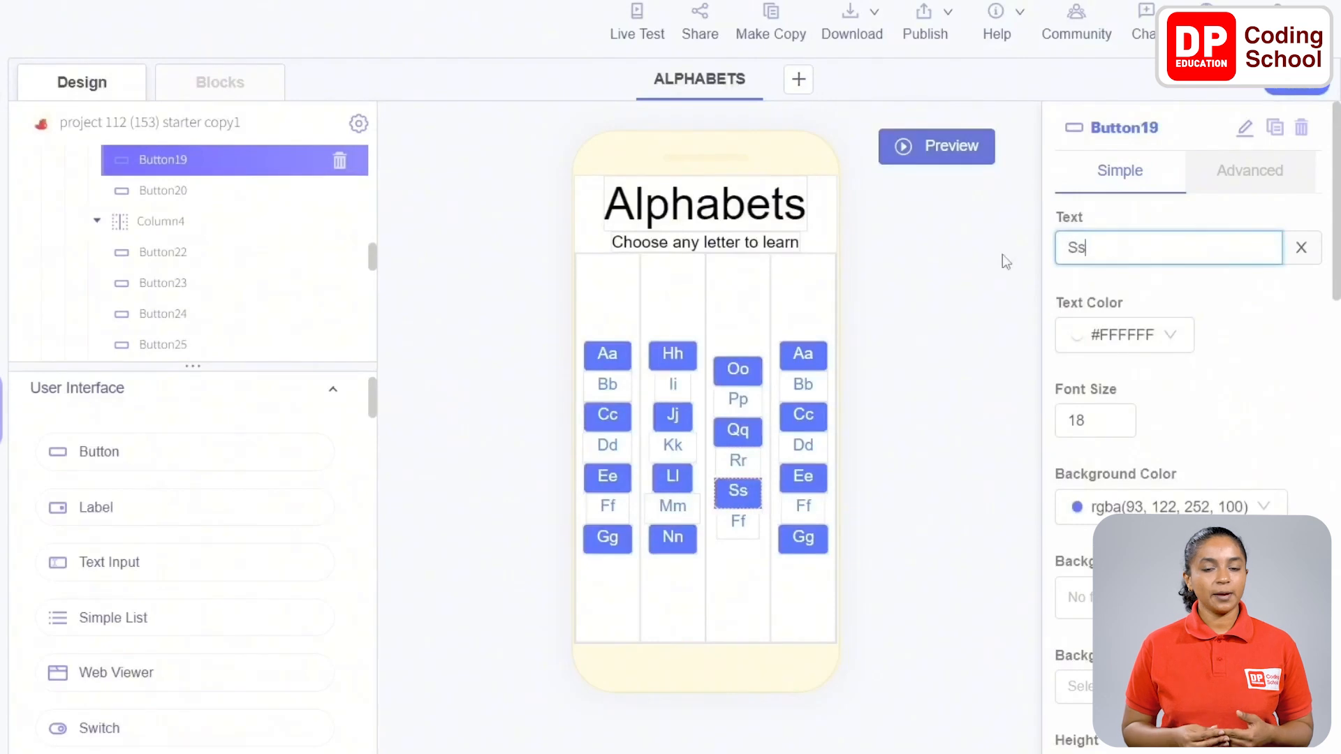
{"action": "left_click", "coordinate": [737, 521]}
{"action": "double_click", "coordinate": [1076, 248]}
{"action": "type", "text": "Tt"}
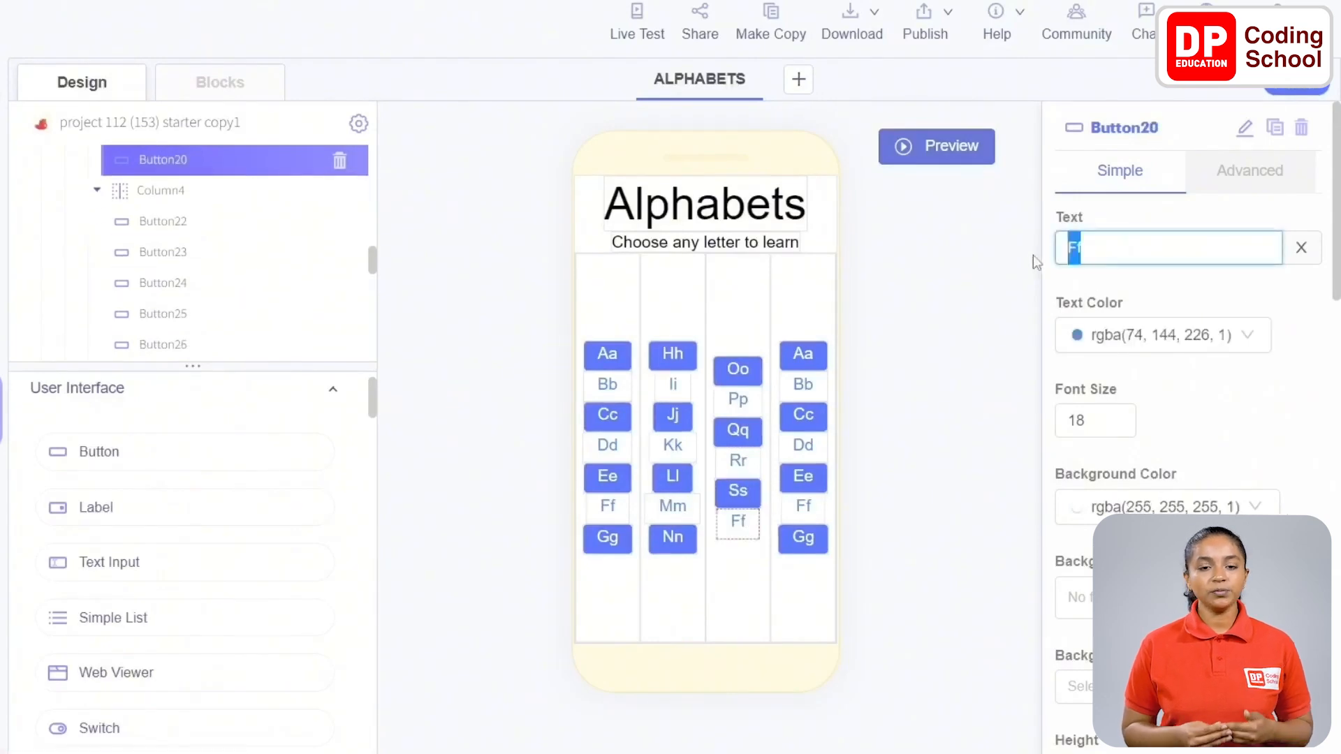
Step: Delete the Gg button at the end of the fourth column
{"action": "left_click", "coordinate": [810, 365]}
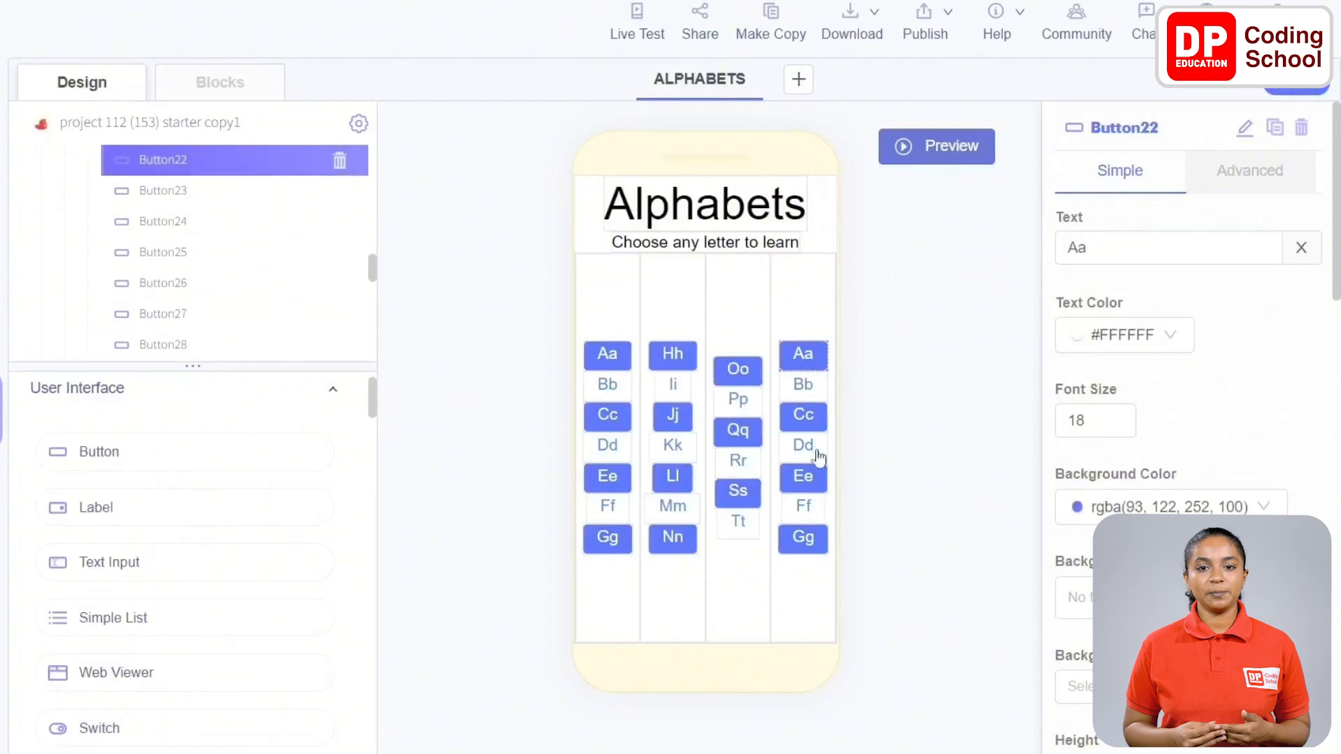
{"action": "left_click", "coordinate": [816, 539]}
{"action": "left_click", "coordinate": [339, 160]}
{"action": "left_click", "coordinate": [638, 248]}
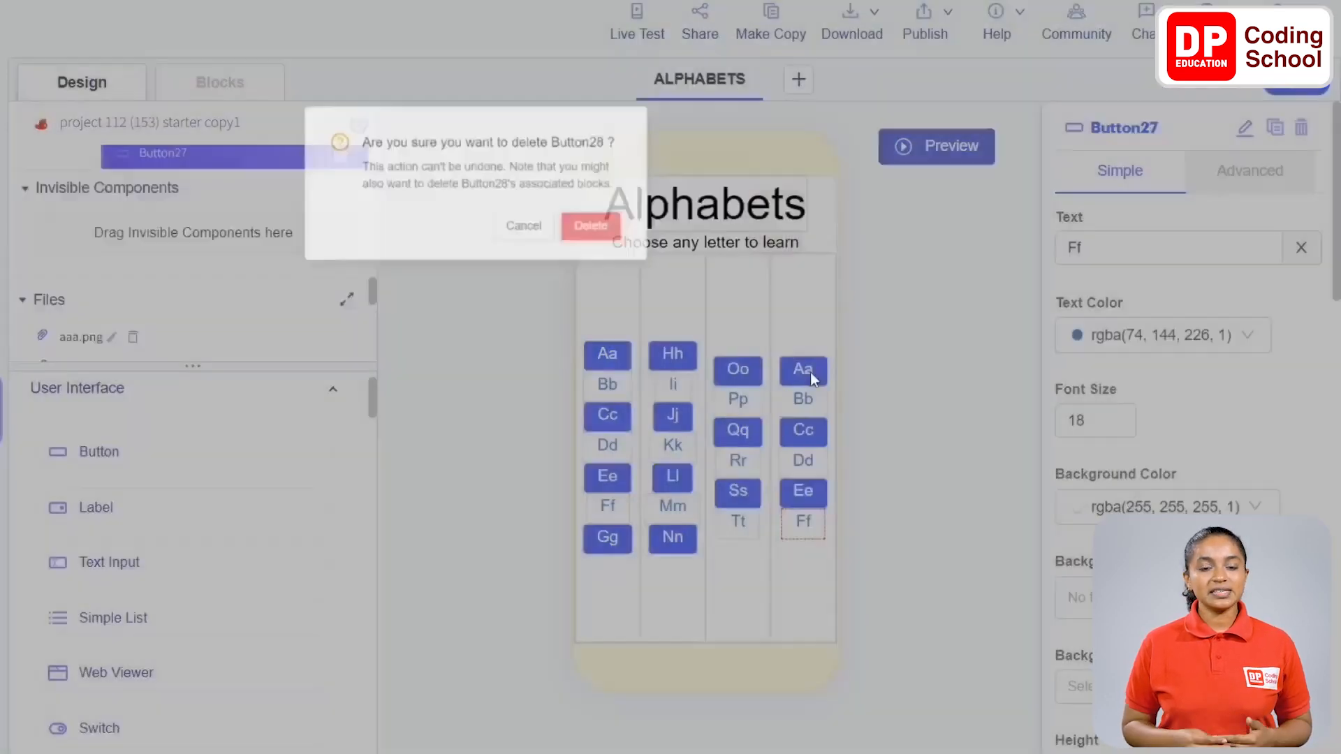
Step: Set the texts of the first three buttons in the fourth column to "Uu", "Vv" and "Ww"
{"action": "left_click", "coordinate": [811, 371]}
{"action": "left_click_drag", "start_coordinate": [1089, 248], "coordinate": [1062, 255]}
{"action": "type", "text": "Uu"}
{"action": "left_click", "coordinate": [803, 399]}
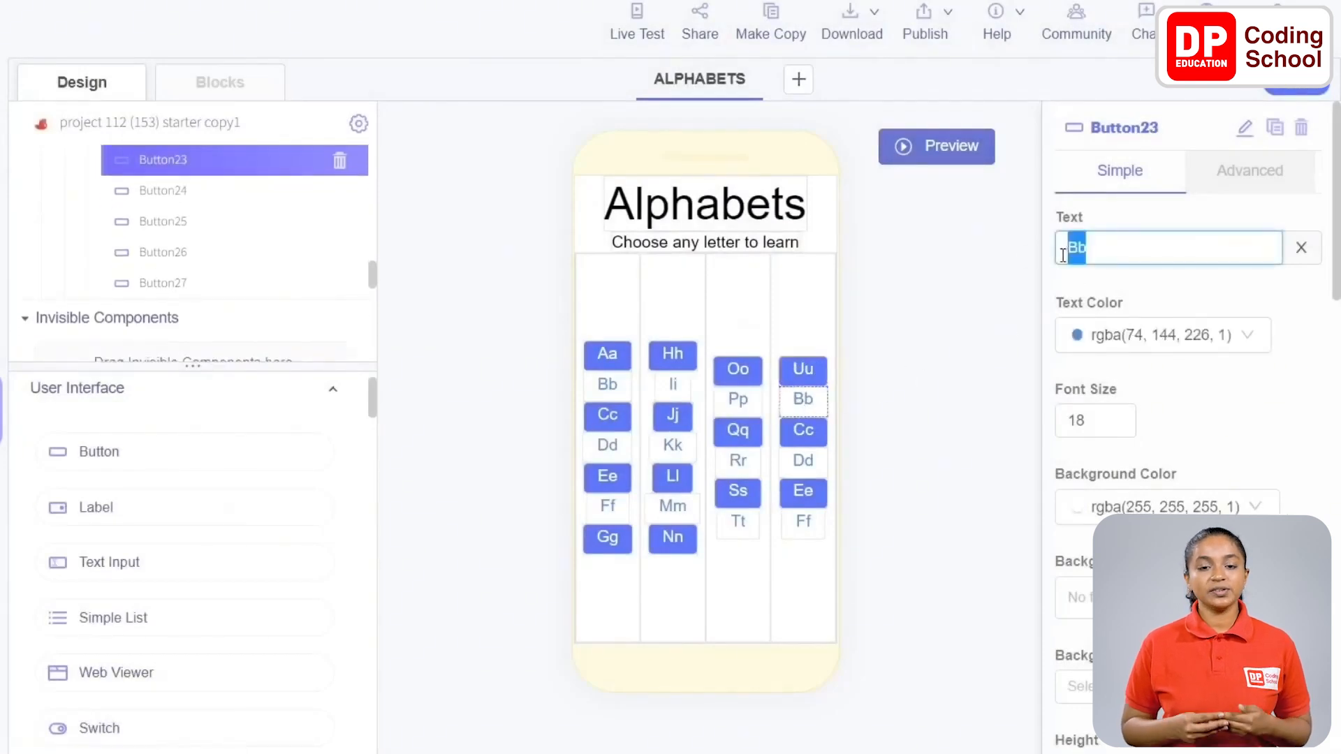
{"action": "type", "text": "Vv"}
{"action": "left_click", "coordinate": [814, 440]}
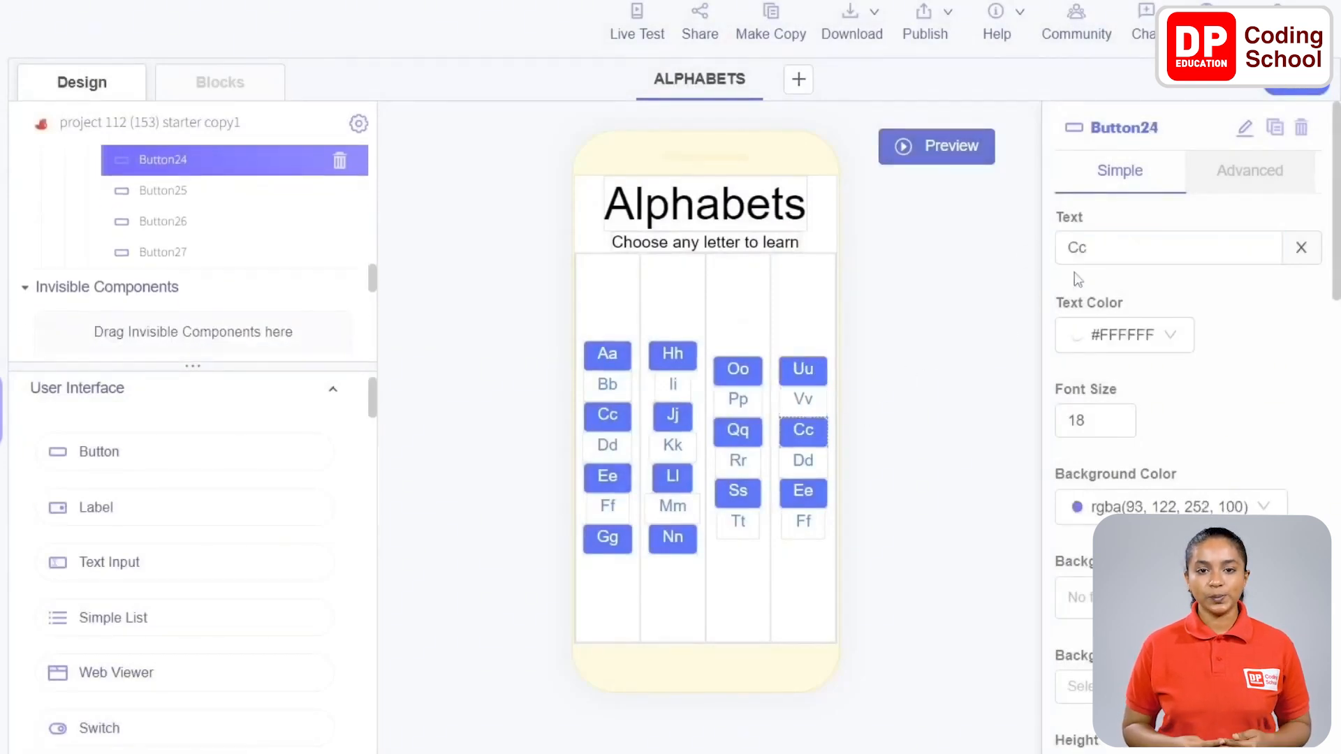
{"action": "left_click_drag", "start_coordinate": [1088, 248], "coordinate": [1037, 251]}
{"action": "type", "text": "Ww"}
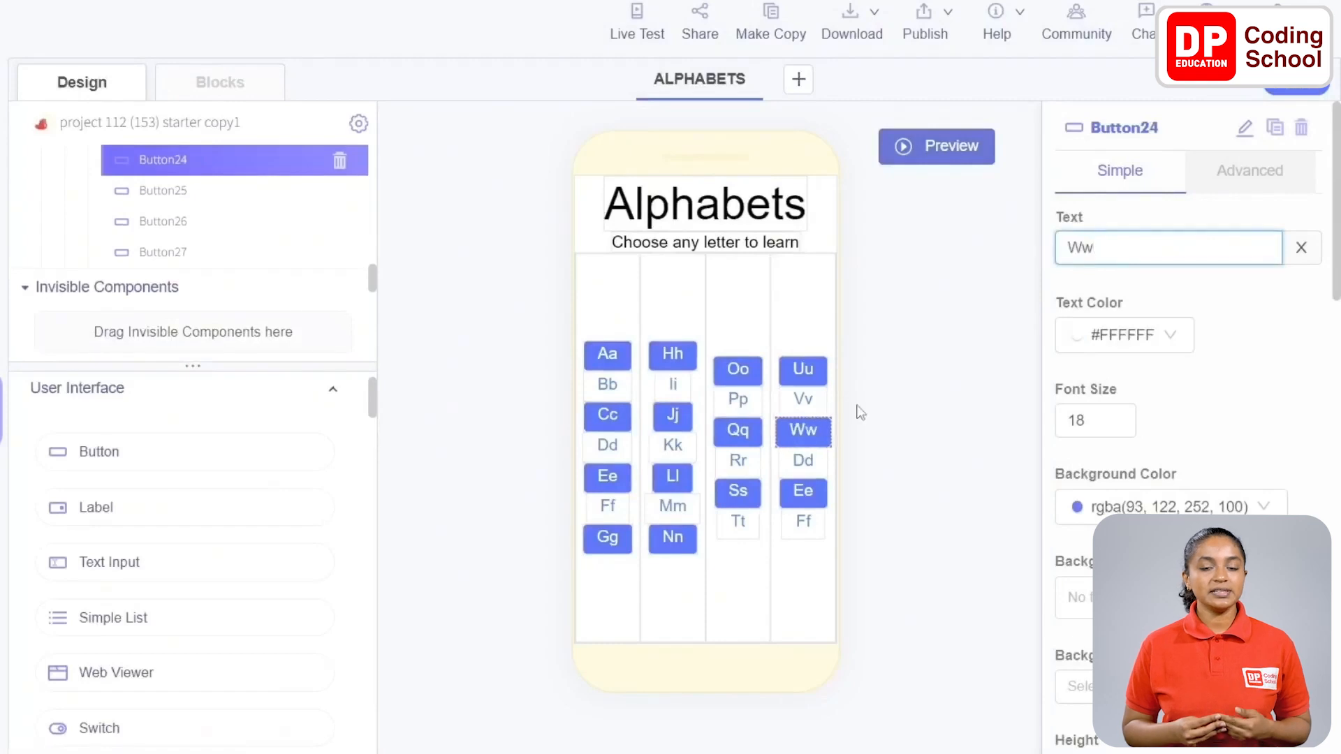
Step: Set the texts of the last three buttons in the fourth column to "Xx", "Yy" and "Zz"
{"action": "left_click", "coordinate": [803, 460]}
{"action": "left_click_drag", "start_coordinate": [1091, 263], "coordinate": [1044, 256]}
{"action": "type", "text": "Xx"}
{"action": "left_click", "coordinate": [803, 491]}
{"action": "type", "text": "Yy"}
{"action": "left_click", "coordinate": [803, 521]}
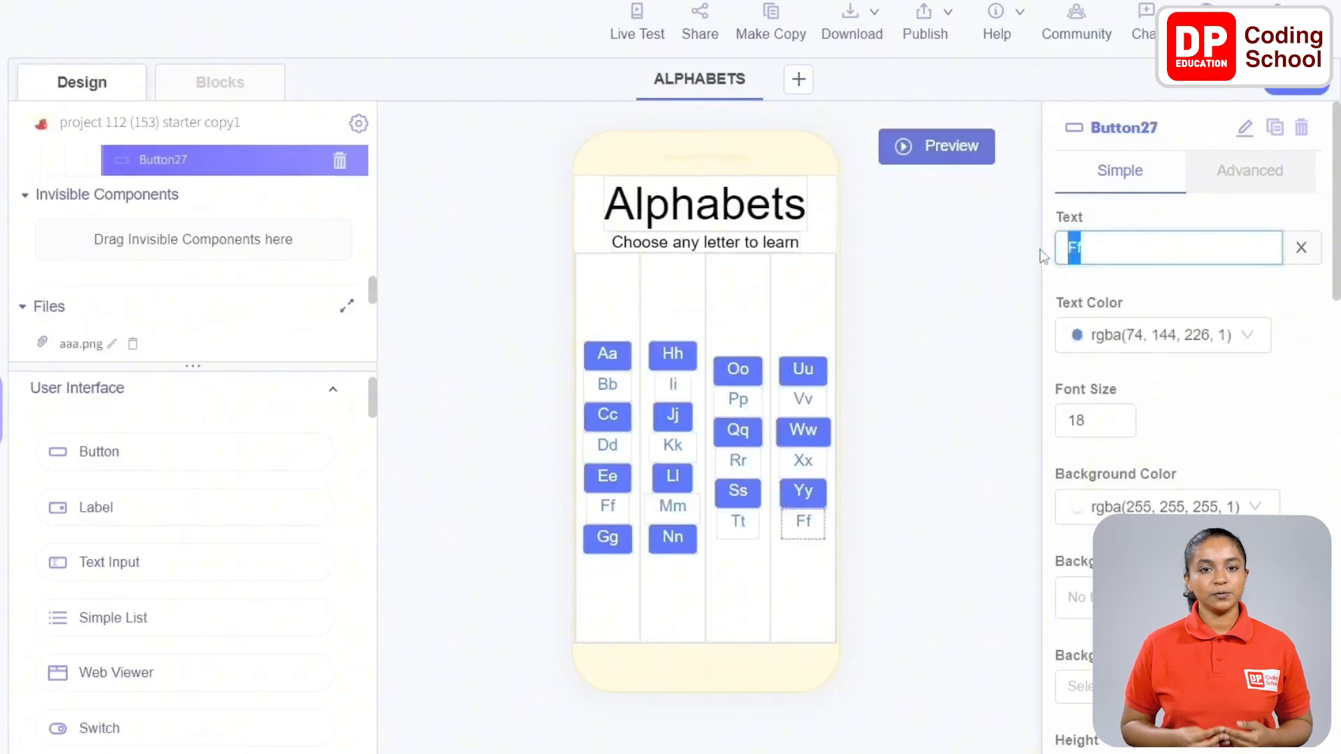
{"action": "type", "text": "Zz"}
{"action": "left_click", "coordinate": [1157, 225]}
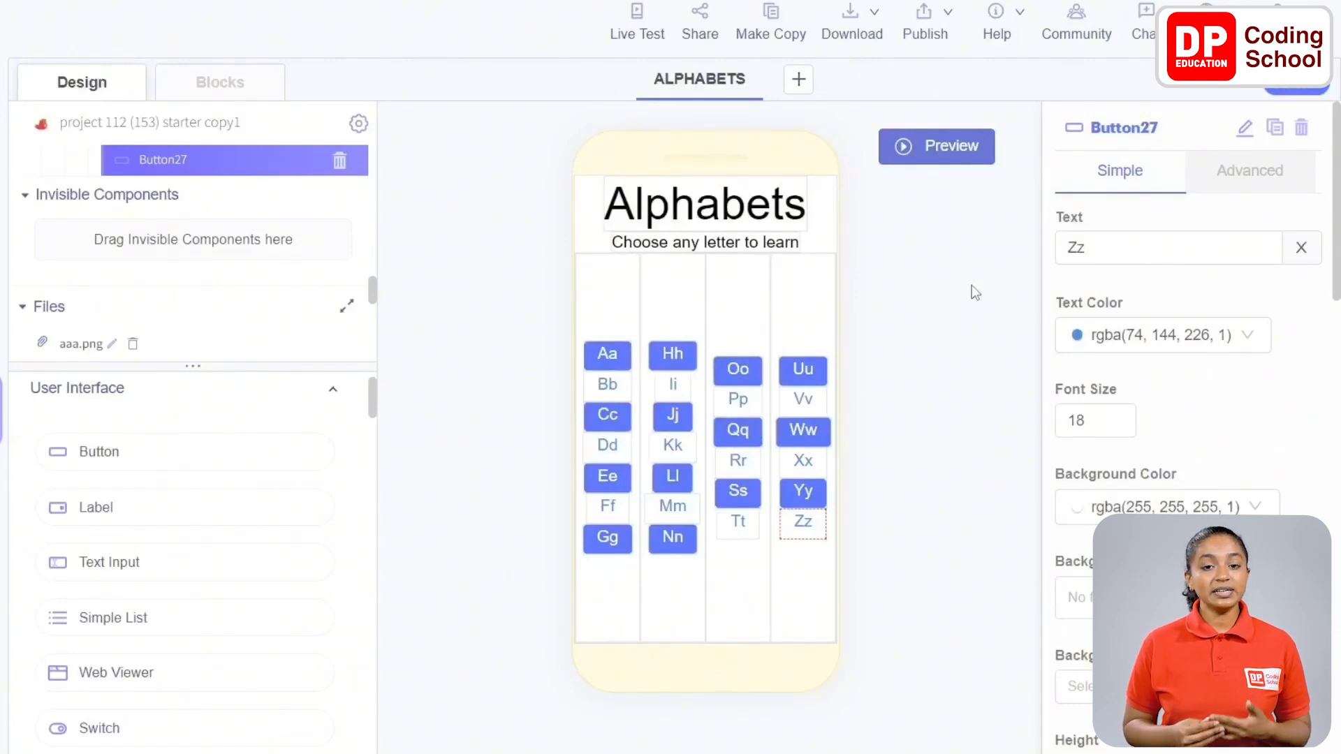
Step: Add a blank screen to the project and rename it "Aa"
{"action": "left_click", "coordinate": [798, 83]}
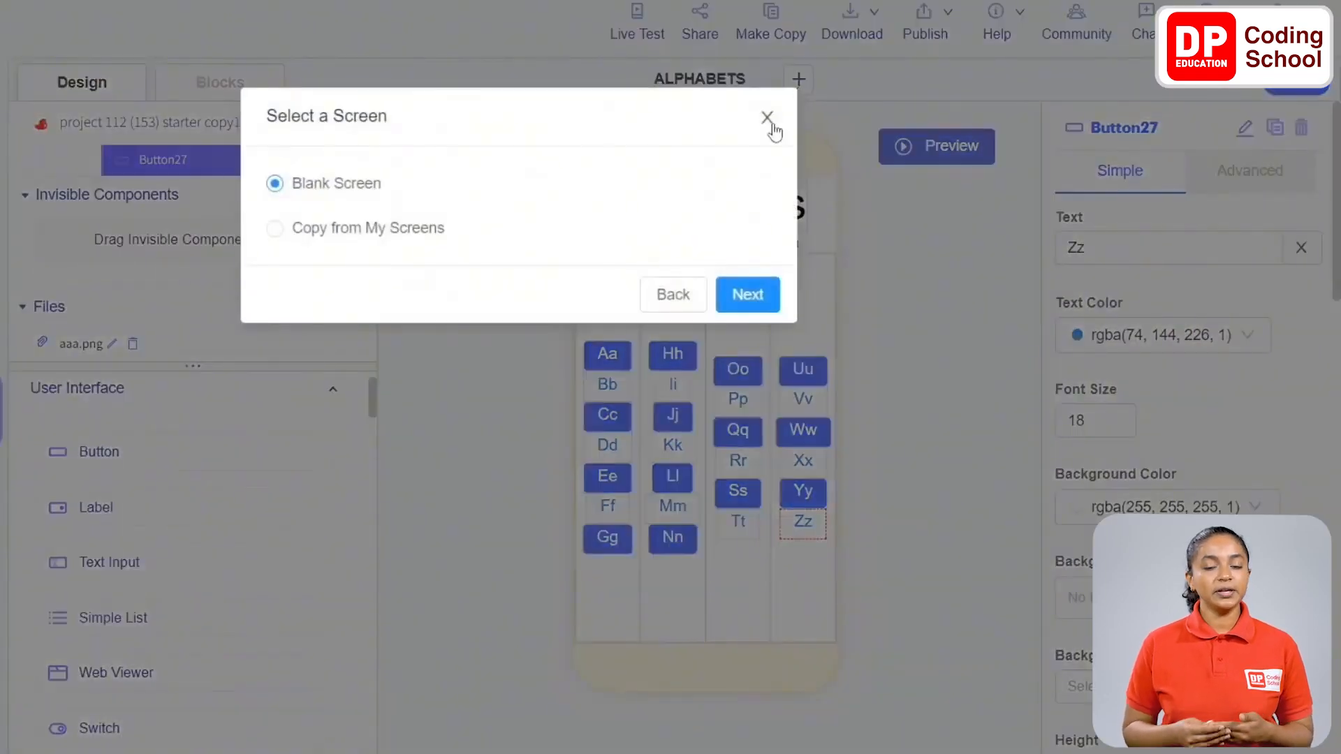
{"action": "left_click", "coordinate": [756, 297]}
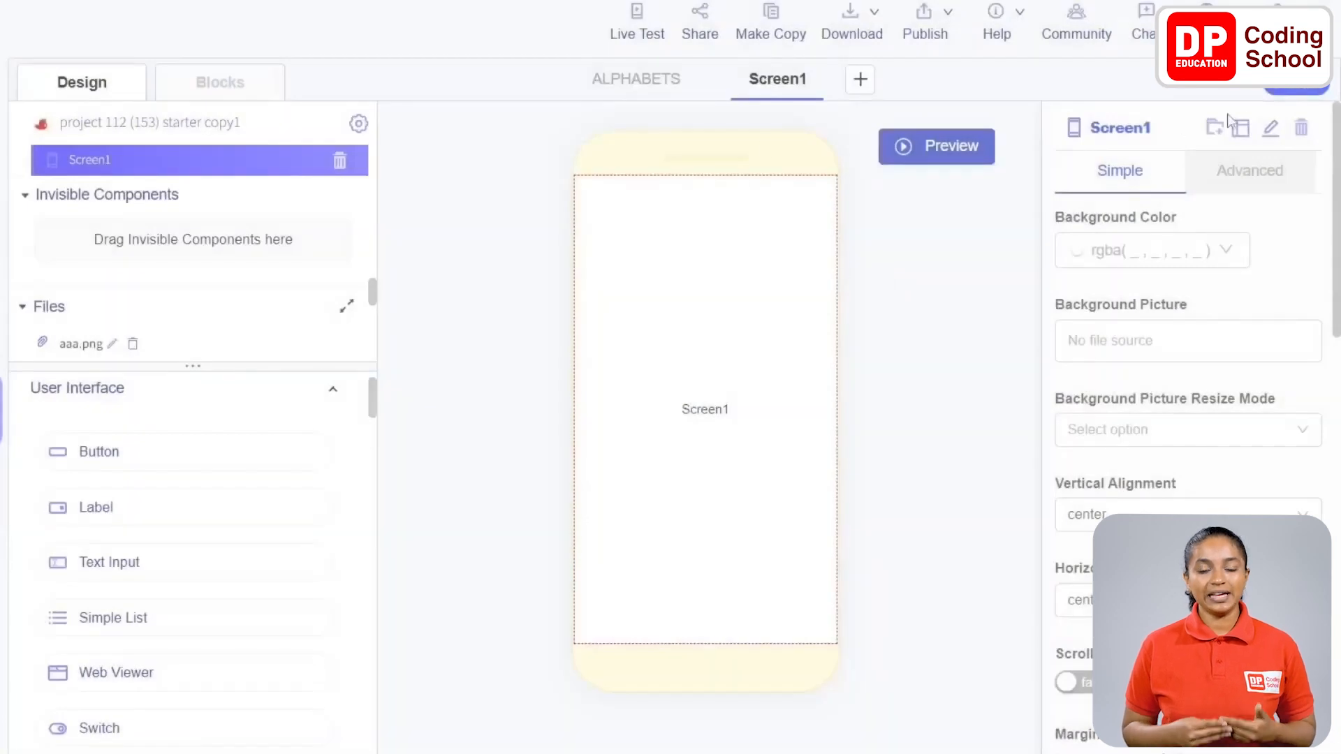
{"action": "left_click", "coordinate": [1271, 132]}
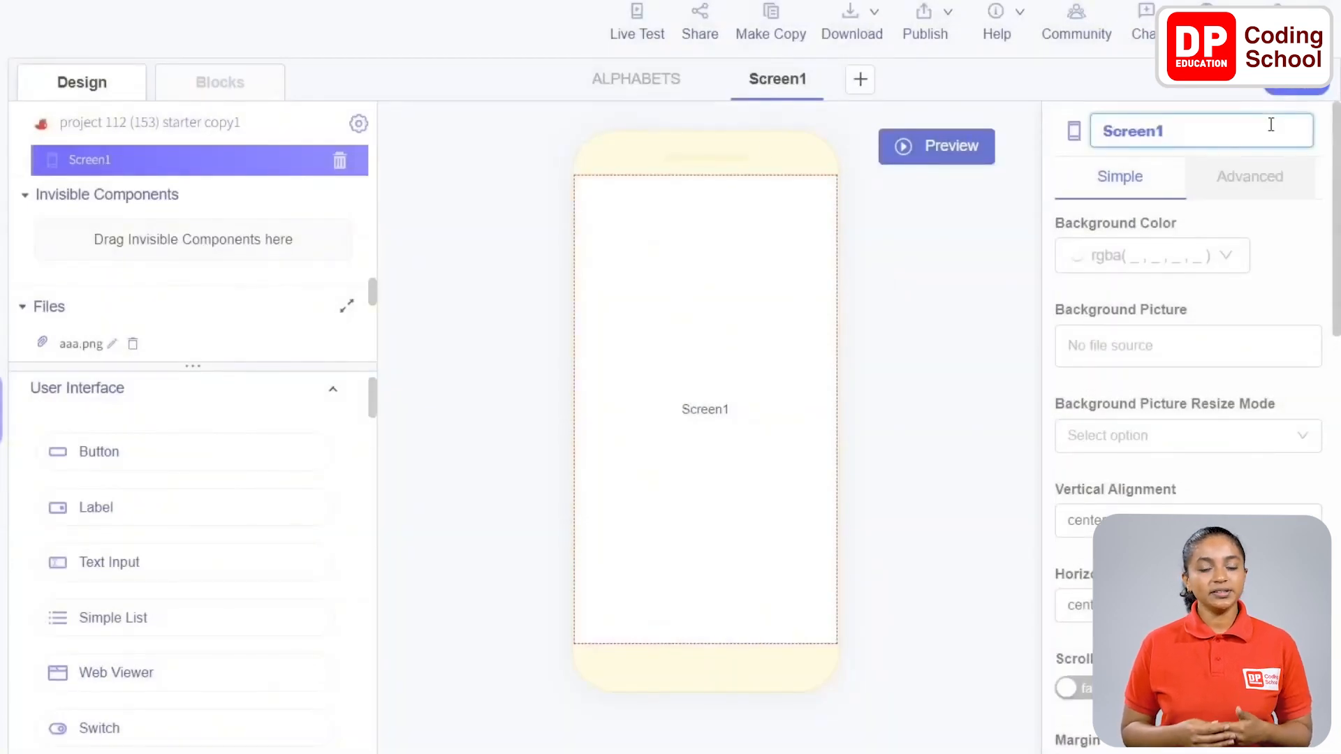
{"action": "key", "text": "ctrl+a"}
{"action": "type", "text": "Aa"}
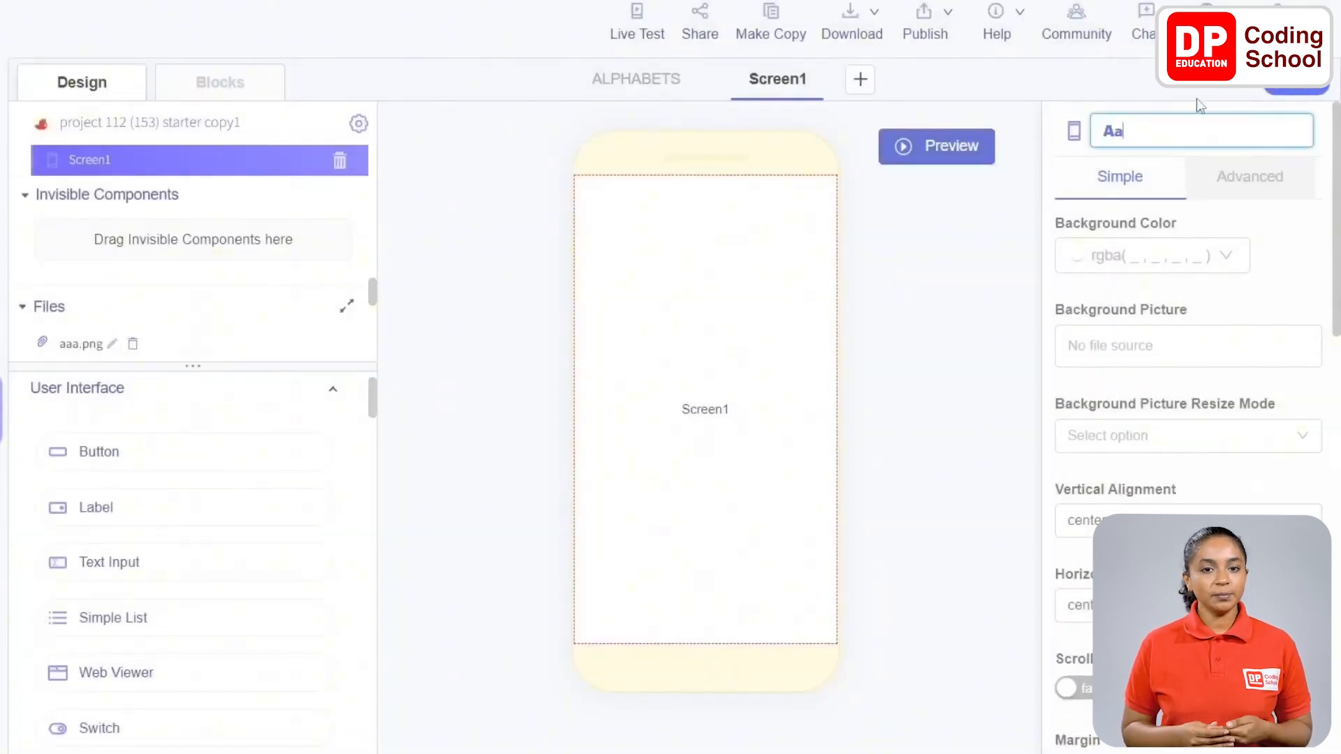
{"action": "key", "text": "Return"}
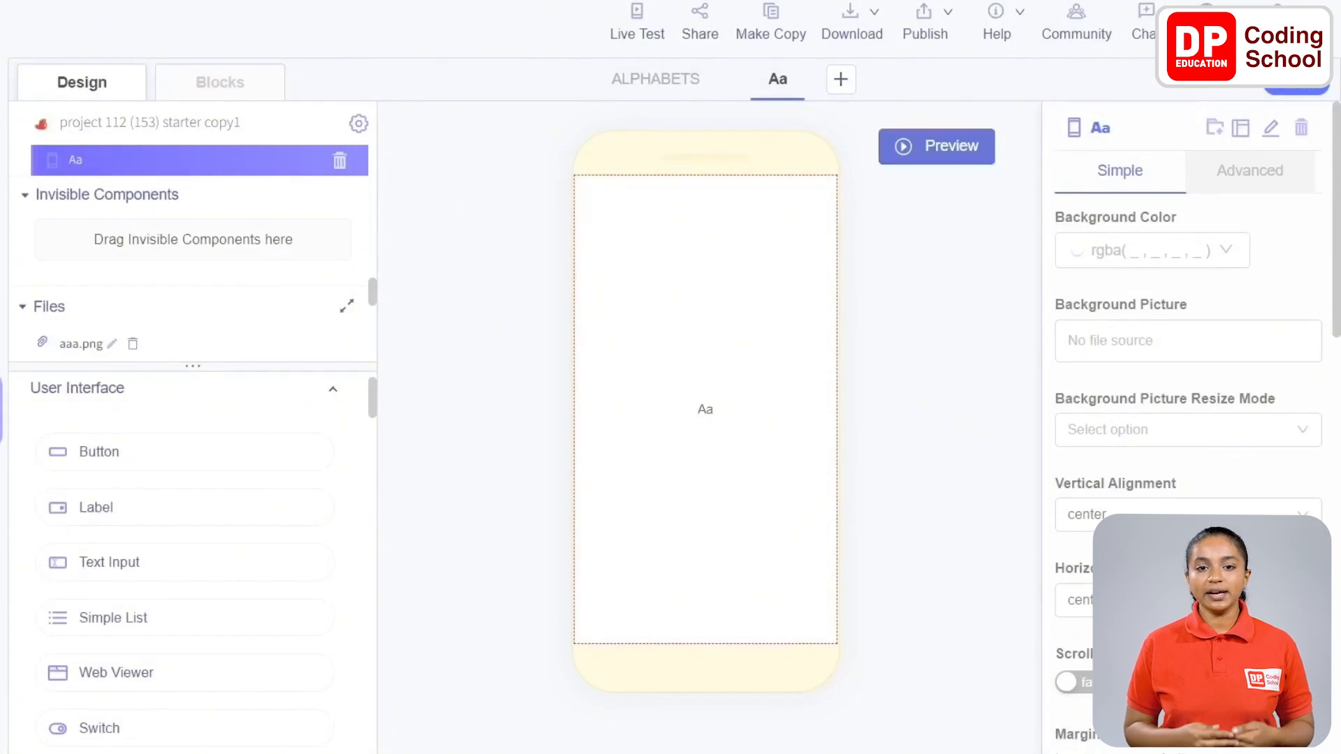
Step: Add a button to the Aa screen, name it "Button next1" and set its text to "Next"
{"action": "left_click_drag", "start_coordinate": [109, 455], "coordinate": [719, 422]}
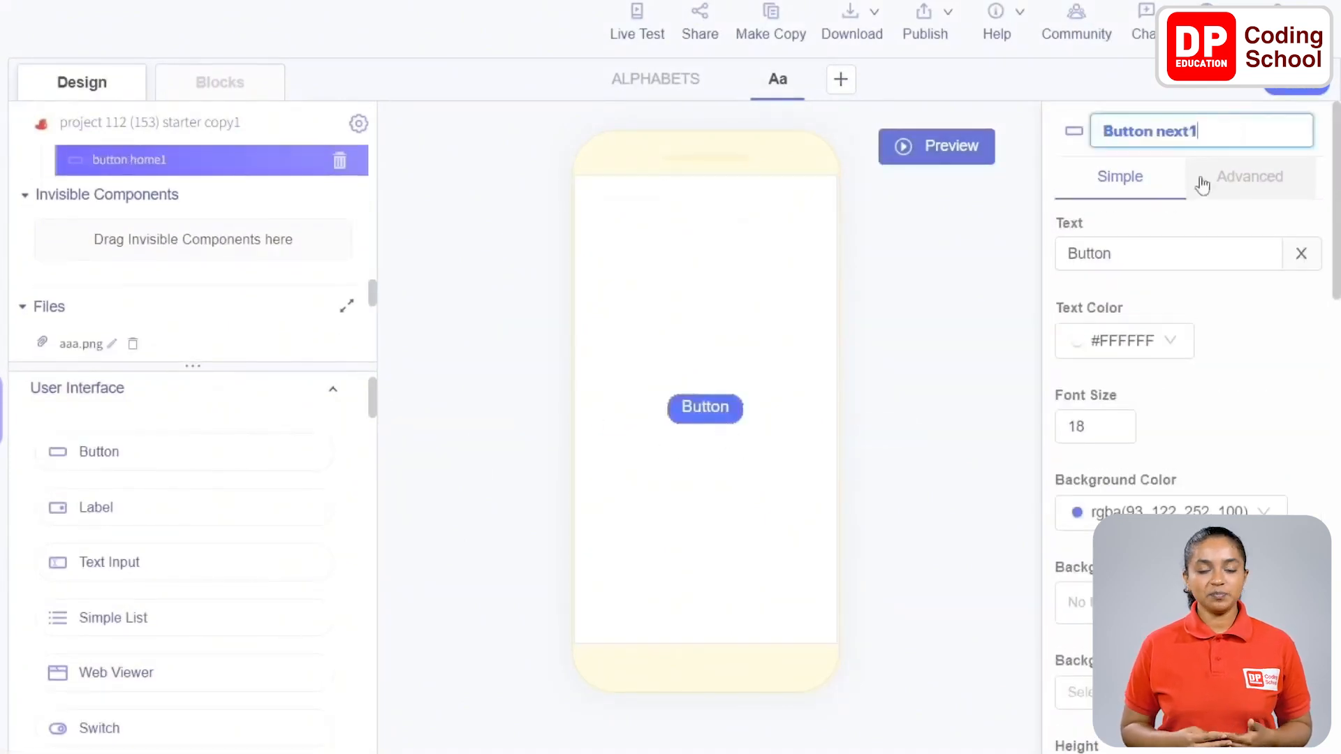
{"action": "double_click", "coordinate": [1185, 260]}
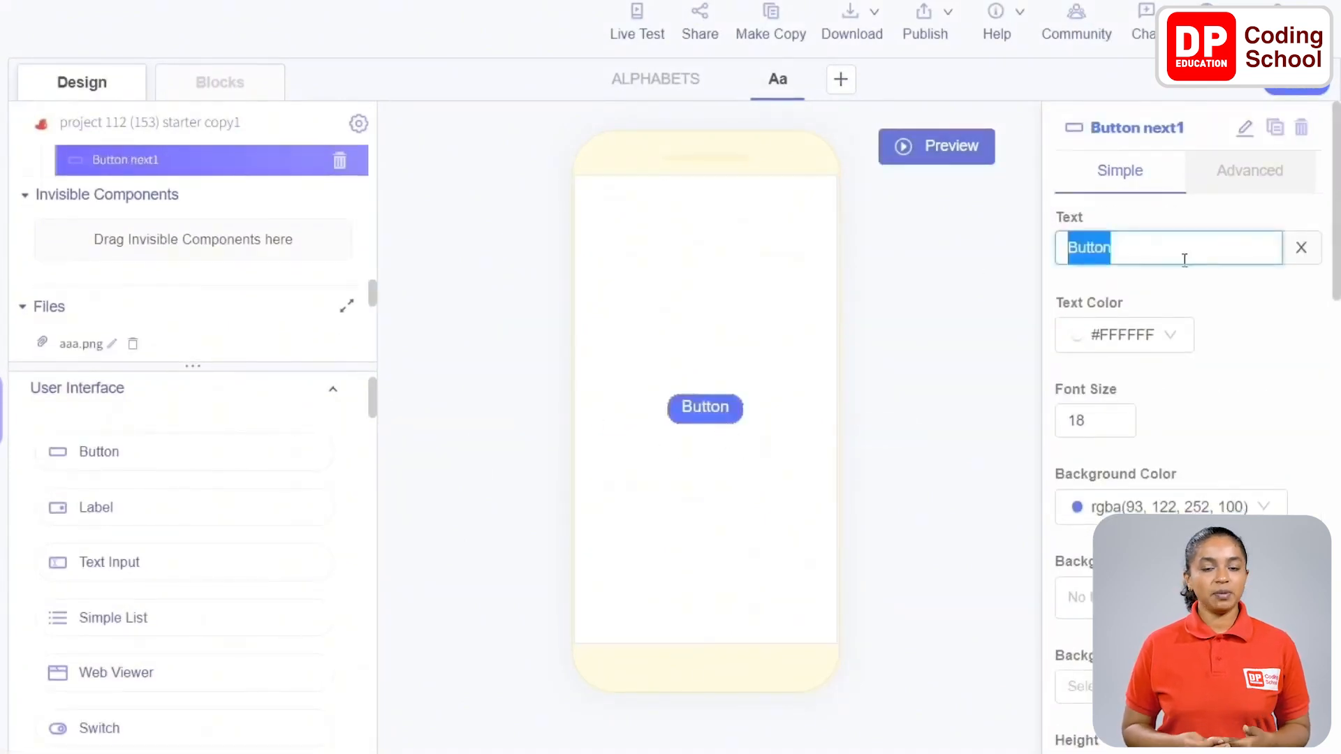
{"action": "type", "text": "Next"}
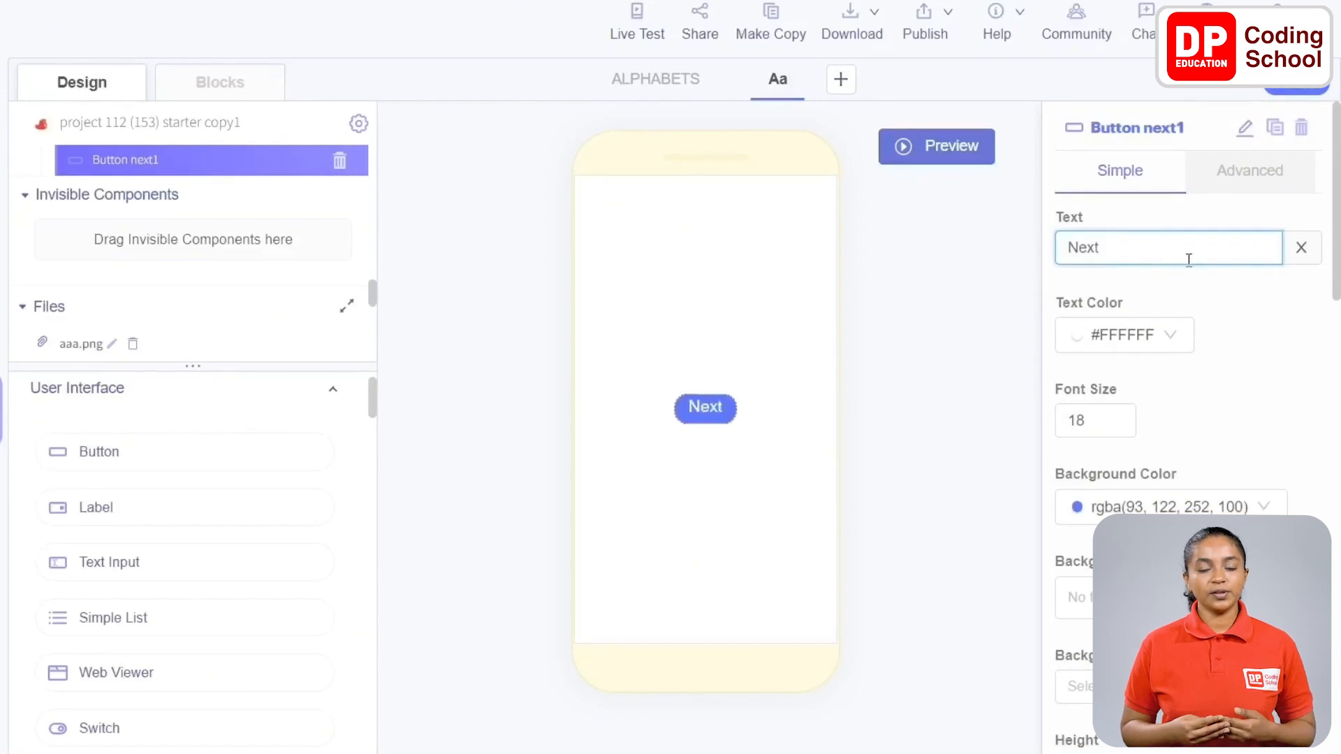
Step: Square the Next button's corners by setting its border radius to 0
{"action": "scroll", "coordinate": [1212, 390], "scroll_direction": "down", "scroll_amount": 10}
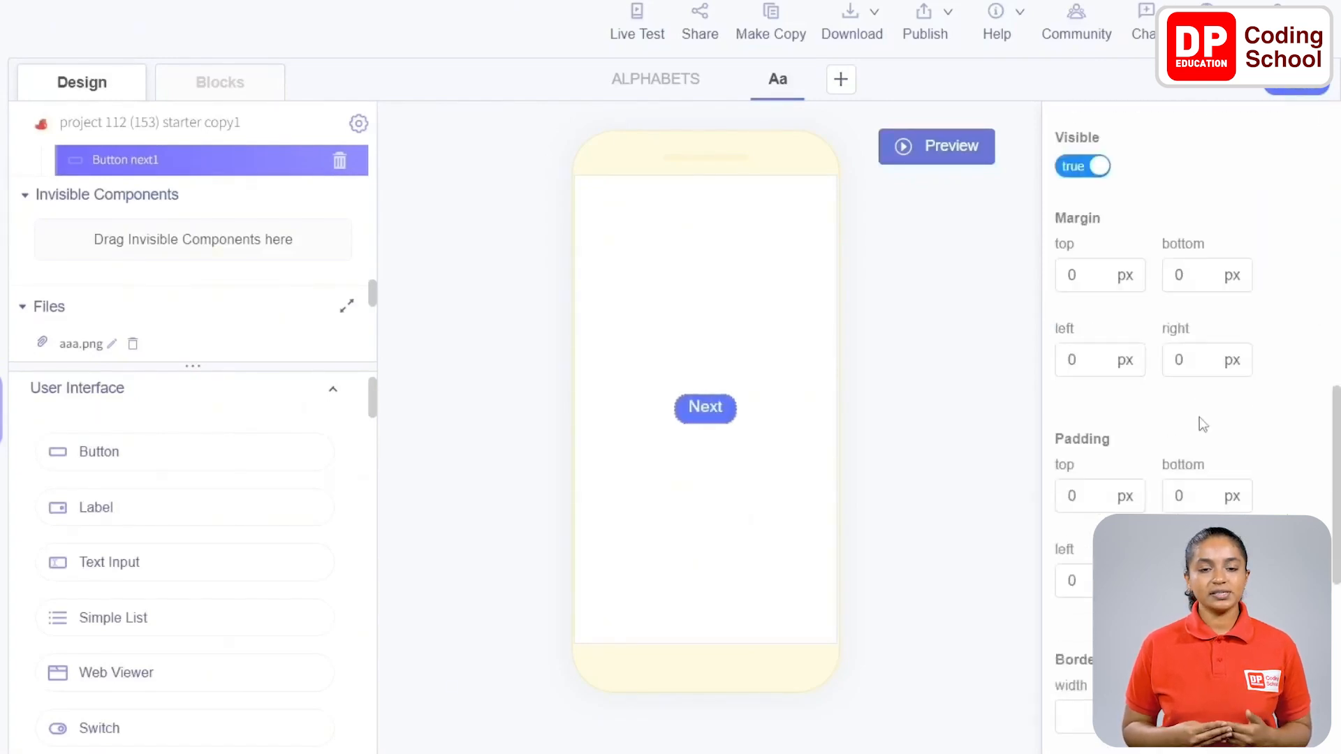
{"action": "scroll", "coordinate": [1203, 424], "scroll_direction": "down", "scroll_amount": 3}
{"action": "double_click", "coordinate": [1191, 274]}
{"action": "type", "text": "0"}
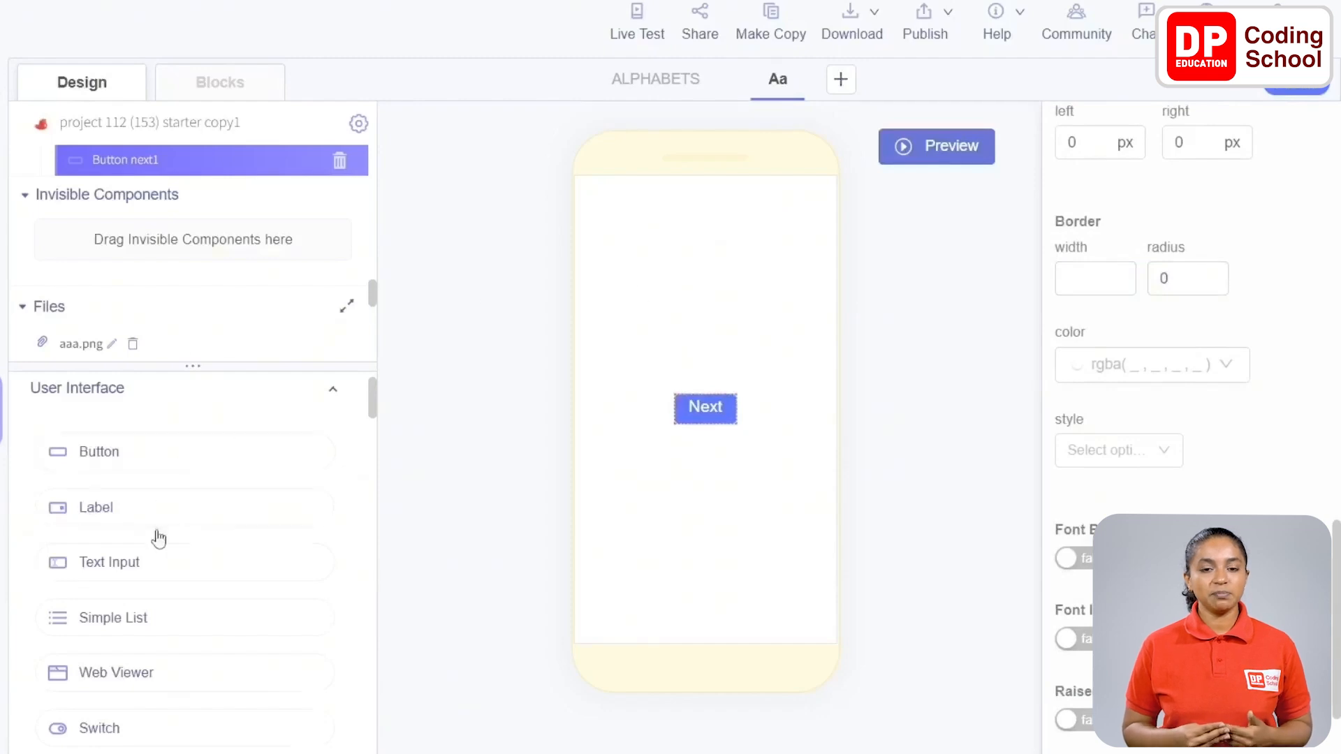
Step: Add an Image component above the Next button on the Aa screen
{"action": "scroll", "coordinate": [157, 537], "scroll_direction": "down", "scroll_amount": 8}
{"action": "scroll", "coordinate": [157, 538], "scroll_direction": "down", "scroll_amount": 10}
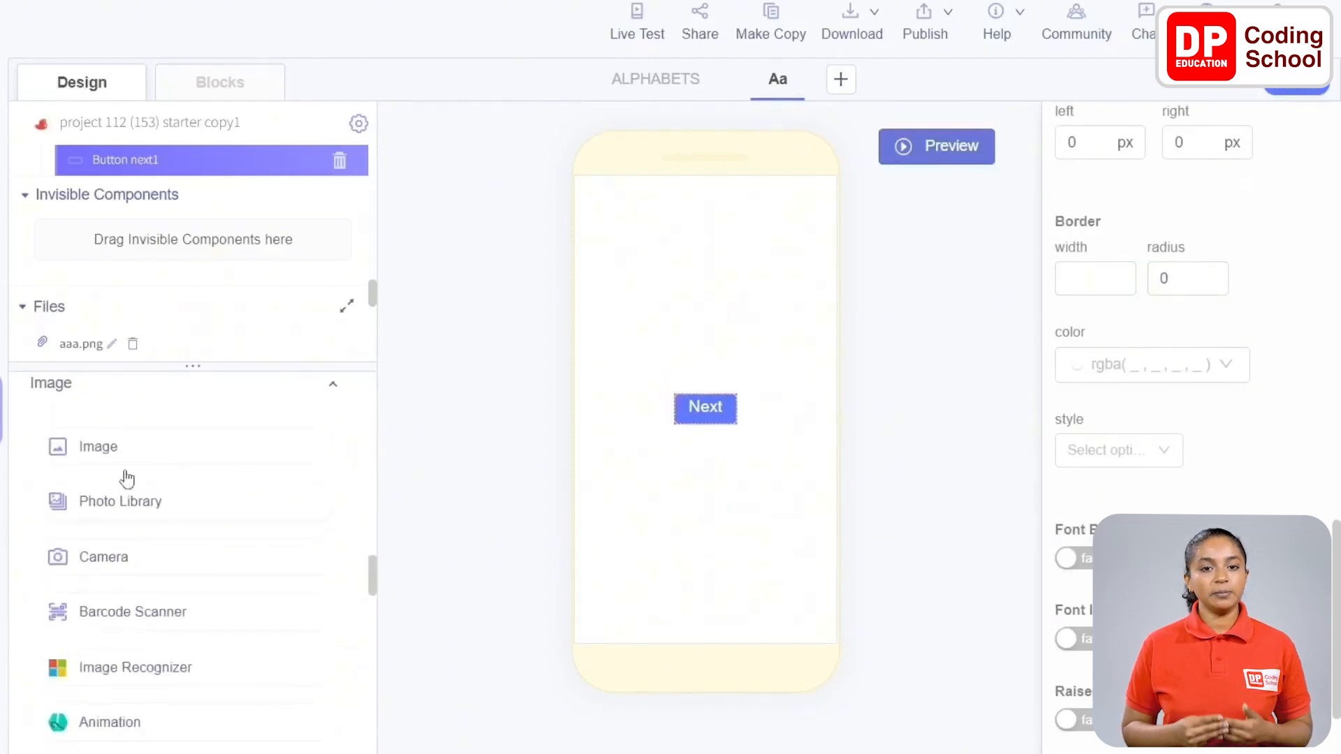
{"action": "left_click_drag", "start_coordinate": [115, 451], "coordinate": [677, 338]}
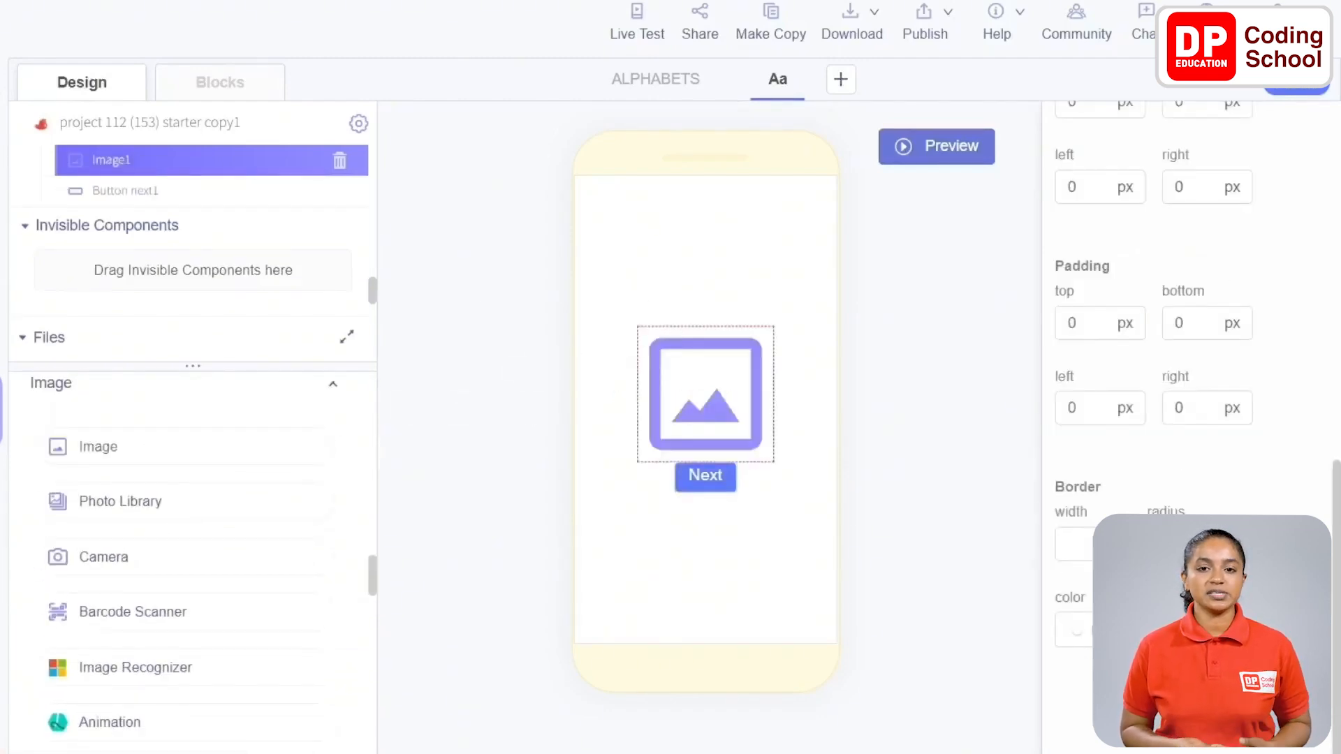
Step: Set the image's absolute height and width to 250 each
{"action": "scroll", "coordinate": [1093, 281], "scroll_direction": "up", "scroll_amount": 5}
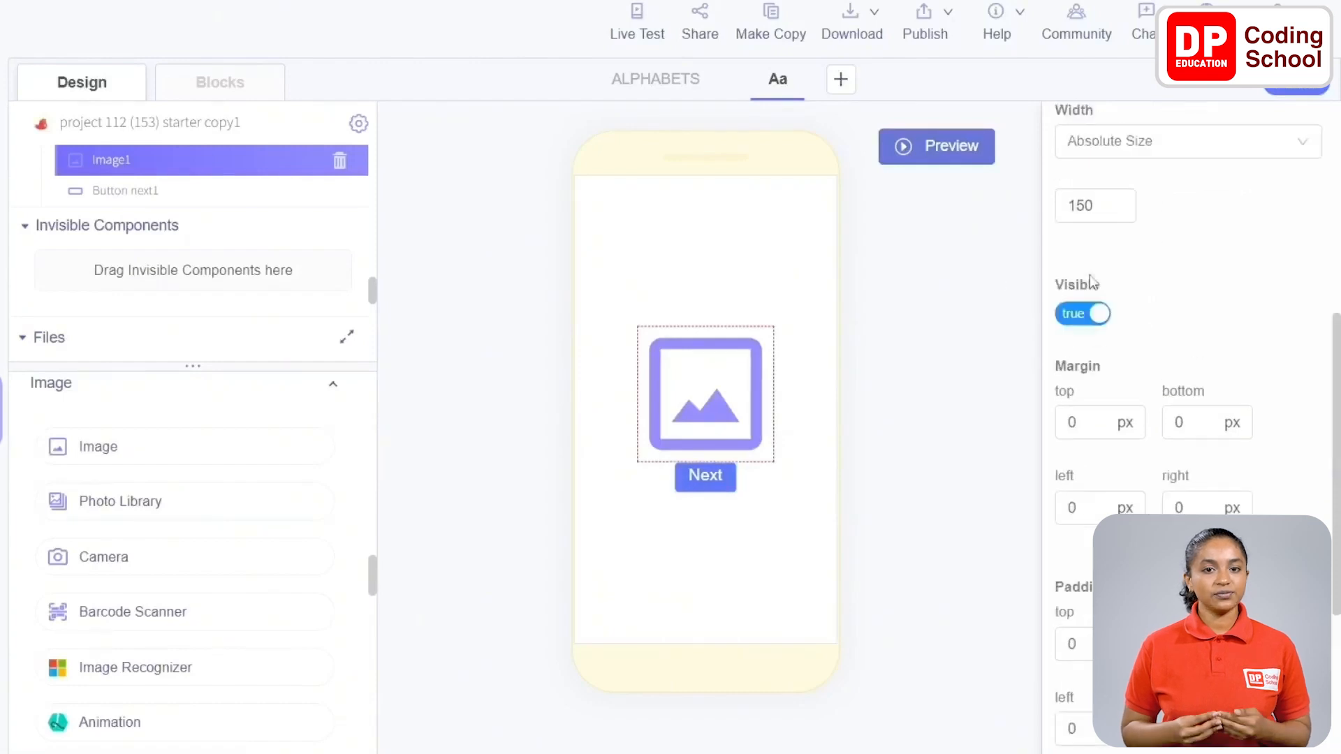
{"action": "scroll", "coordinate": [1093, 281], "scroll_direction": "up", "scroll_amount": 4}
{"action": "scroll", "coordinate": [1089, 274], "scroll_direction": "down", "scroll_amount": 1}
{"action": "left_click_drag", "start_coordinate": [1118, 245], "coordinate": [1033, 248]}
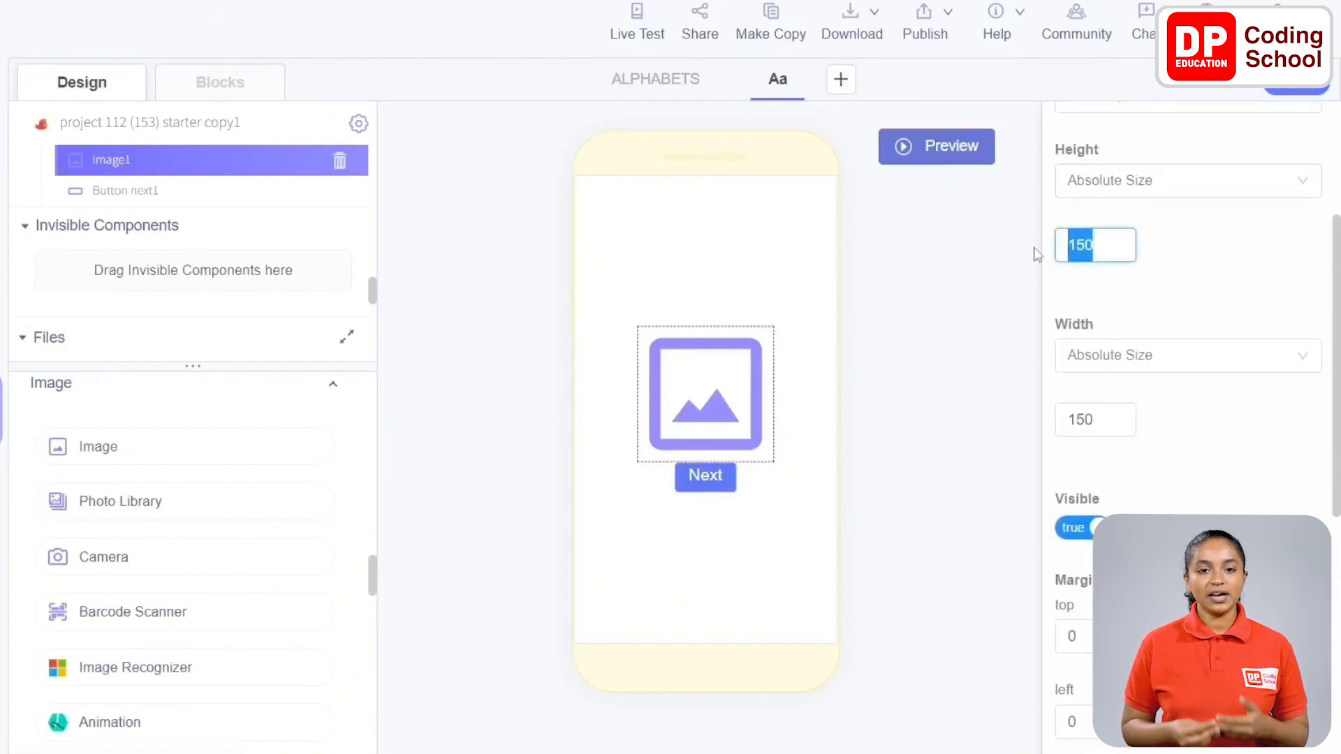
{"action": "type", "text": "250"}
{"action": "left_click", "coordinate": [1085, 424]}
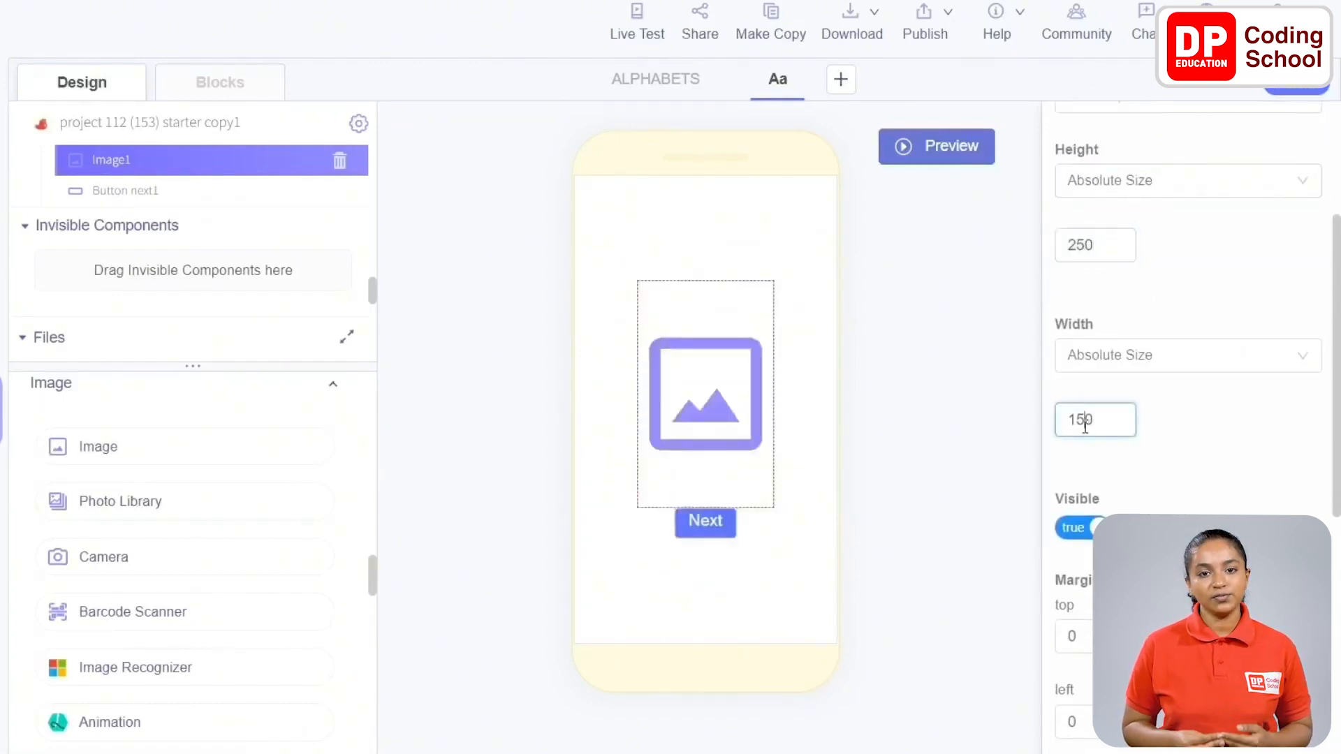
{"action": "key", "text": "BackSpace"}
{"action": "type", "text": "2"}
Step: Set the image's picture to the aaa.png file
{"action": "scroll", "coordinate": [1117, 314], "scroll_direction": "up", "scroll_amount": 4}
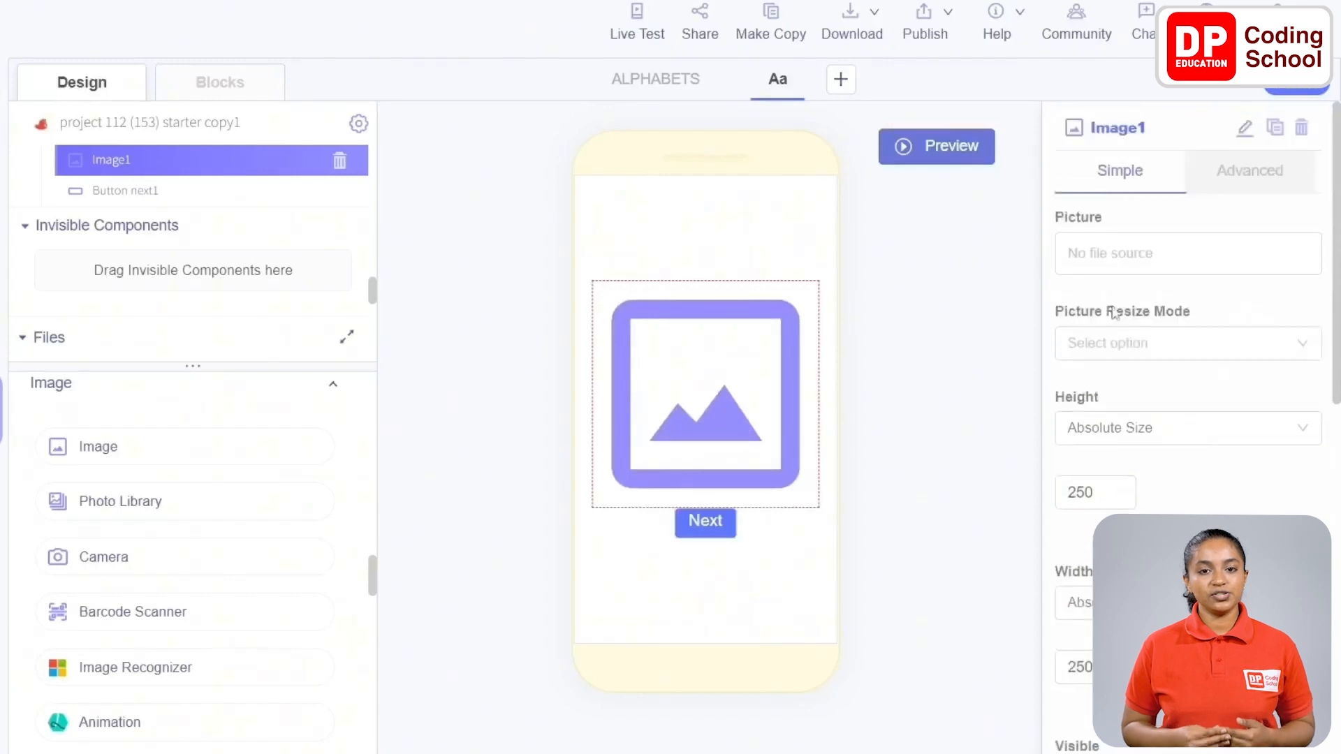
{"action": "left_click", "coordinate": [1118, 252]}
{"action": "left_click", "coordinate": [1092, 328]}
{"action": "left_click", "coordinate": [1132, 215]}
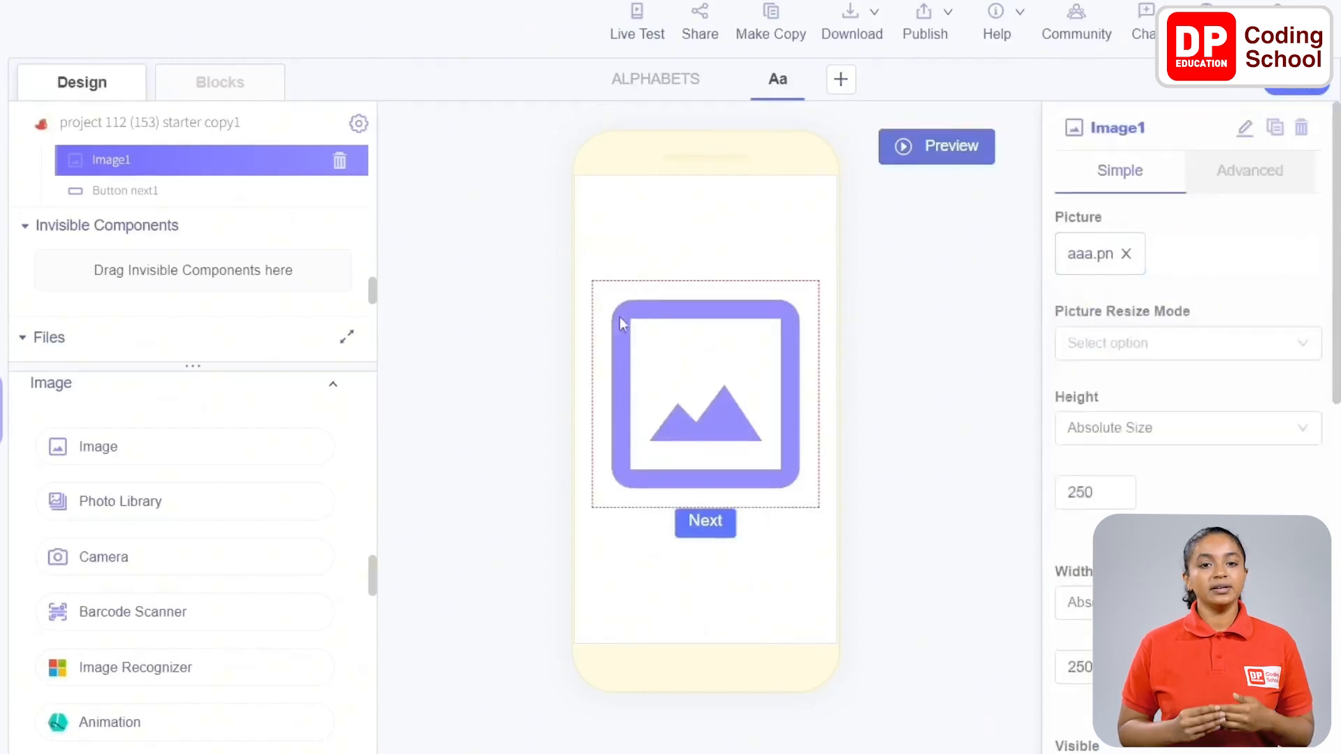
Step: Add a button above the image, name it "button home1" and set its text to "Home"
{"action": "scroll", "coordinate": [136, 496], "scroll_direction": "up", "scroll_amount": 10}
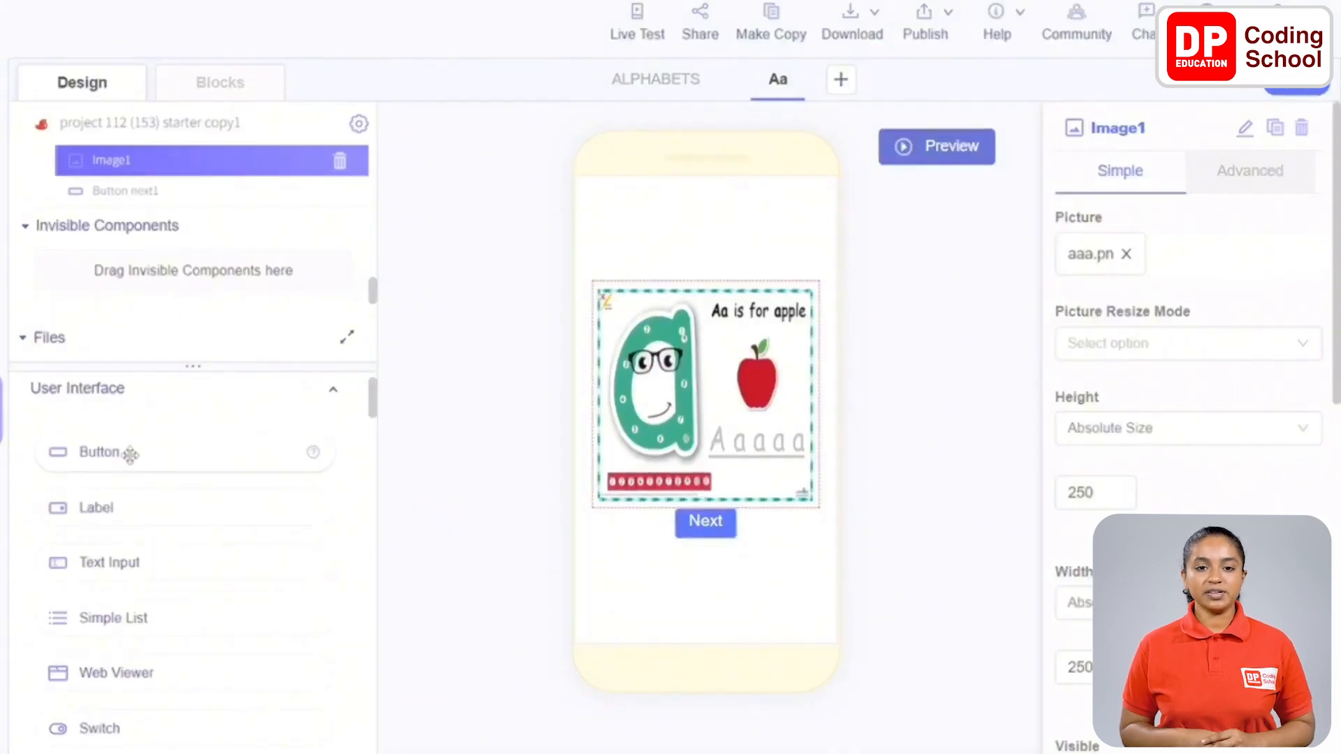
{"action": "left_click_drag", "start_coordinate": [129, 455], "coordinate": [753, 256]}
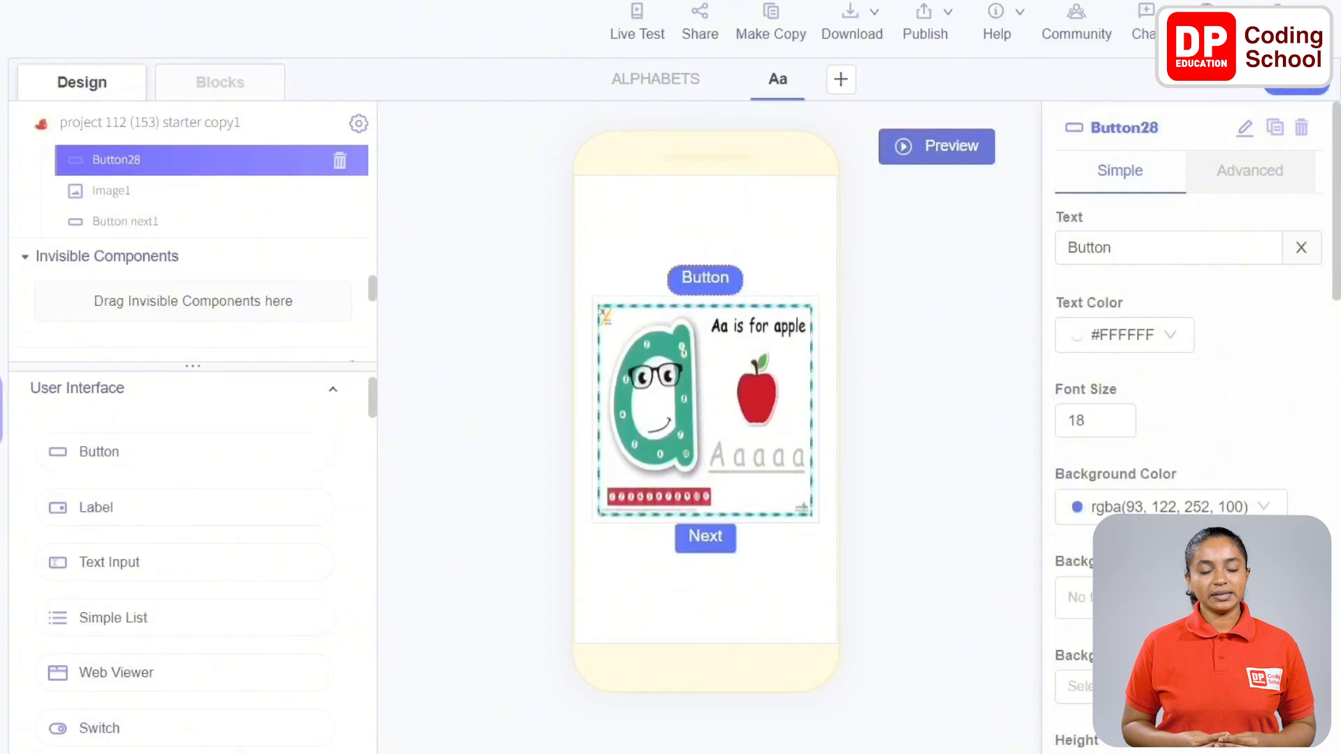
{"action": "left_click", "coordinate": [1245, 128]}
{"action": "type", "text": "button home1"}
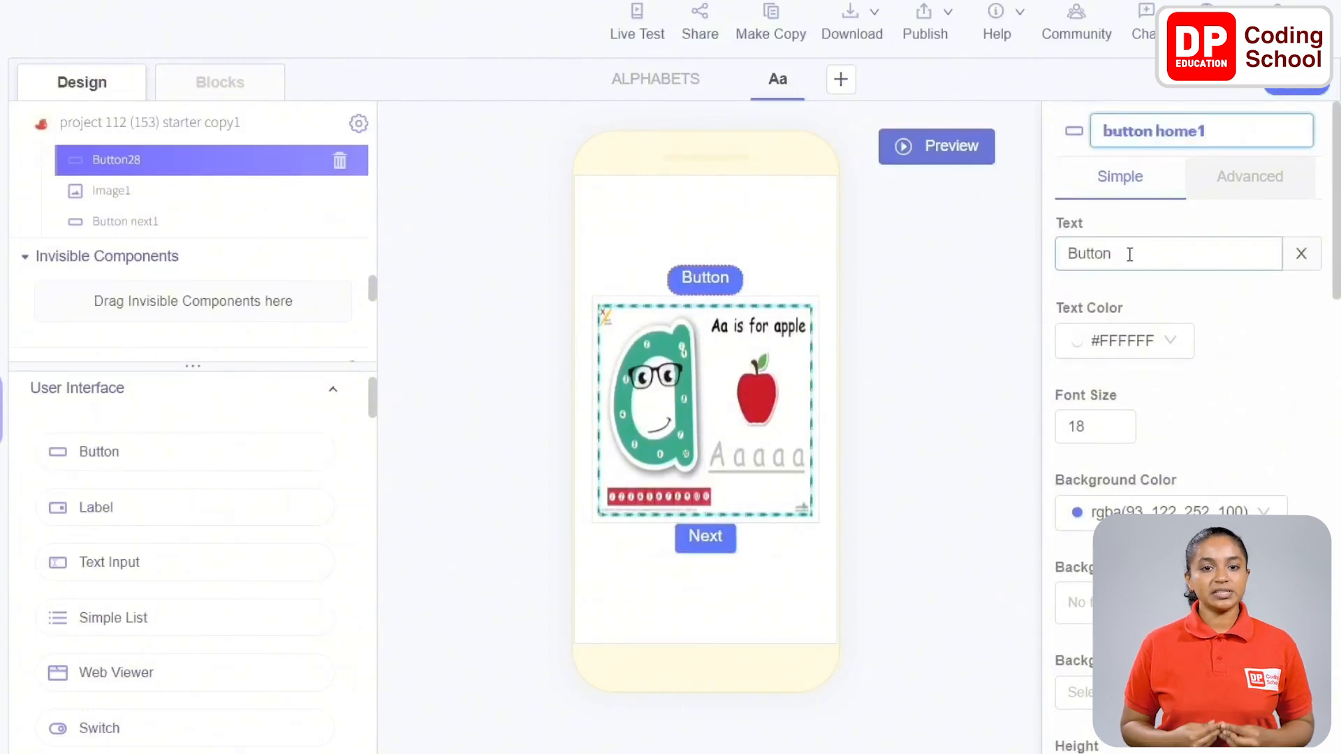
{"action": "double_click", "coordinate": [1129, 252]}
{"action": "type", "text": "Home"}
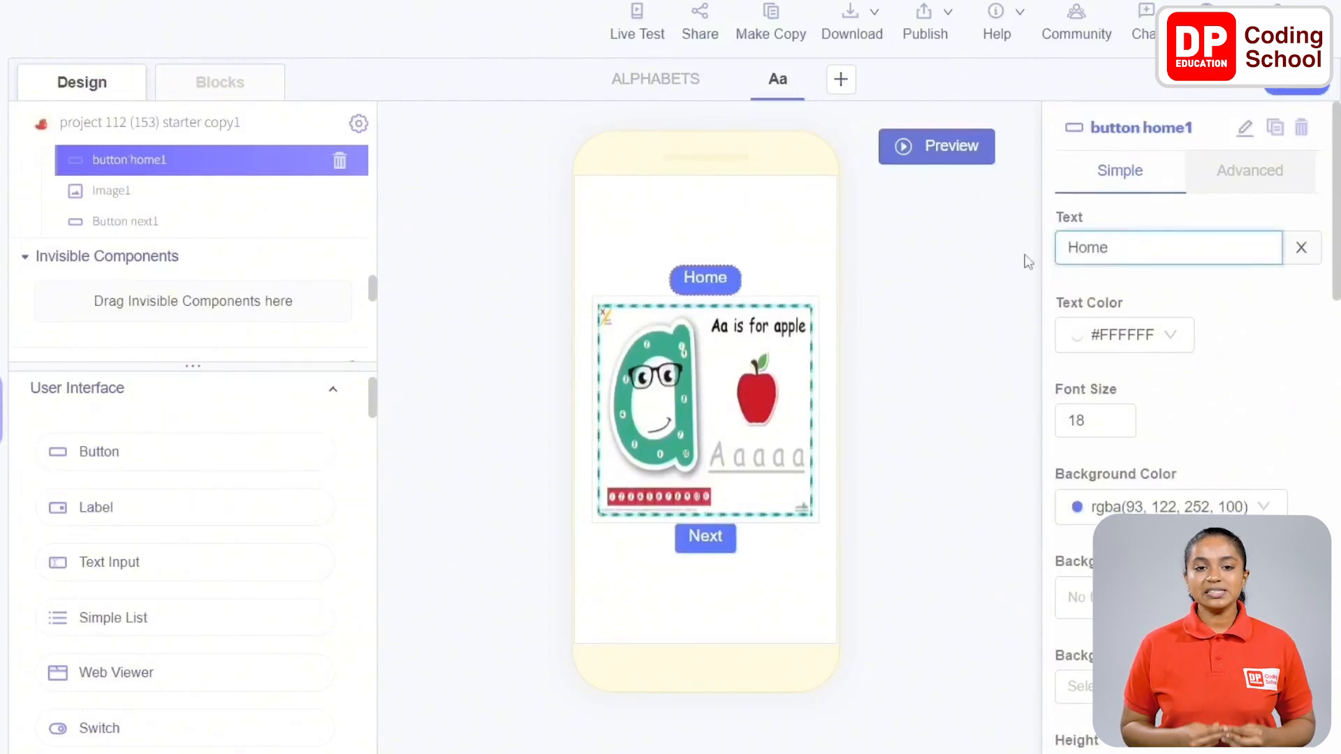
Step: Set the Home button's background color to the red preset, rgba(208, 2, 27, 1)
{"action": "left_click", "coordinate": [1173, 278]}
{"action": "scroll", "coordinate": [1171, 271], "scroll_direction": "down", "scroll_amount": 5}
{"action": "left_click", "coordinate": [1146, 183]}
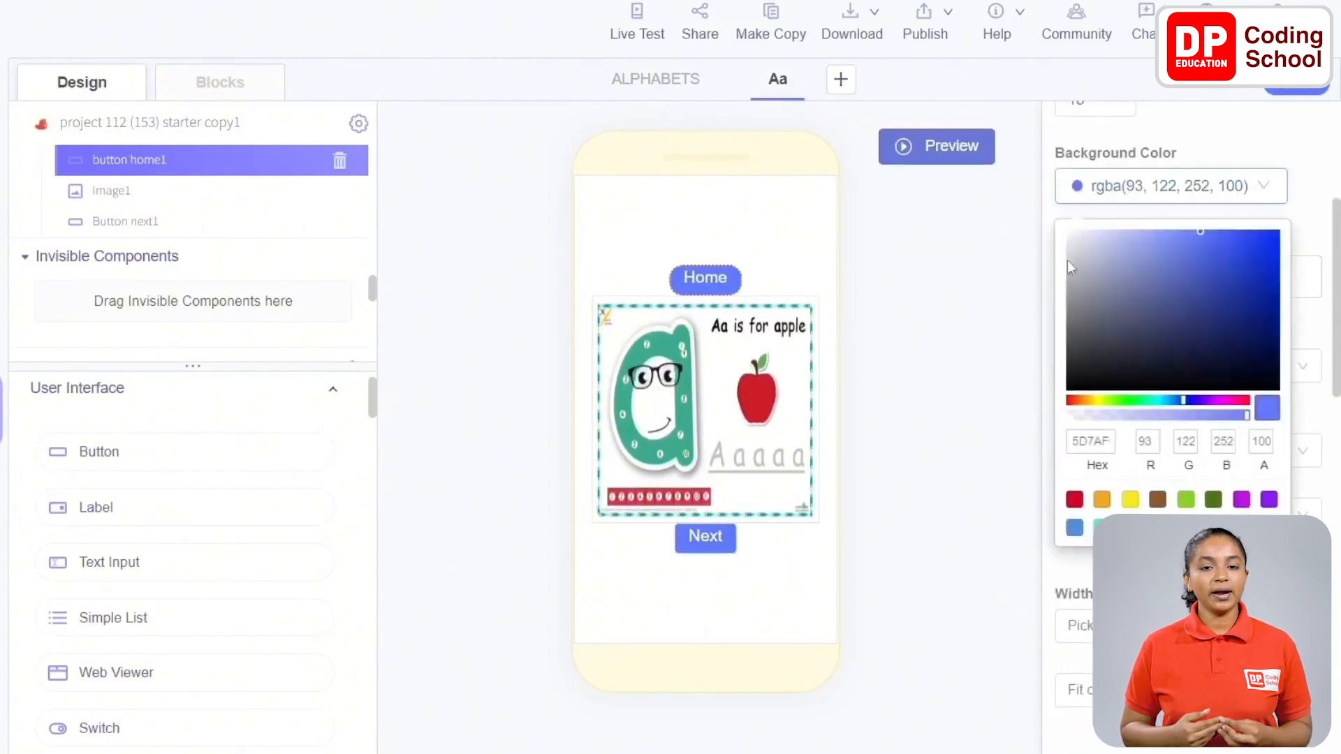
{"action": "left_click", "coordinate": [1074, 500]}
{"action": "left_click", "coordinate": [1218, 152]}
Step: Set the Home button's border radius to 0
{"action": "scroll", "coordinate": [1161, 415], "scroll_direction": "down", "scroll_amount": 12}
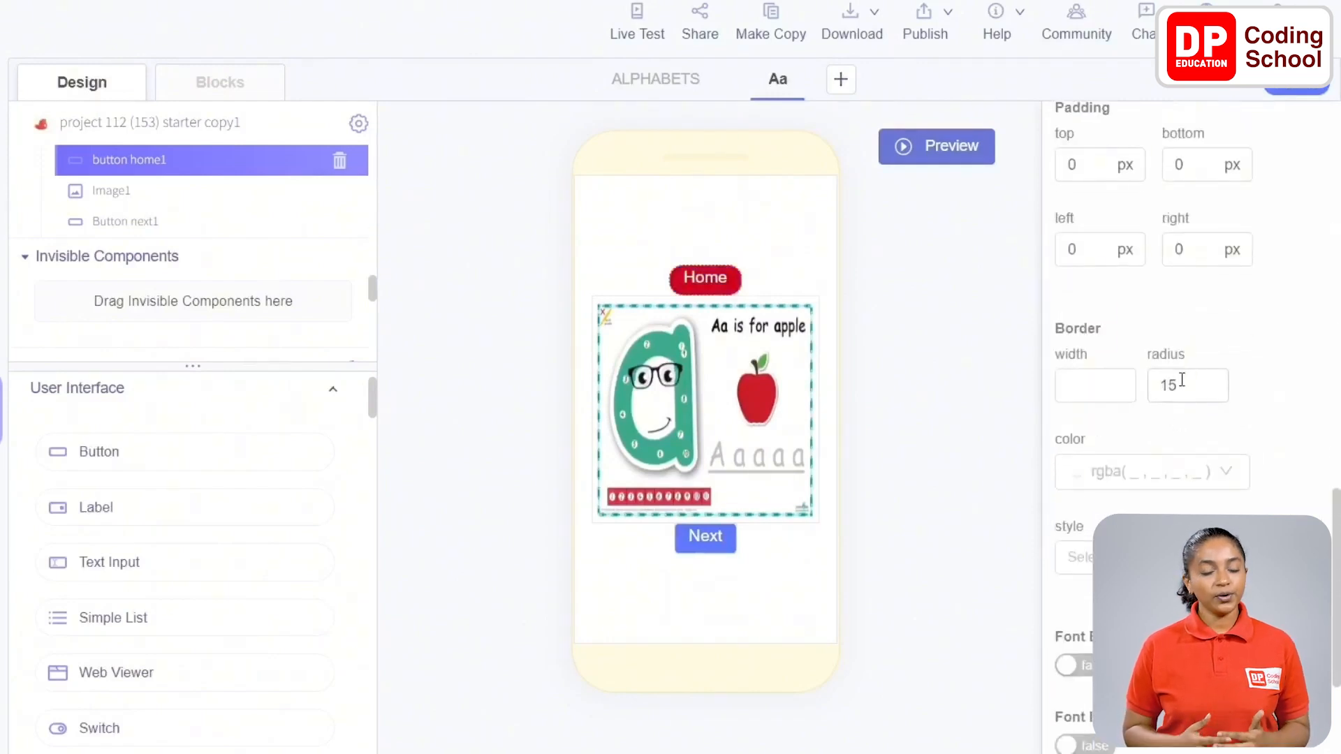
{"action": "left_click_drag", "start_coordinate": [1177, 385], "coordinate": [1142, 386]}
{"action": "type", "text": "0"}
{"action": "scroll", "coordinate": [1190, 315], "scroll_direction": "up", "scroll_amount": 12}
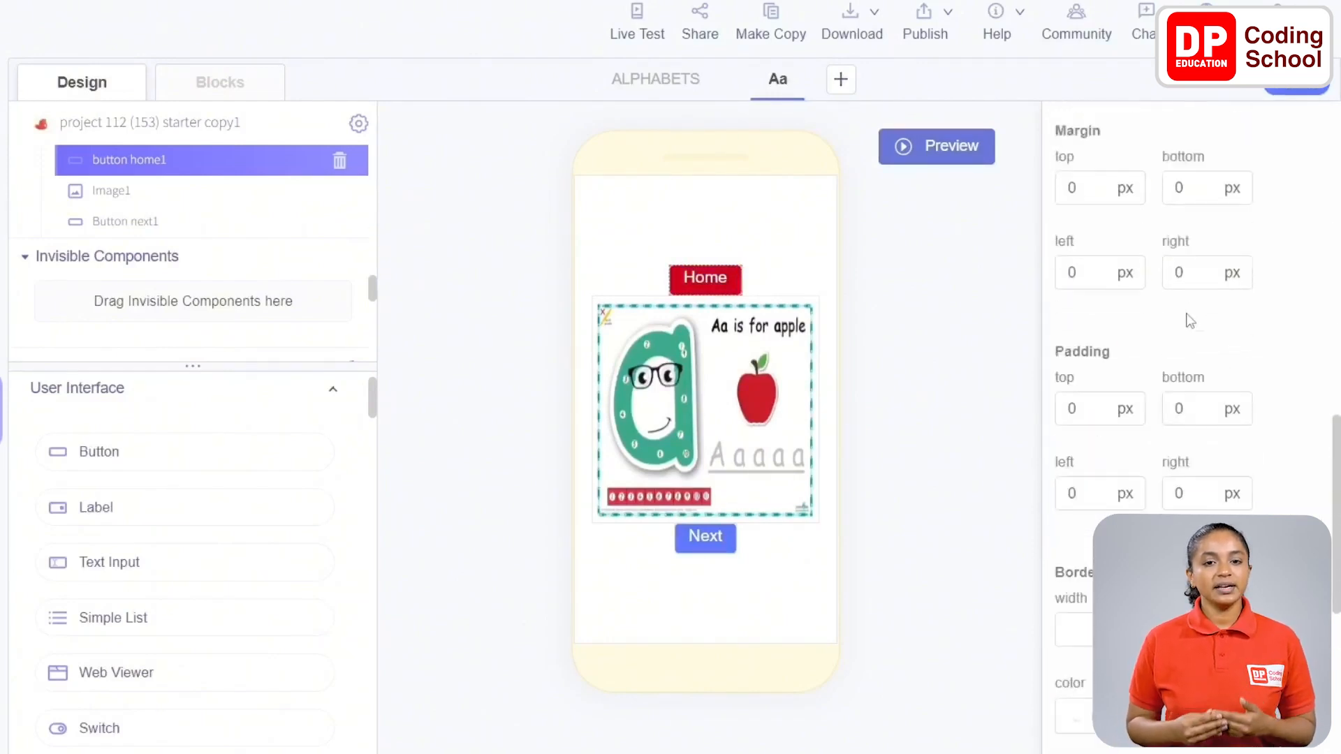
Step: Add a Text To Speech component to the project
{"action": "scroll", "coordinate": [129, 455], "scroll_direction": "down", "scroll_amount": 15}
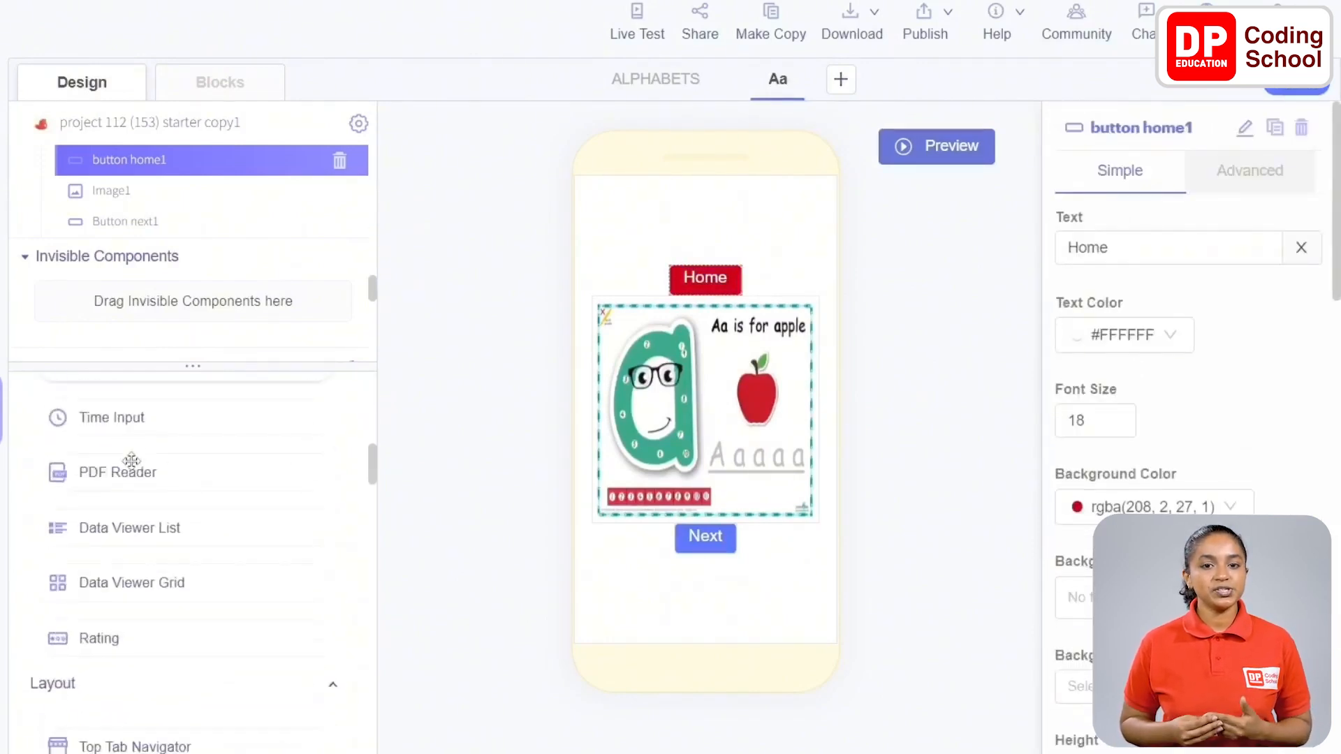
{"action": "scroll", "coordinate": [130, 461], "scroll_direction": "down", "scroll_amount": 5}
{"action": "left_click_drag", "start_coordinate": [119, 493], "coordinate": [693, 484]}
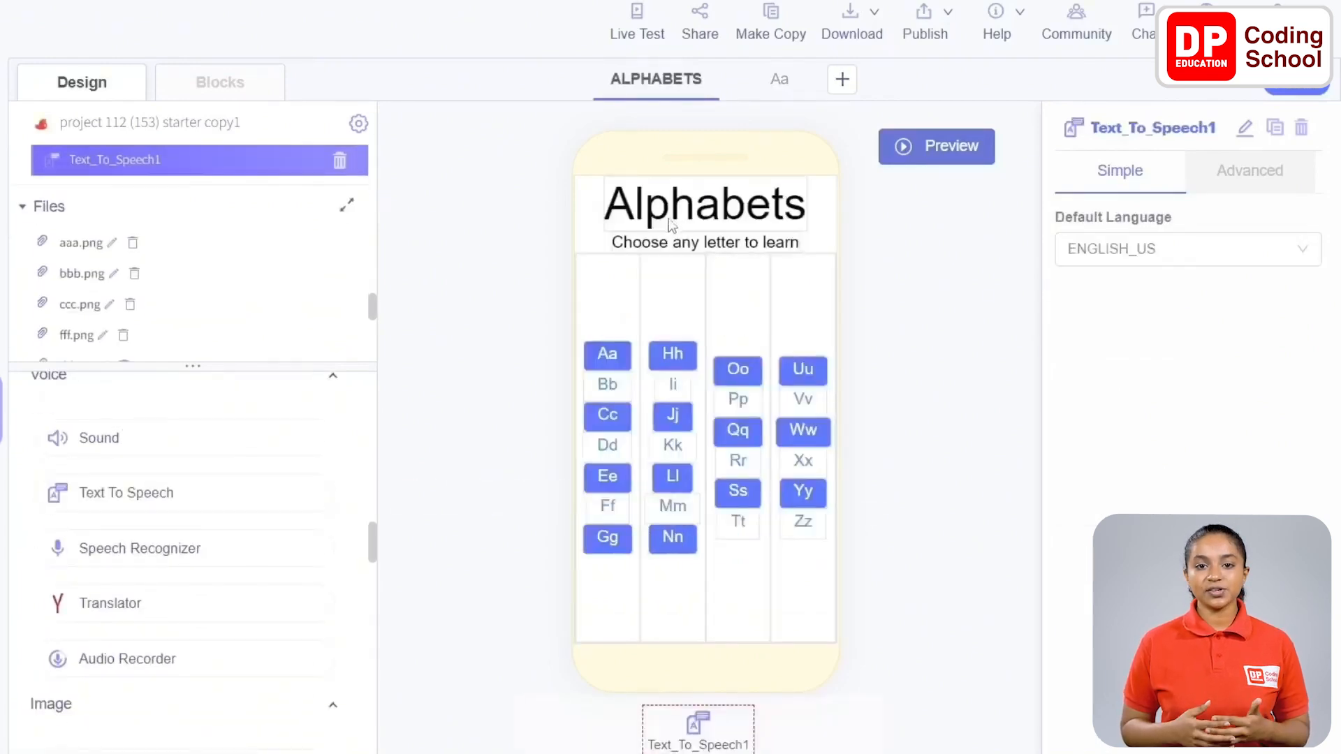
Step: Return to the Aa screen and add another blank screen after it
{"action": "left_click", "coordinate": [779, 81]}
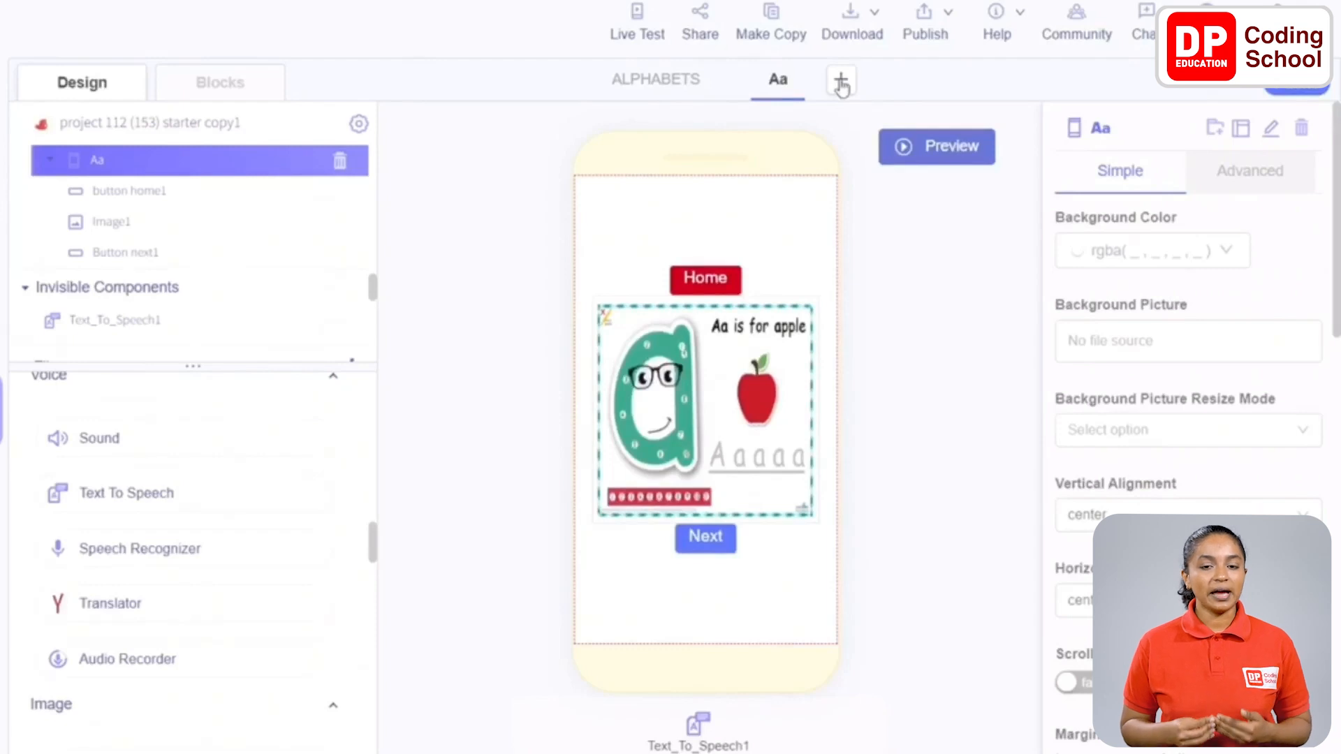
{"action": "left_click", "coordinate": [841, 82]}
{"action": "left_click", "coordinate": [747, 290]}
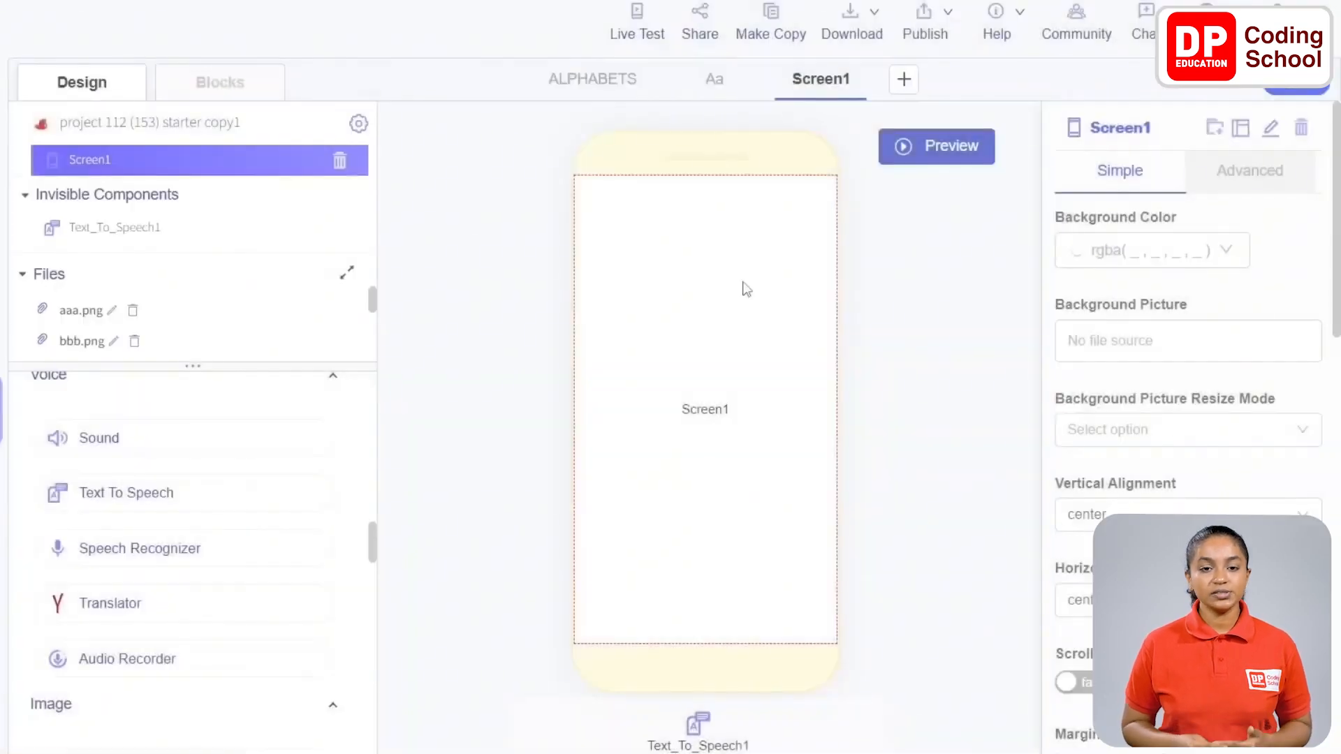
Step: Rename the new blank screen as Bb
{"action": "left_click", "coordinate": [1270, 128]}
{"action": "type", "text": "Bb"}
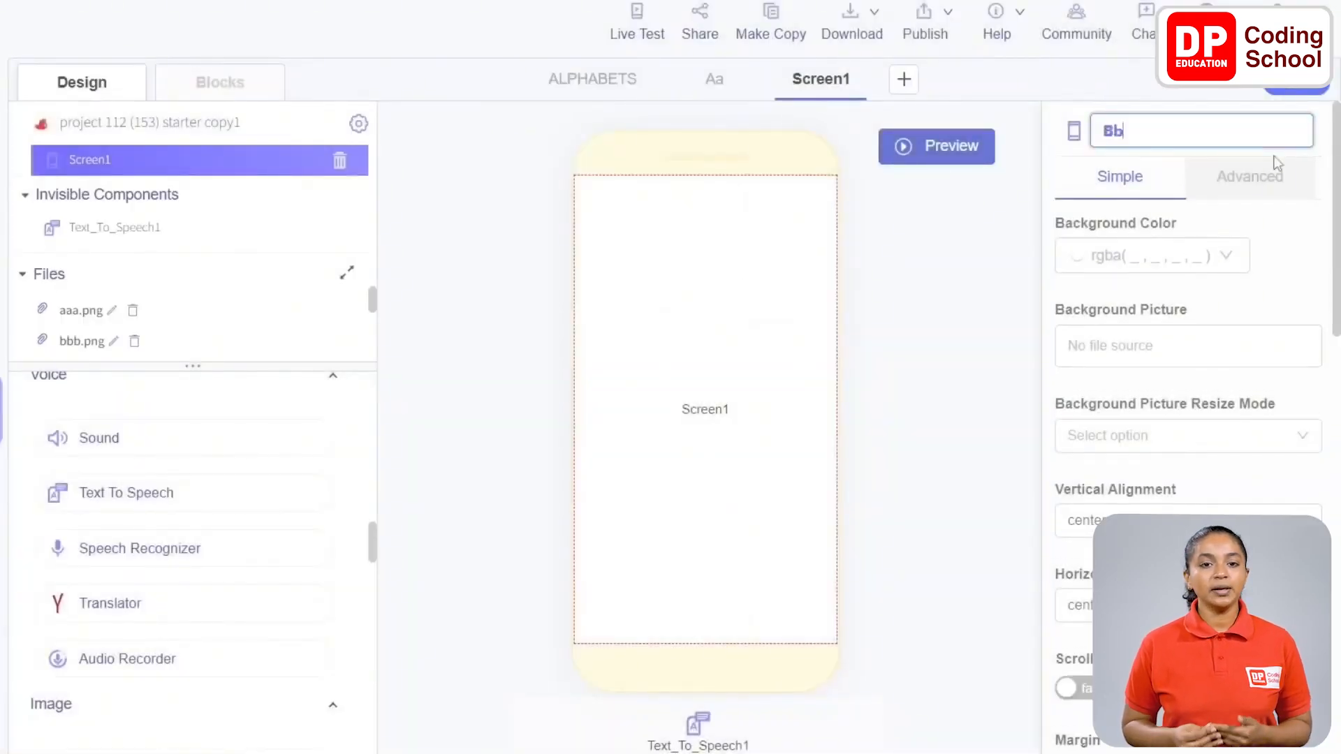
{"action": "left_click", "coordinate": [1185, 102]}
Step: Add a button to the Bb screen and name the component Button next 2
{"action": "scroll", "coordinate": [87, 517], "scroll_direction": "up", "scroll_amount": 10}
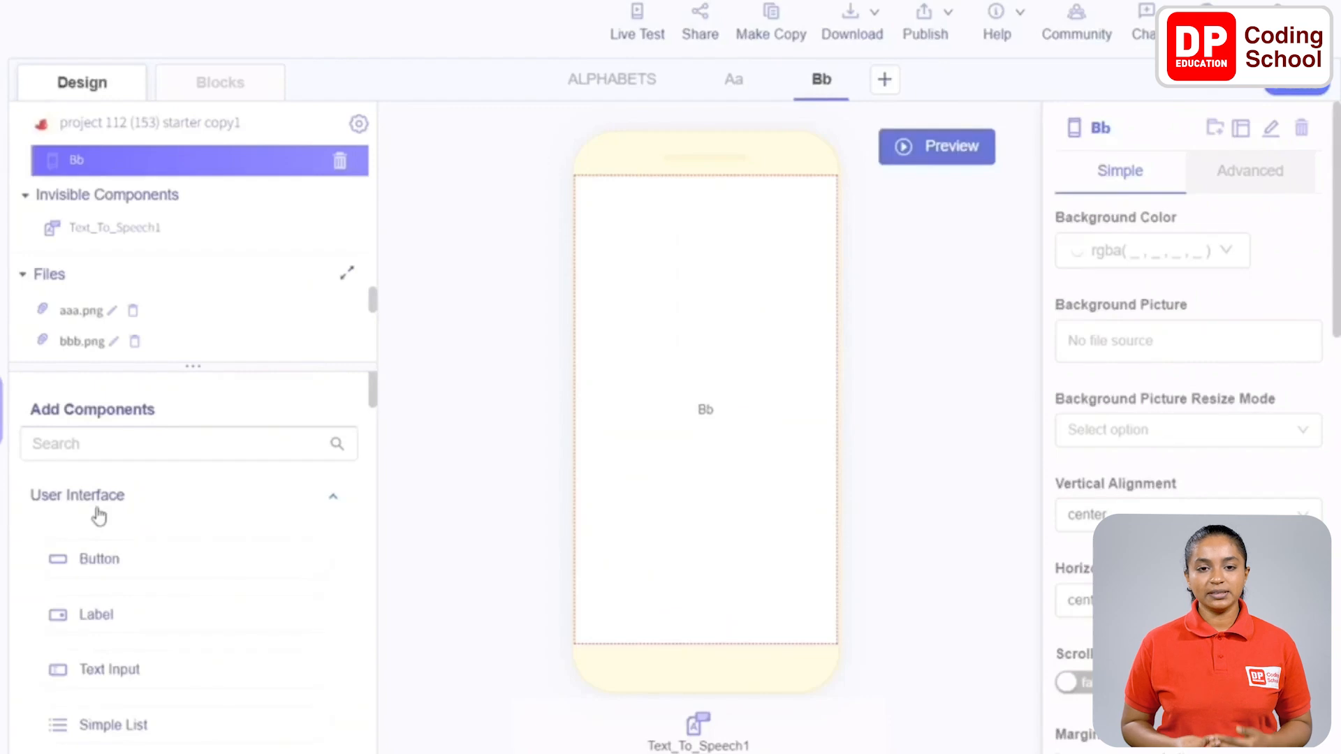
{"action": "scroll", "coordinate": [97, 515], "scroll_direction": "down", "scroll_amount": 3}
{"action": "left_click_drag", "start_coordinate": [94, 452], "coordinate": [664, 451]}
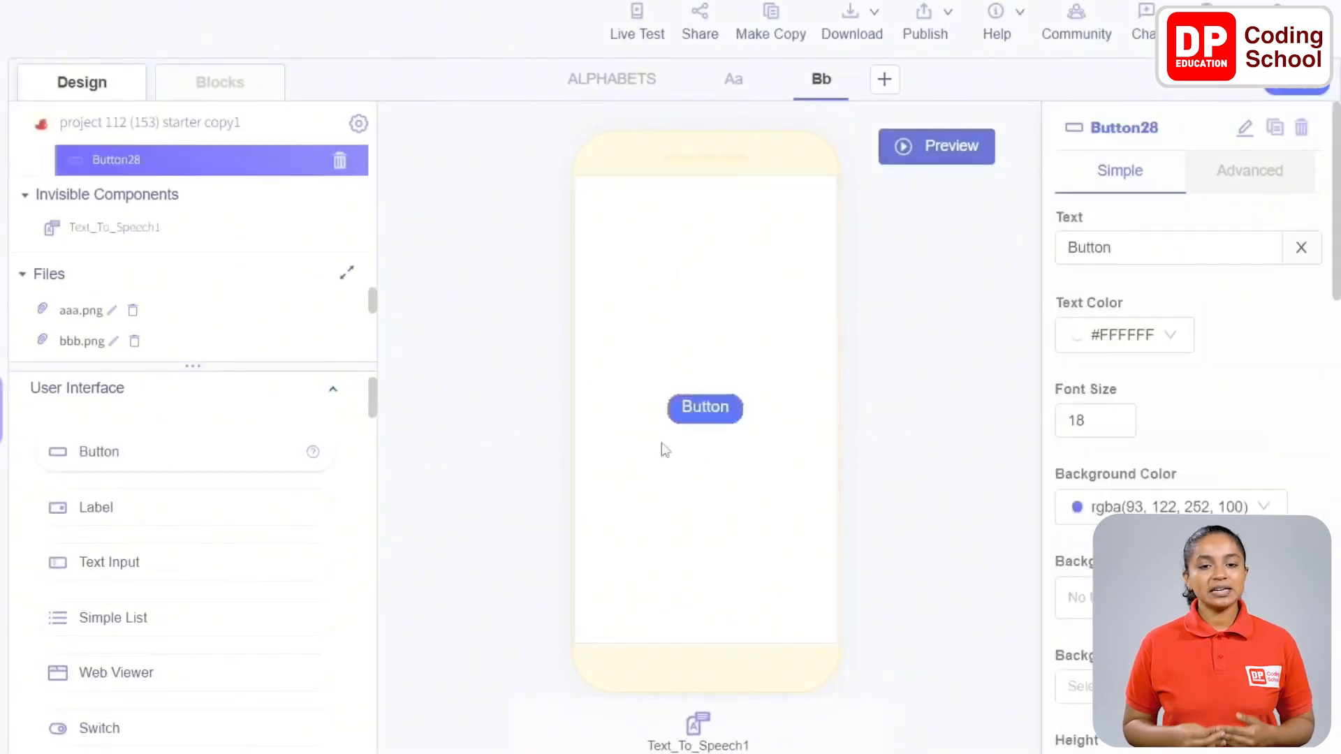
{"action": "left_click", "coordinate": [1244, 127]}
{"action": "type", "text": "Button next 2"}
Step: Set the Button next 2 text to Next and its border radius to 0
{"action": "left_click", "coordinate": [1206, 250]}
{"action": "left_click_drag", "start_coordinate": [1206, 252], "coordinate": [967, 259]}
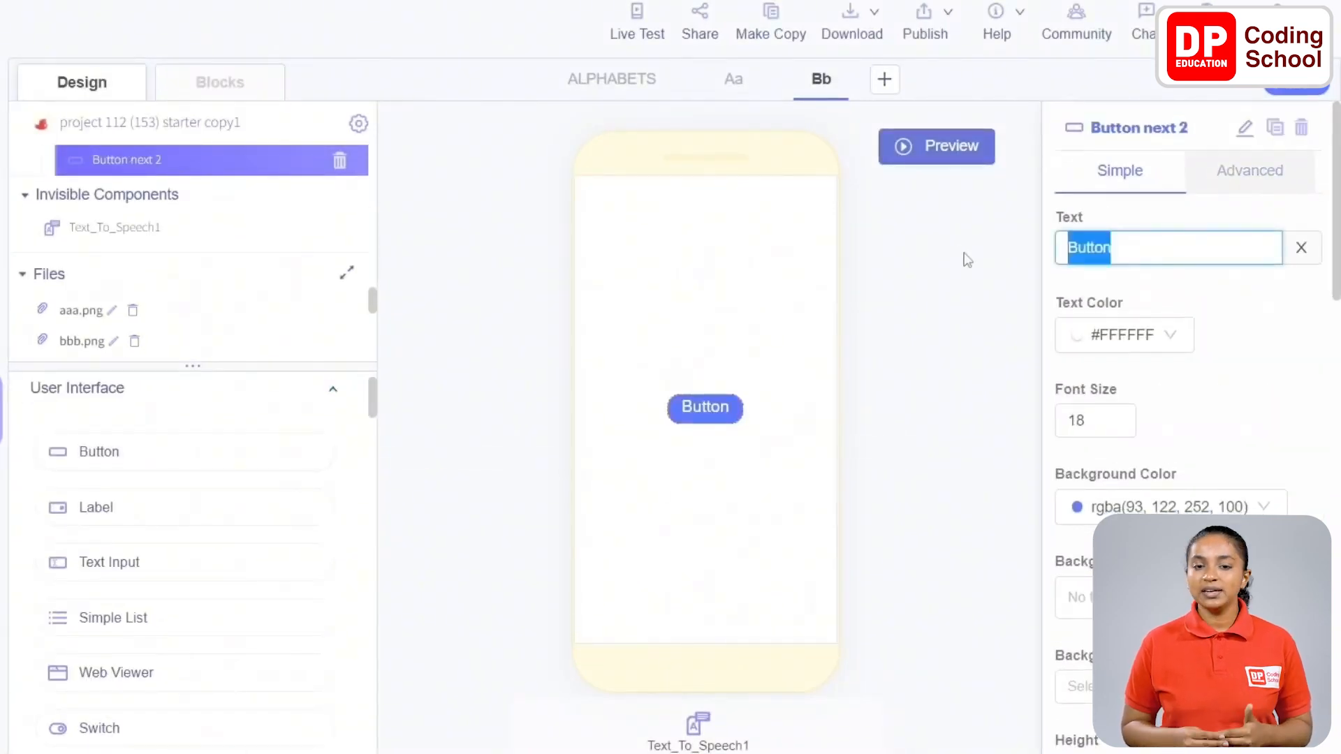
{"action": "type", "text": "Next"}
{"action": "scroll", "coordinate": [1258, 353], "scroll_direction": "down", "scroll_amount": 5}
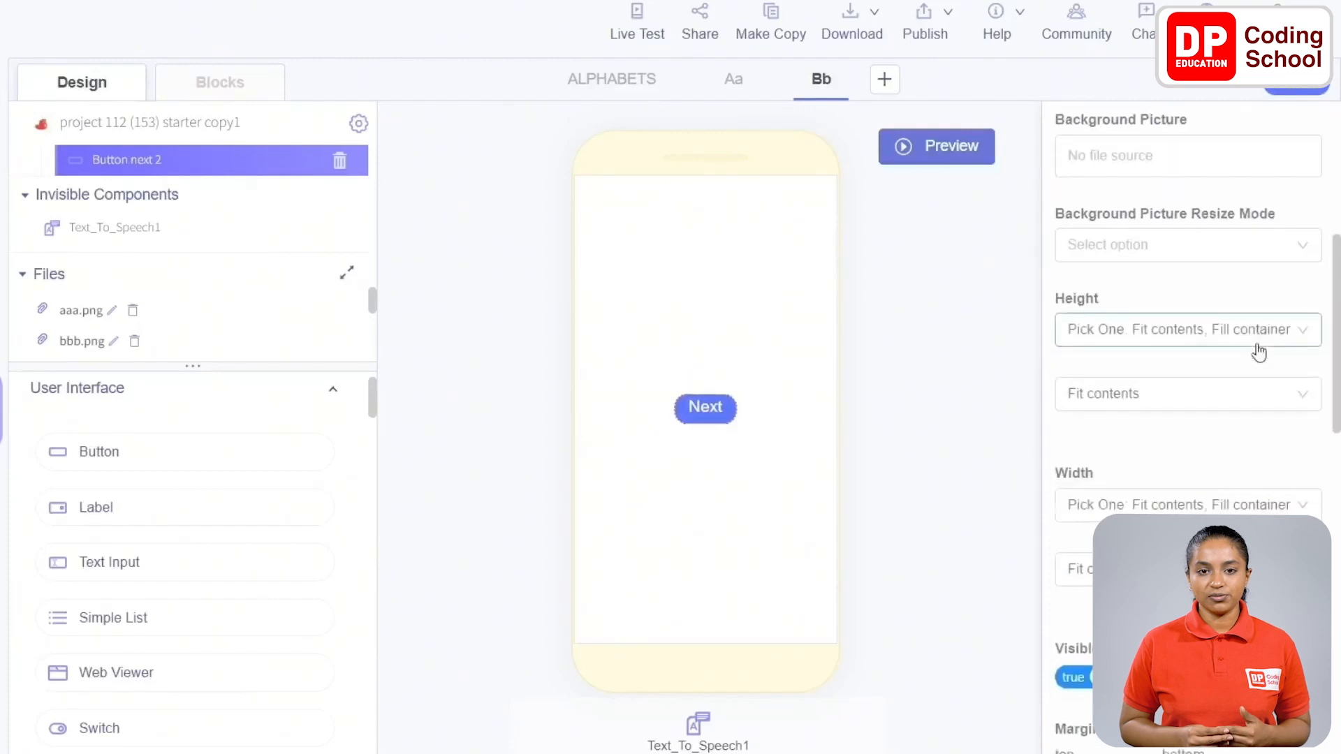
{"action": "scroll", "coordinate": [1258, 353], "scroll_direction": "down", "scroll_amount": 10}
{"action": "double_click", "coordinate": [1180, 279]}
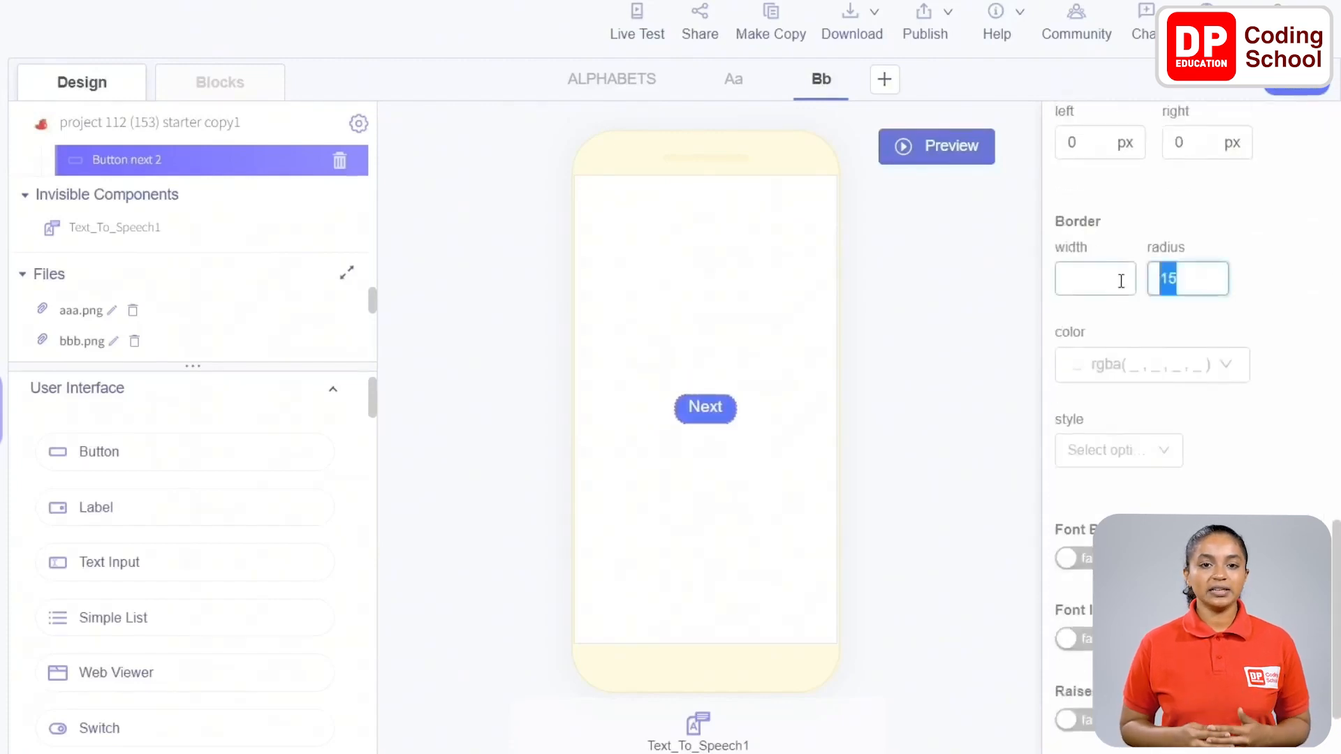
{"action": "type", "text": "0"}
Step: Add an Image component above the Next button on the Bb screen
{"action": "scroll", "coordinate": [107, 541], "scroll_direction": "down", "scroll_amount": 10}
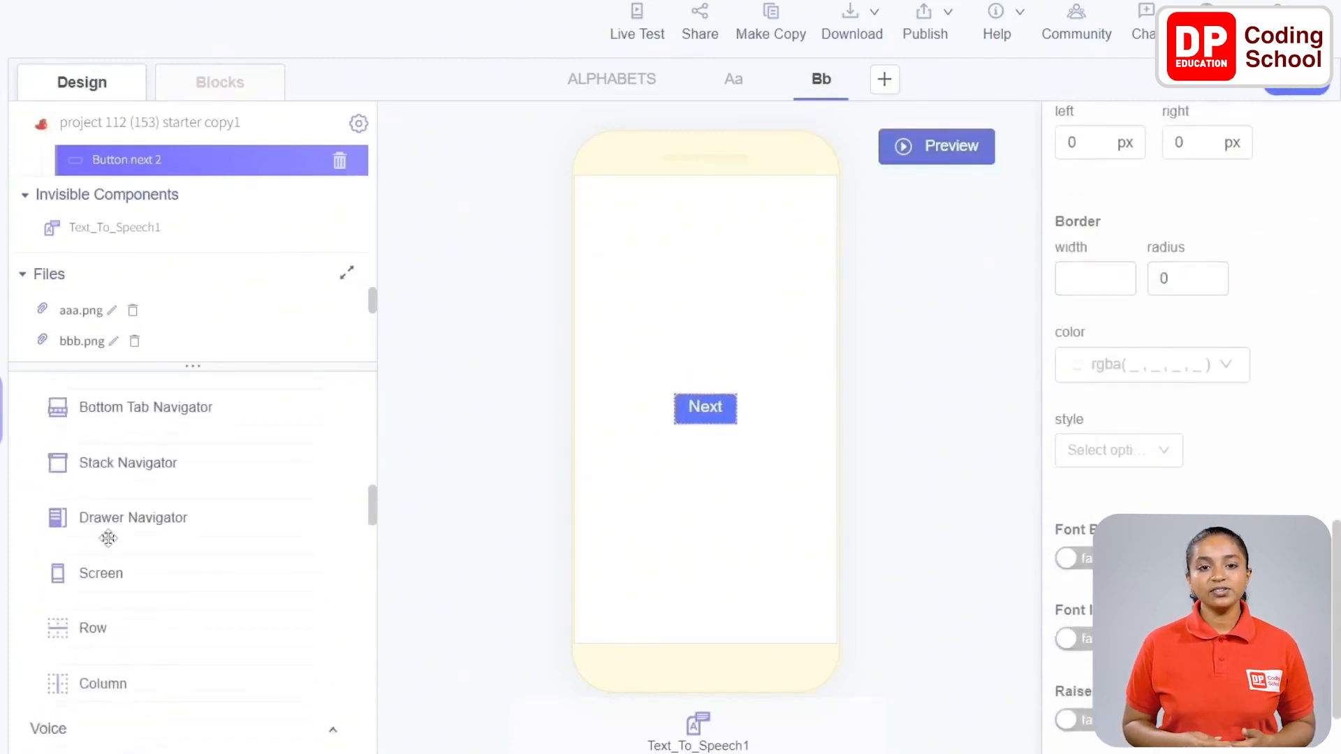
{"action": "scroll", "coordinate": [106, 536], "scroll_direction": "down", "scroll_amount": 8}
{"action": "scroll", "coordinate": [108, 533], "scroll_direction": "up", "scroll_amount": 3}
{"action": "scroll", "coordinate": [111, 537], "scroll_direction": "down", "scroll_amount": 5}
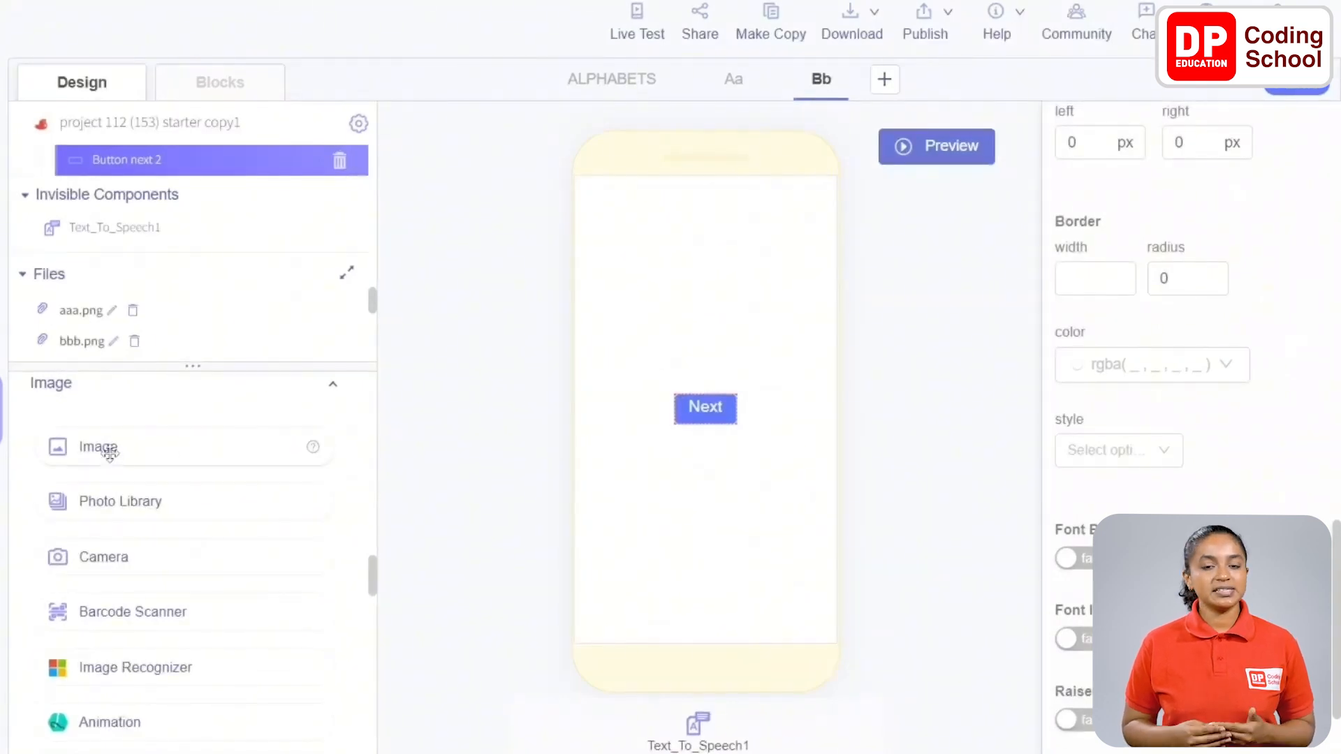
{"action": "left_click_drag", "start_coordinate": [107, 449], "coordinate": [706, 363]}
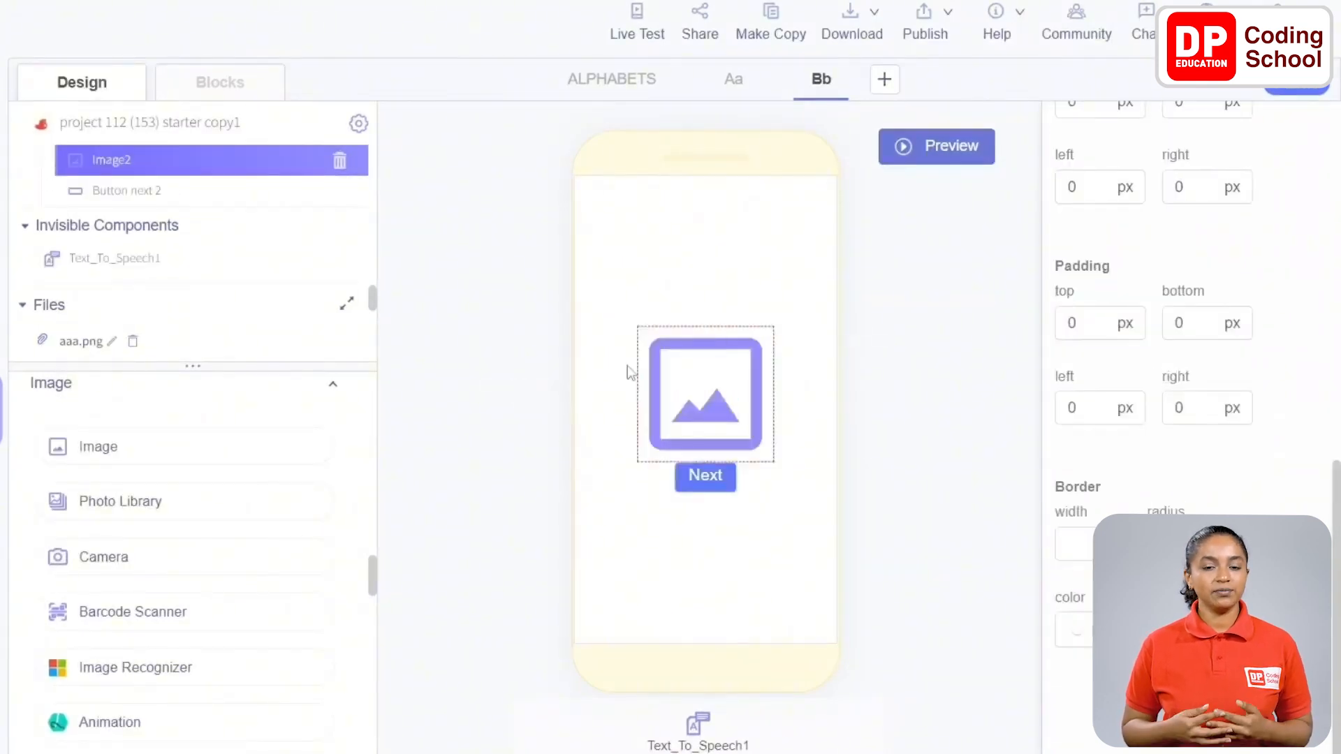
Step: Set the image's absolute height and width to 250 each
{"action": "scroll", "coordinate": [1083, 279], "scroll_direction": "up", "scroll_amount": 6}
{"action": "left_click", "coordinate": [1079, 245]}
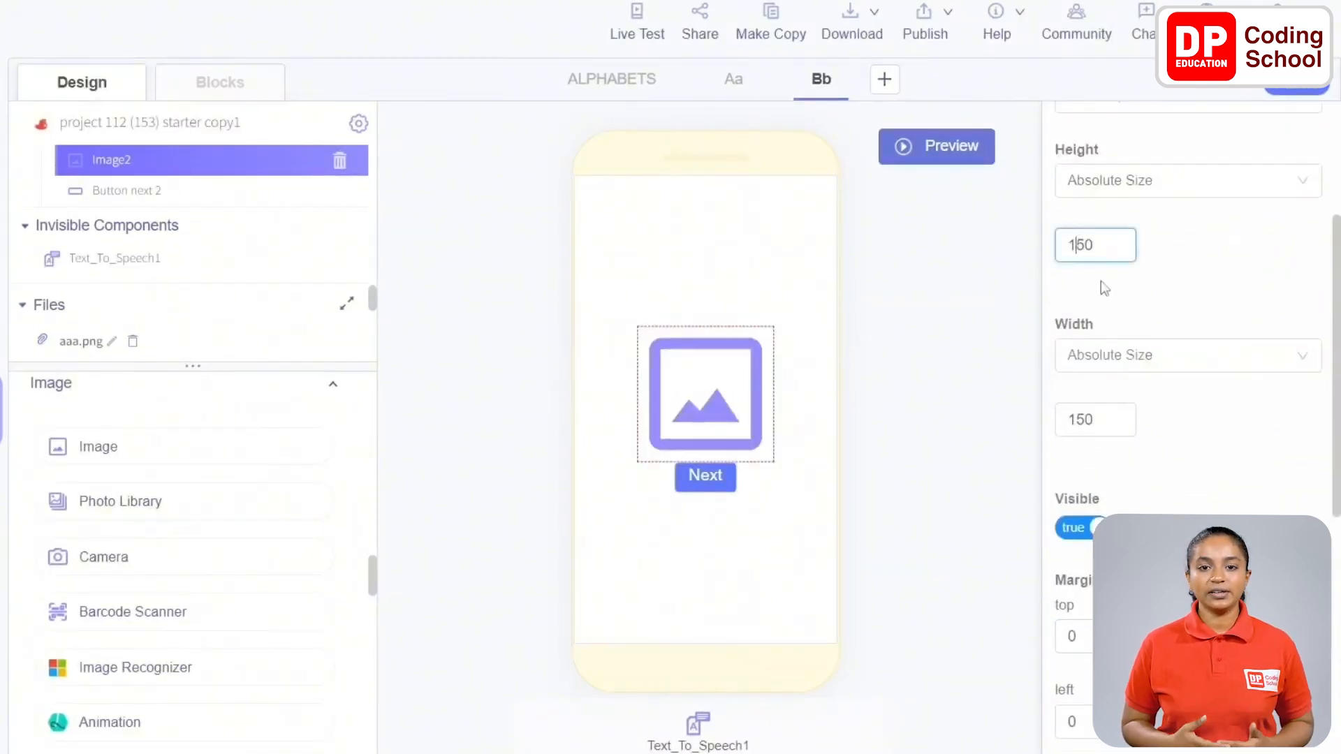
{"action": "key", "text": "BackSpace"}
{"action": "type", "text": "2"}
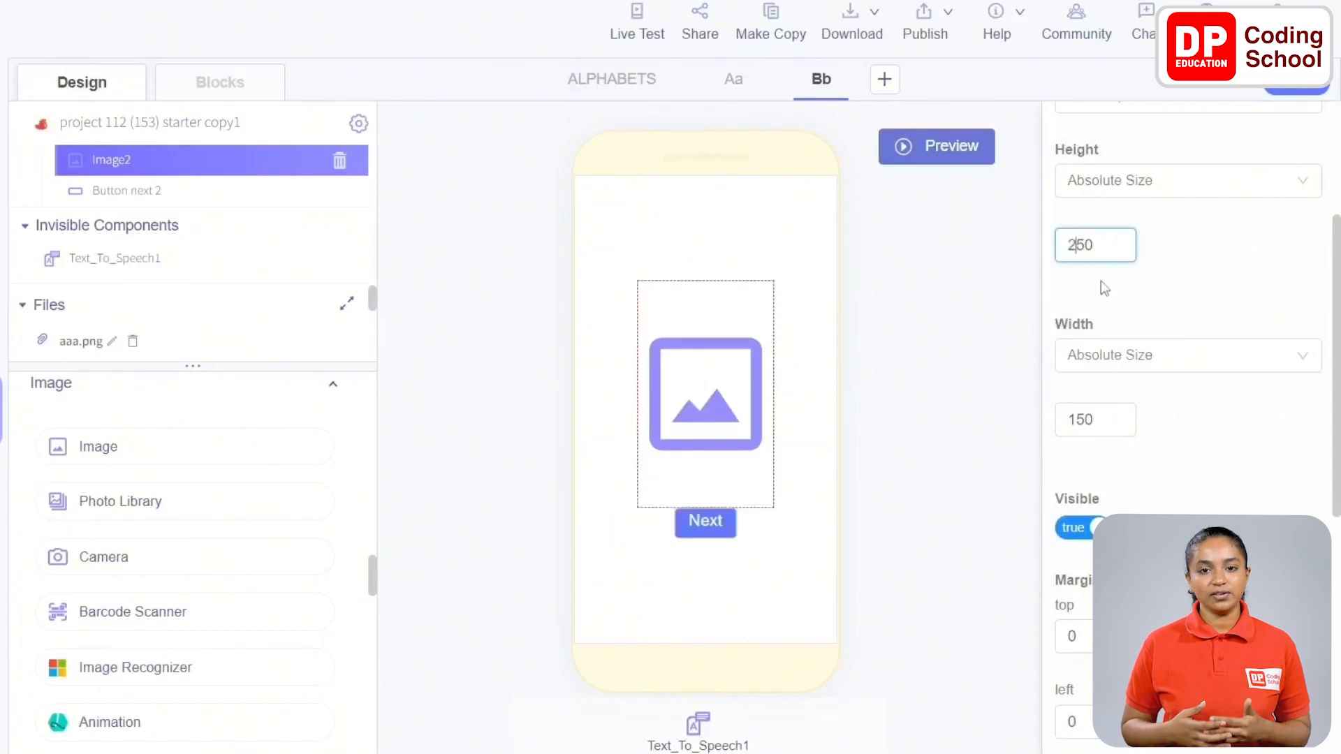
{"action": "left_click", "coordinate": [1083, 419]}
{"action": "key", "text": "BackSpace"}
{"action": "type", "text": "2"}
Step: Assign bbb.png as the picture of the image on the Bb screen
{"action": "scroll", "coordinate": [1257, 426], "scroll_direction": "up", "scroll_amount": 5}
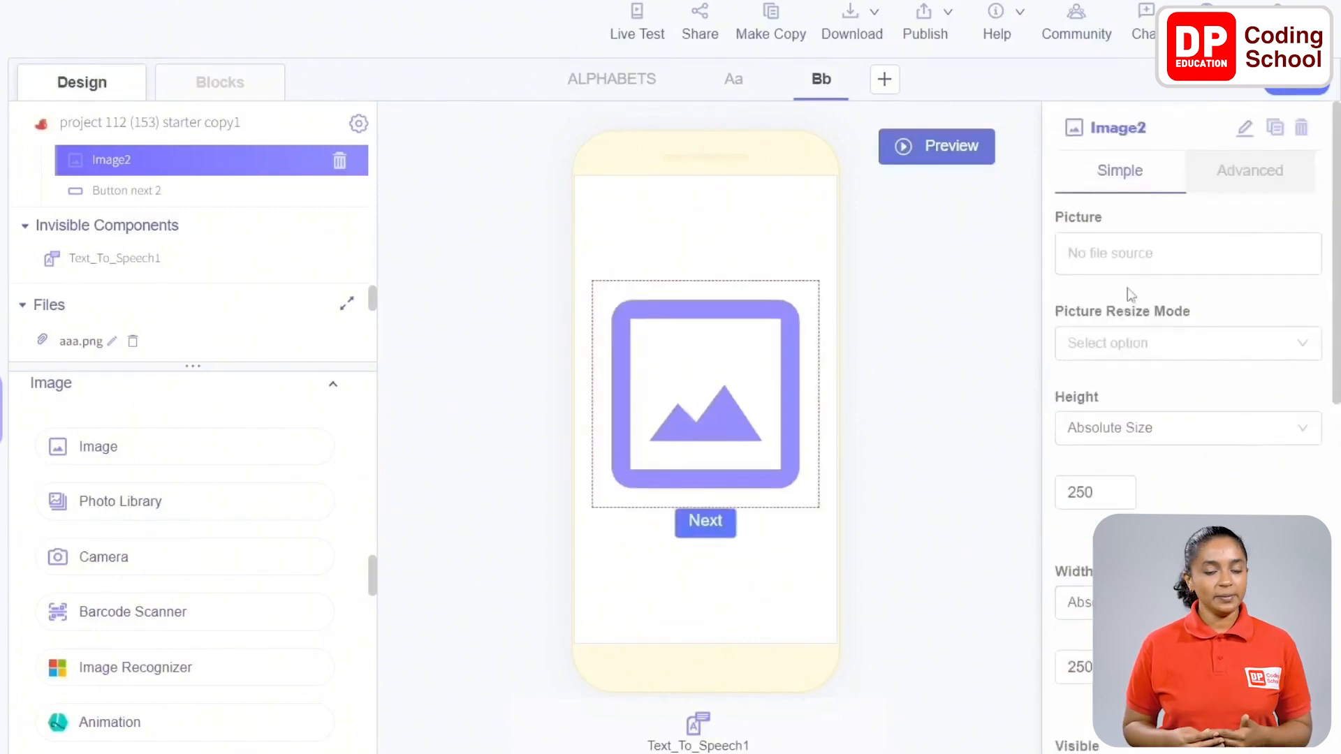
{"action": "left_click", "coordinate": [1128, 257]}
{"action": "left_click", "coordinate": [1106, 358]}
{"action": "left_click", "coordinate": [1156, 226]}
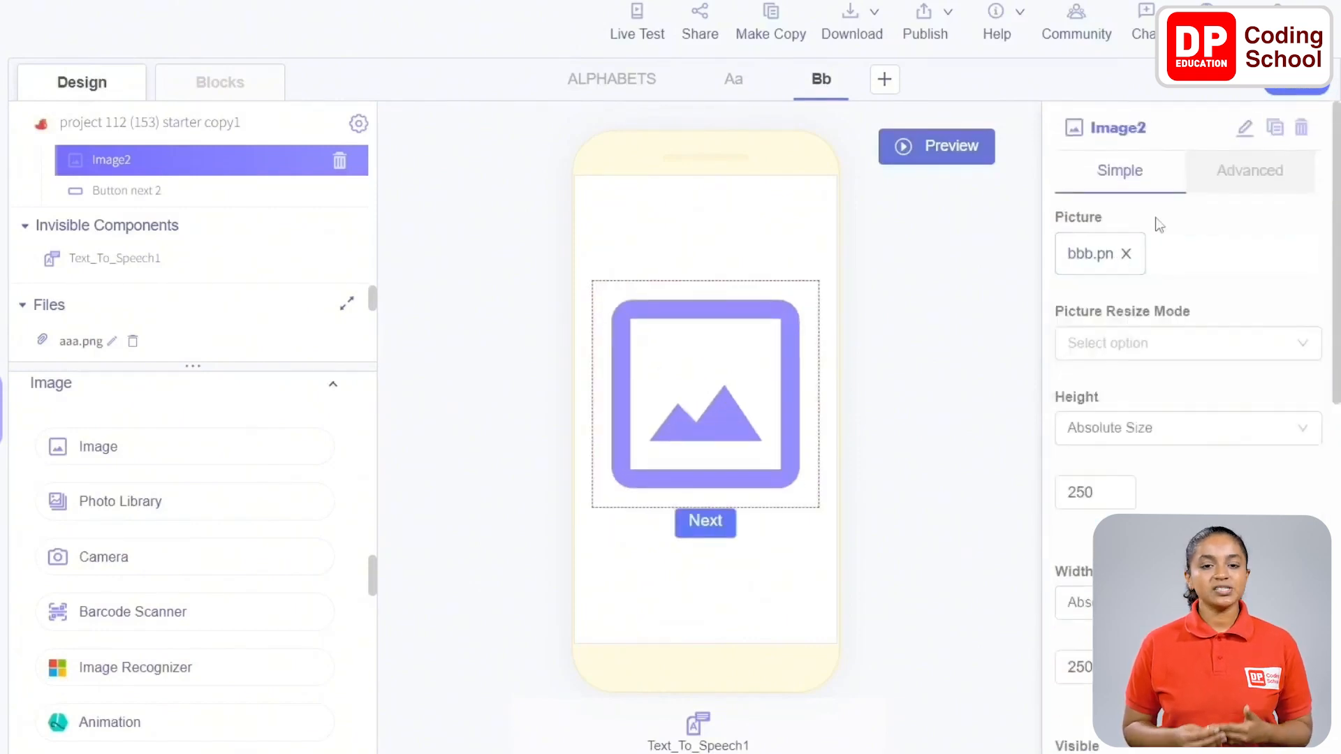
Step: Add a button above the Bb picture and name the component Button back 2
{"action": "scroll", "coordinate": [135, 530], "scroll_direction": "up", "scroll_amount": 15}
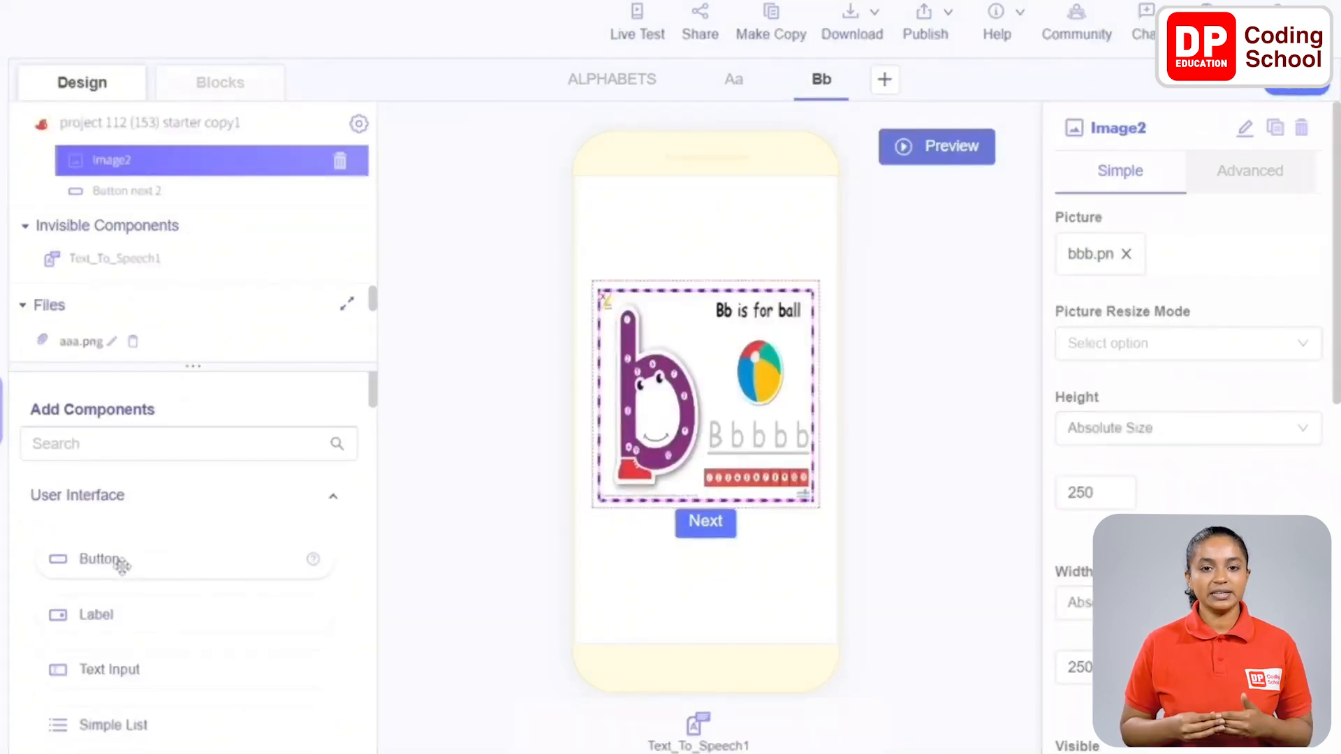
{"action": "left_click_drag", "start_coordinate": [122, 564], "coordinate": [702, 258]}
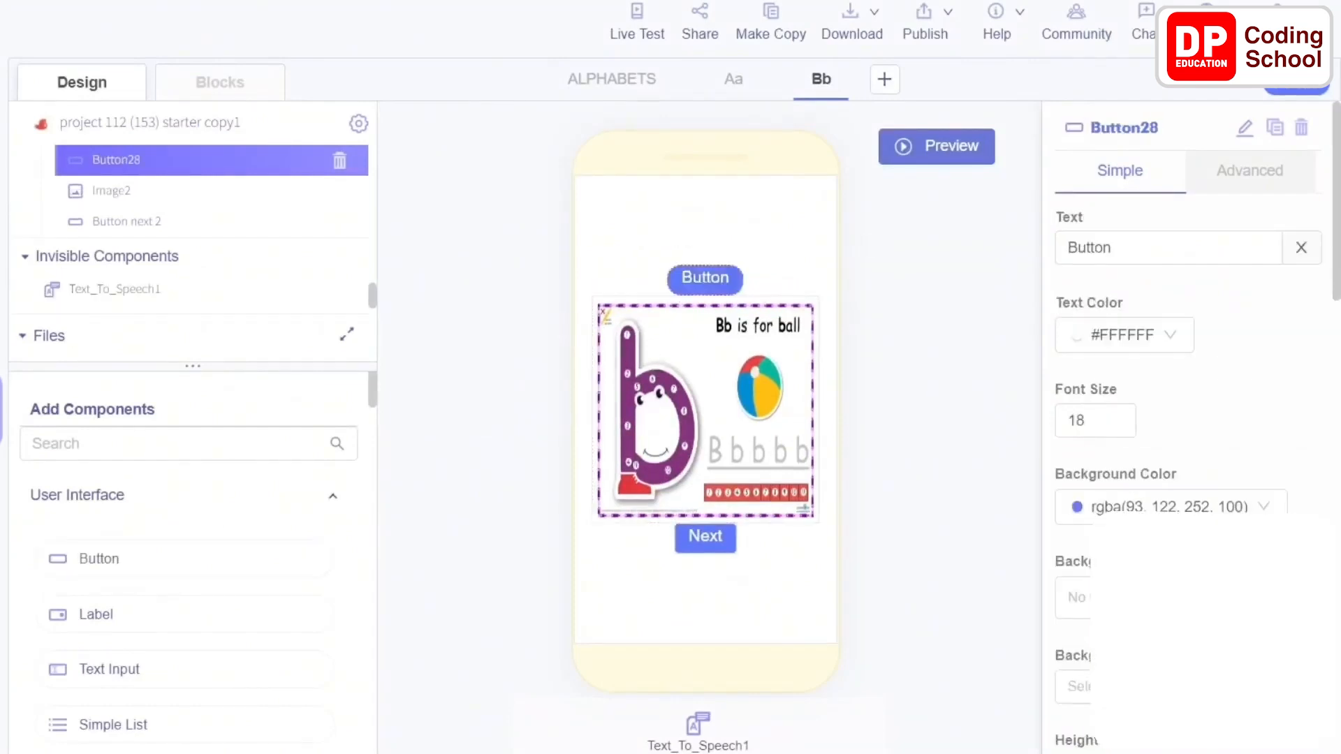
{"action": "left_click", "coordinate": [1243, 129]}
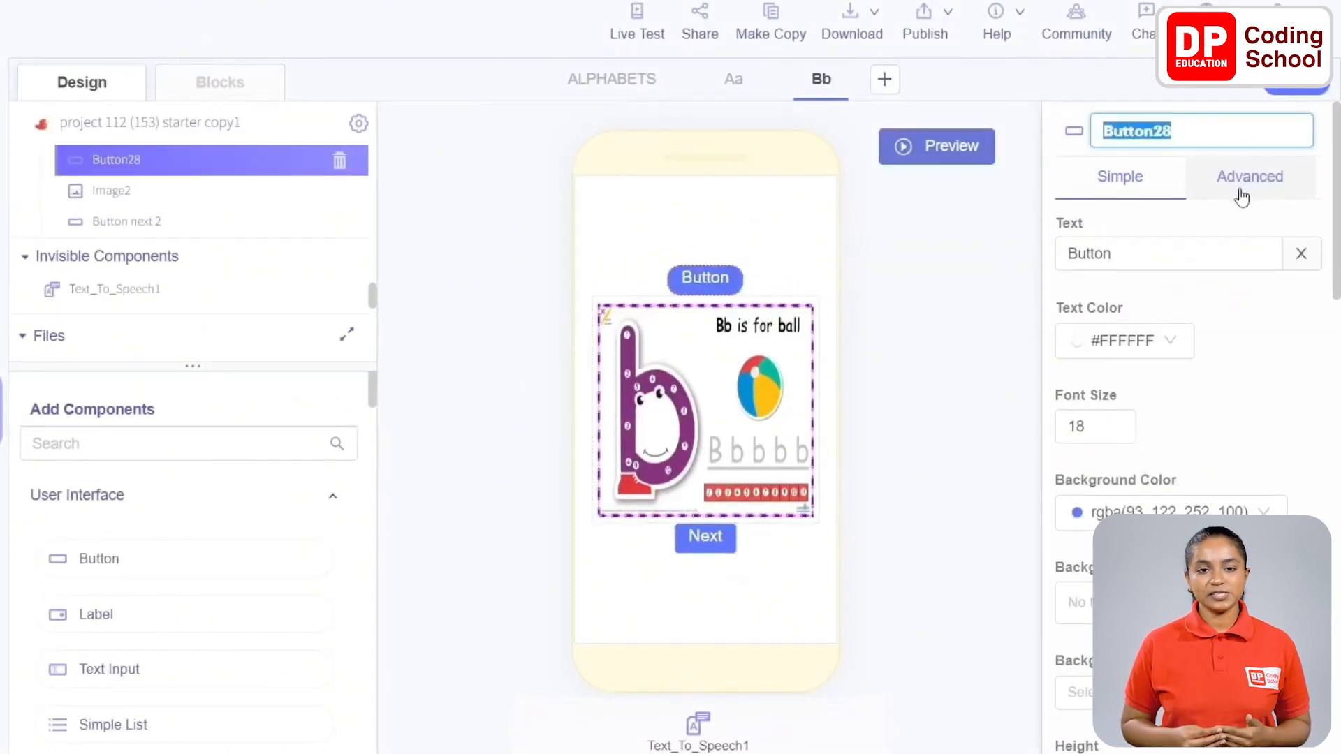
{"action": "type", "text": "Button back 2"}
Step: Set the Button back 2 text to Back and its border radius to 0
{"action": "double_click", "coordinate": [1106, 253]}
{"action": "type", "text": "Back"}
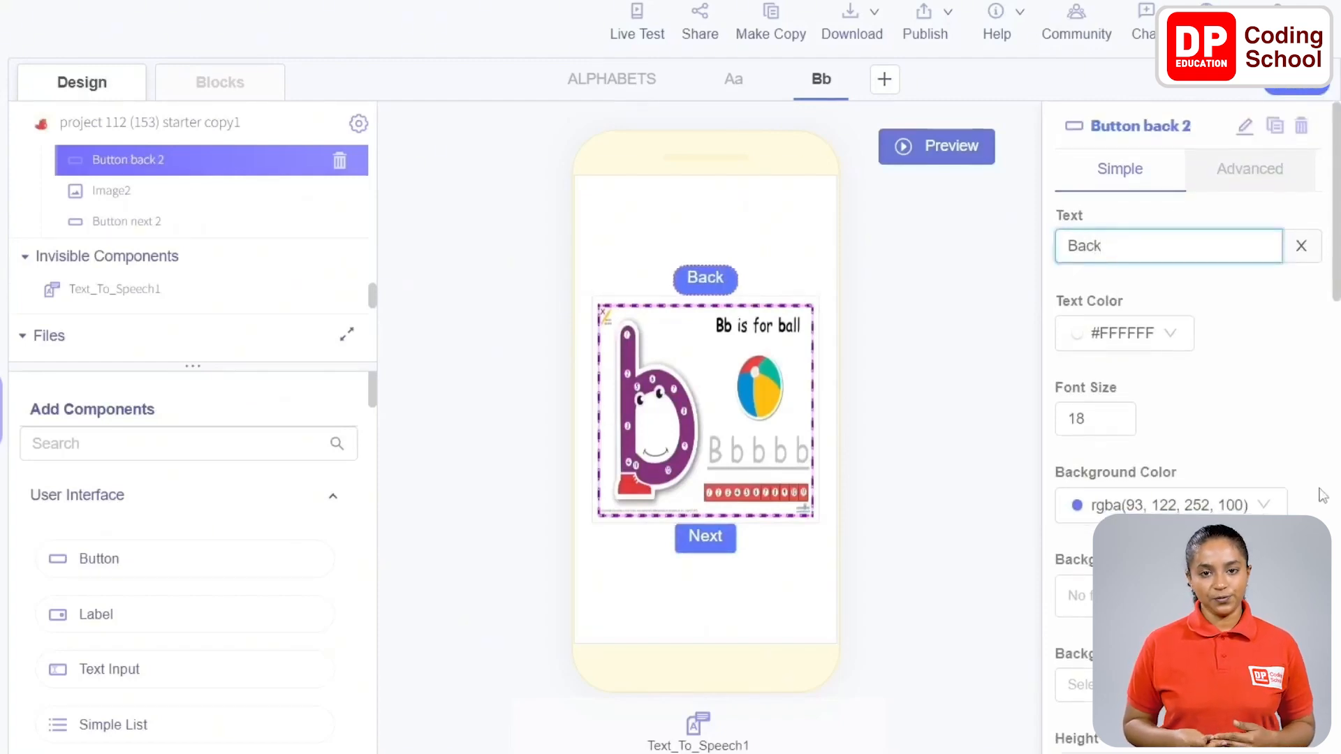
{"action": "scroll", "coordinate": [1108, 297], "scroll_direction": "down", "scroll_amount": 10}
{"action": "left_click_drag", "start_coordinate": [1187, 493], "coordinate": [1135, 481]}
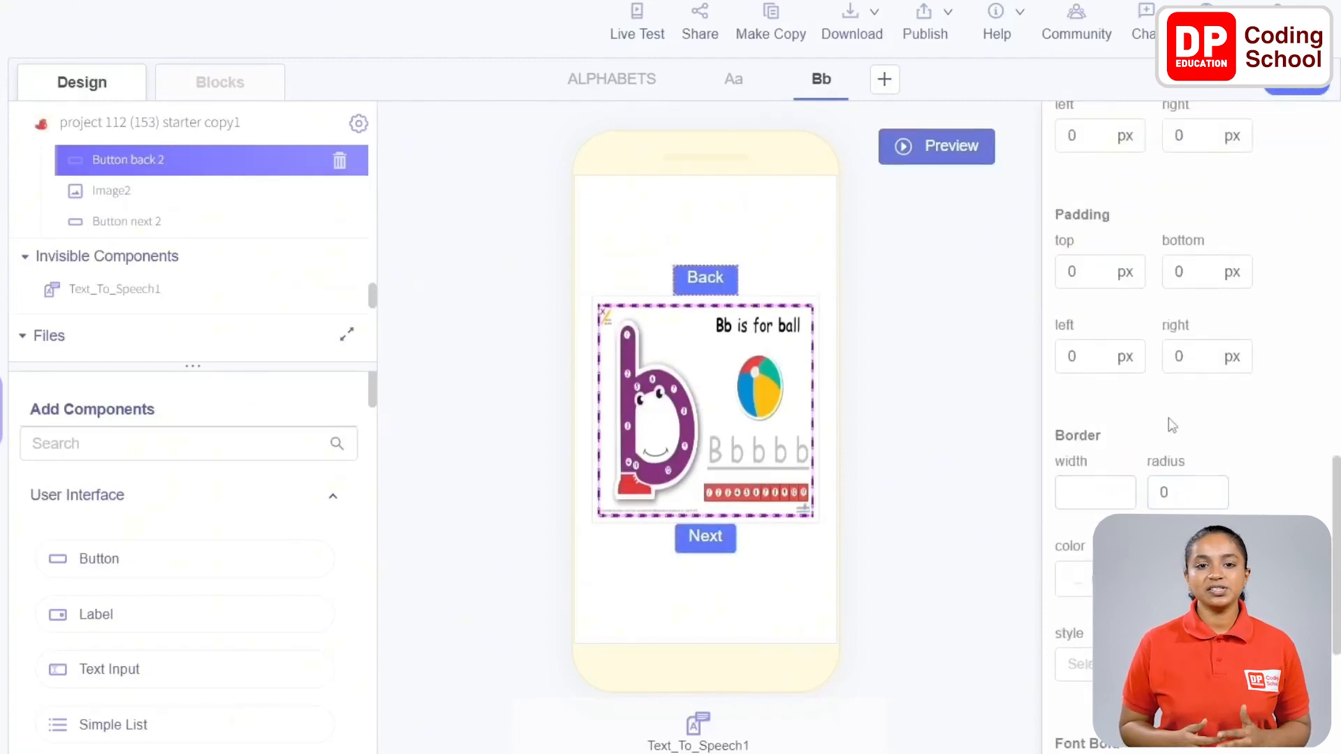
{"action": "scroll", "coordinate": [1168, 423], "scroll_direction": "up", "scroll_amount": 10}
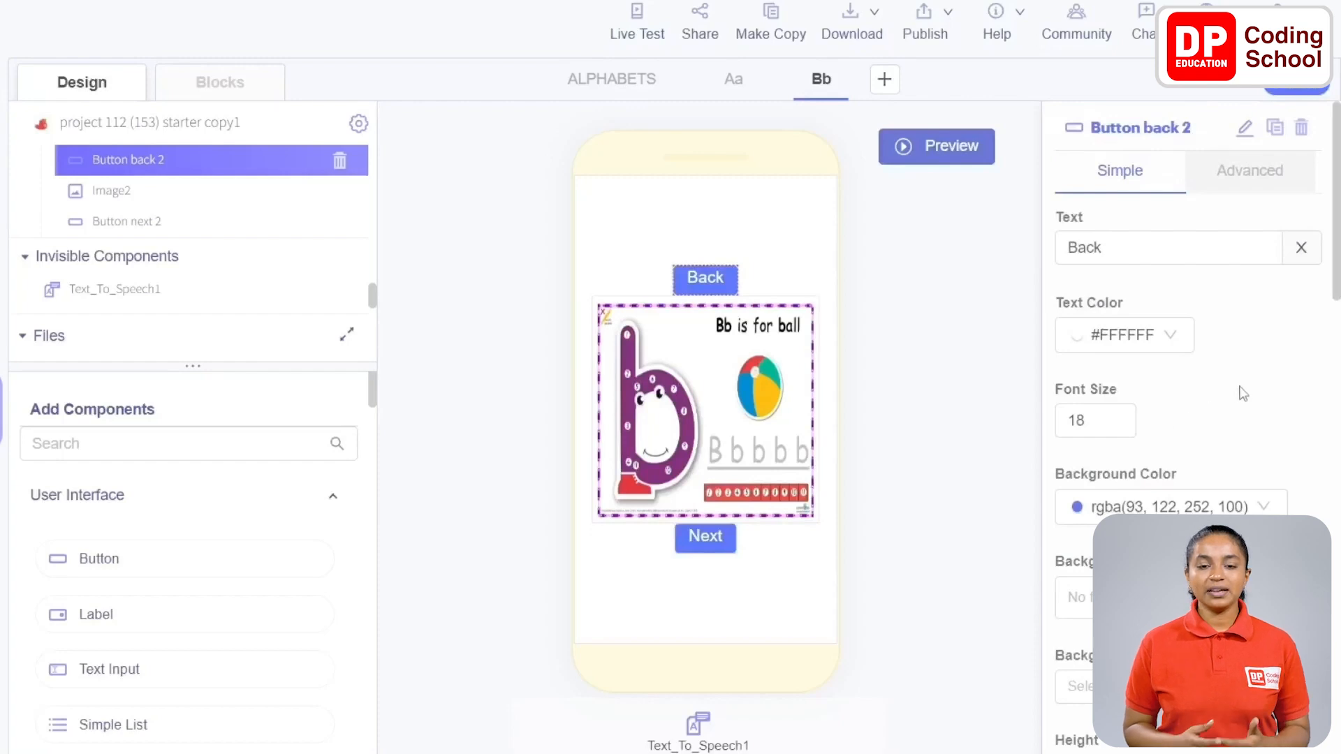